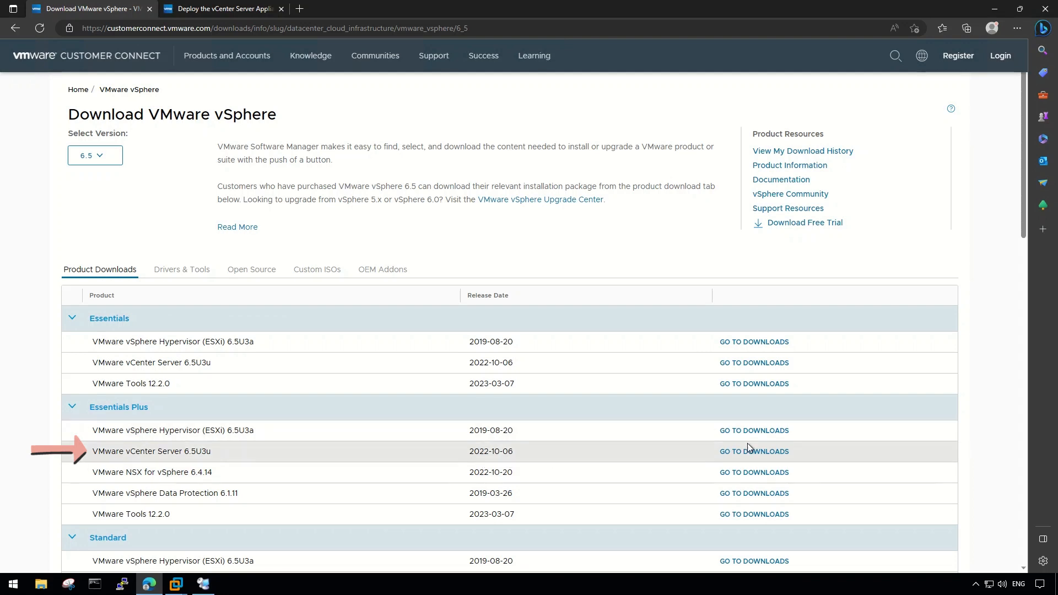
Open the vCenter Server 6.5U3u downloads, keep version 6.5.0U3U, and request the 3.92 GB appliance ISO.
click(766, 451)
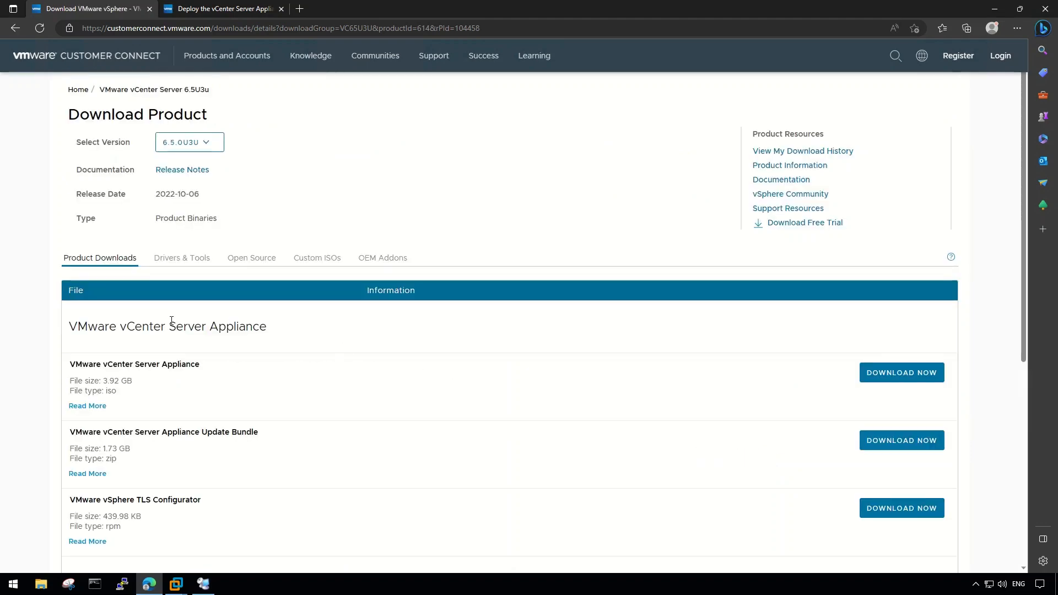
click(213, 141)
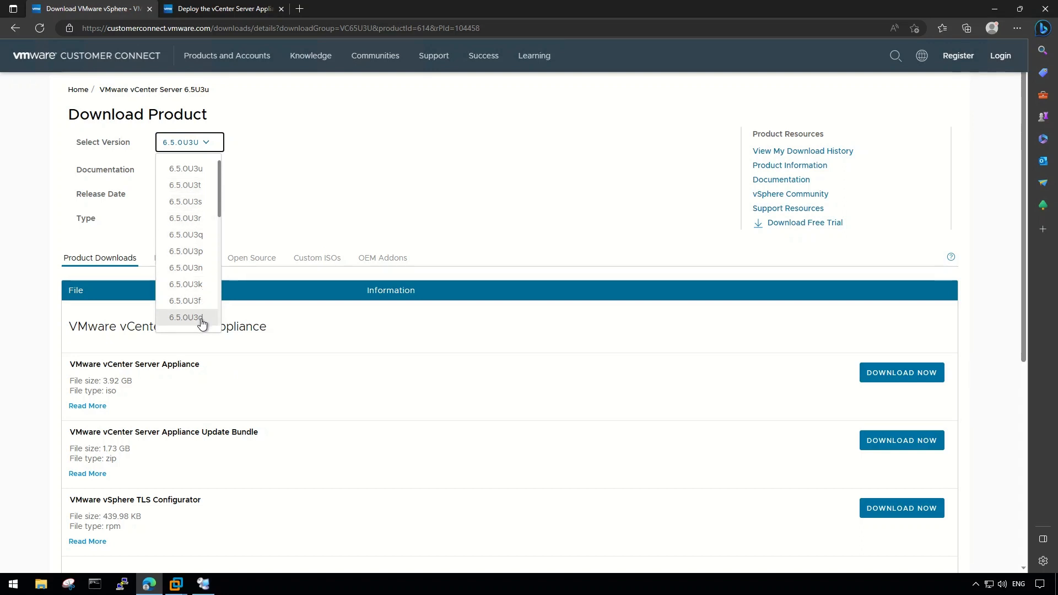
scroll(204, 308, down, 10)
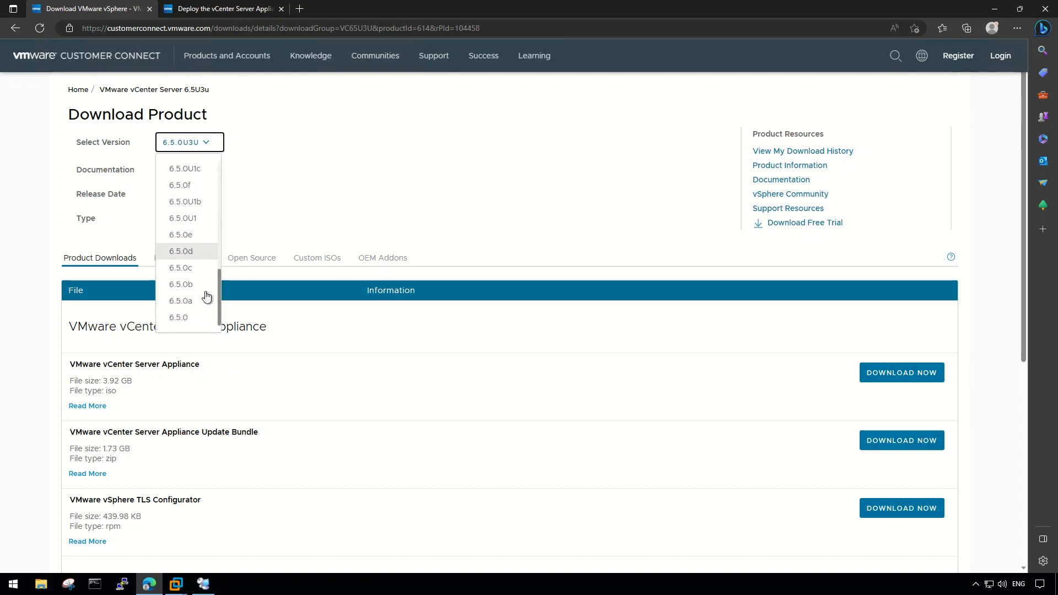
scroll(194, 302, up, 10)
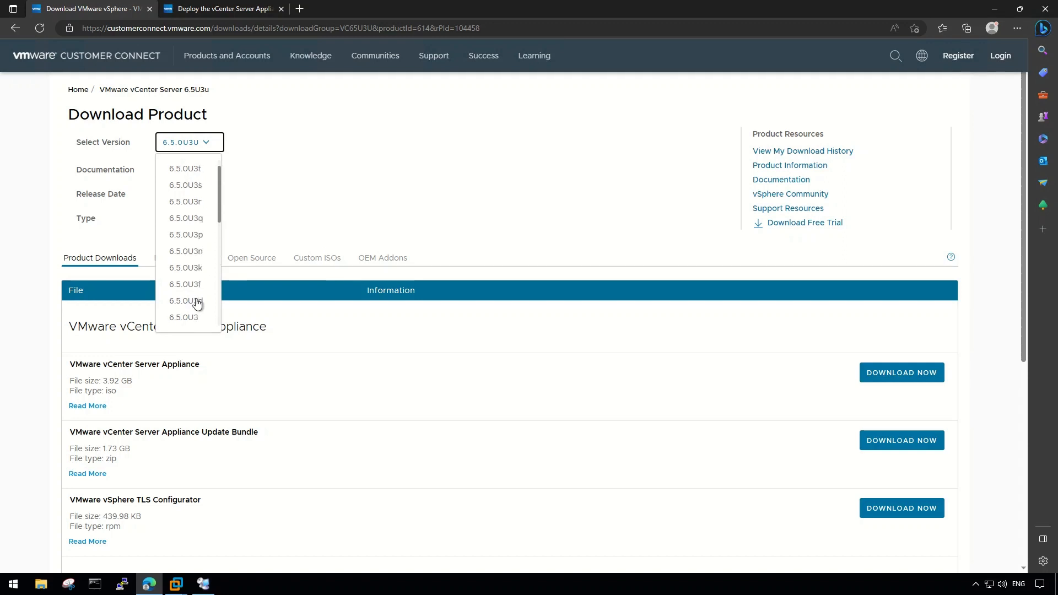
click(199, 170)
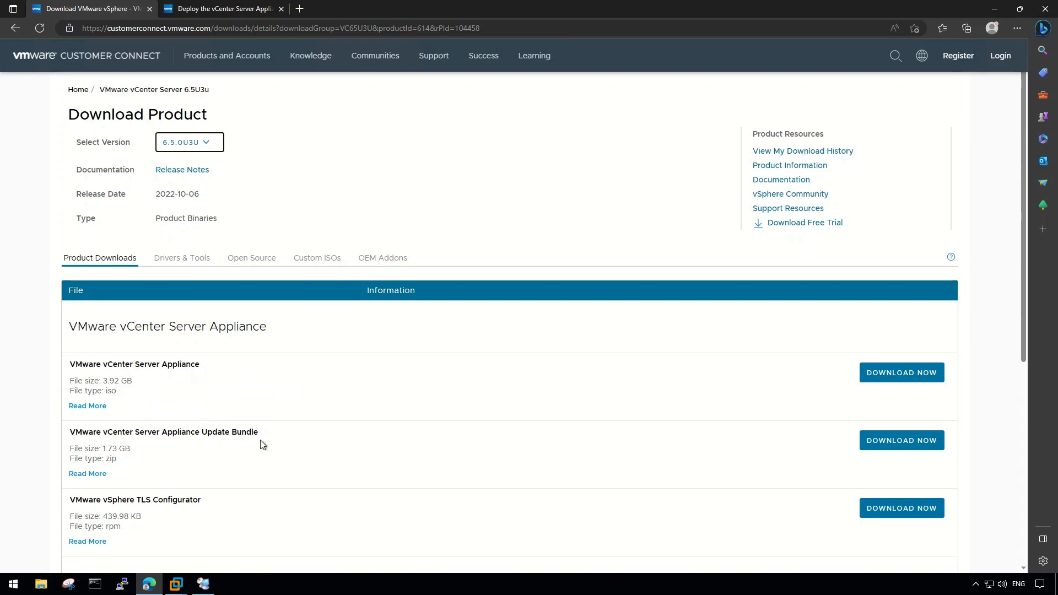
scroll(236, 505, down, 4)
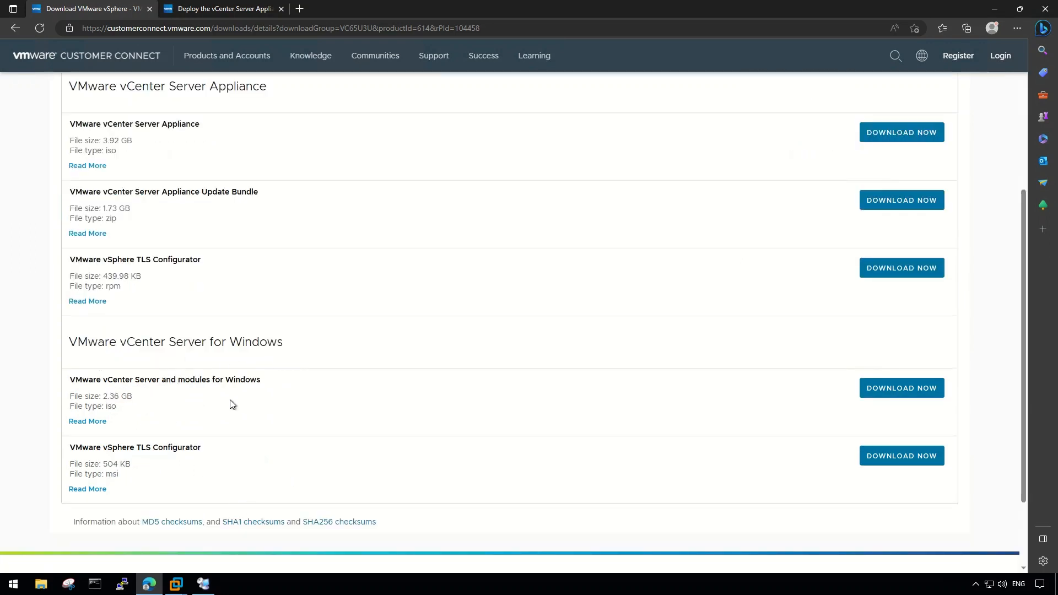
scroll(548, 458, up, 4)
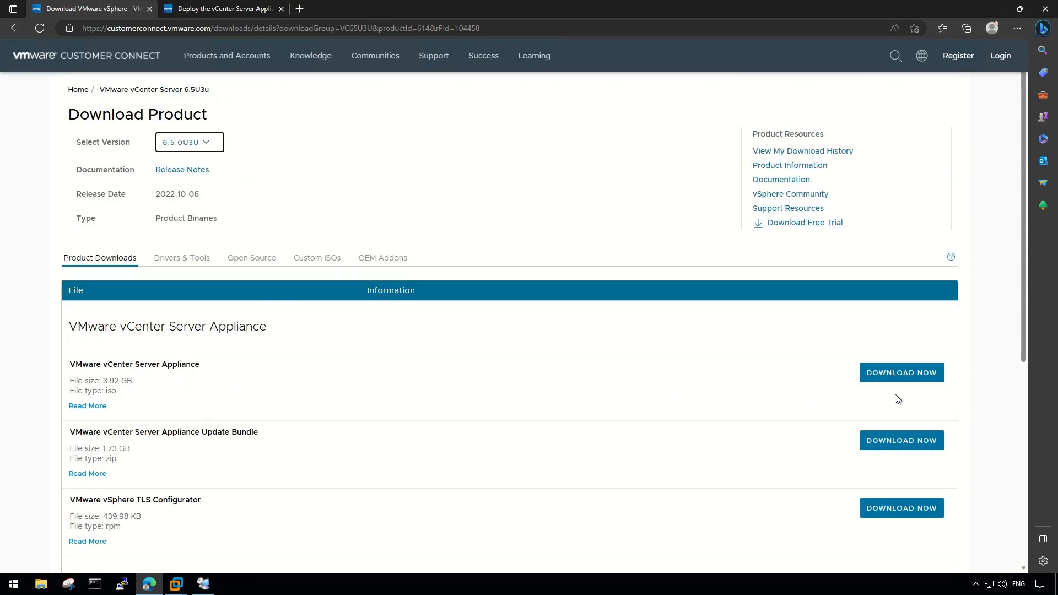
click(928, 376)
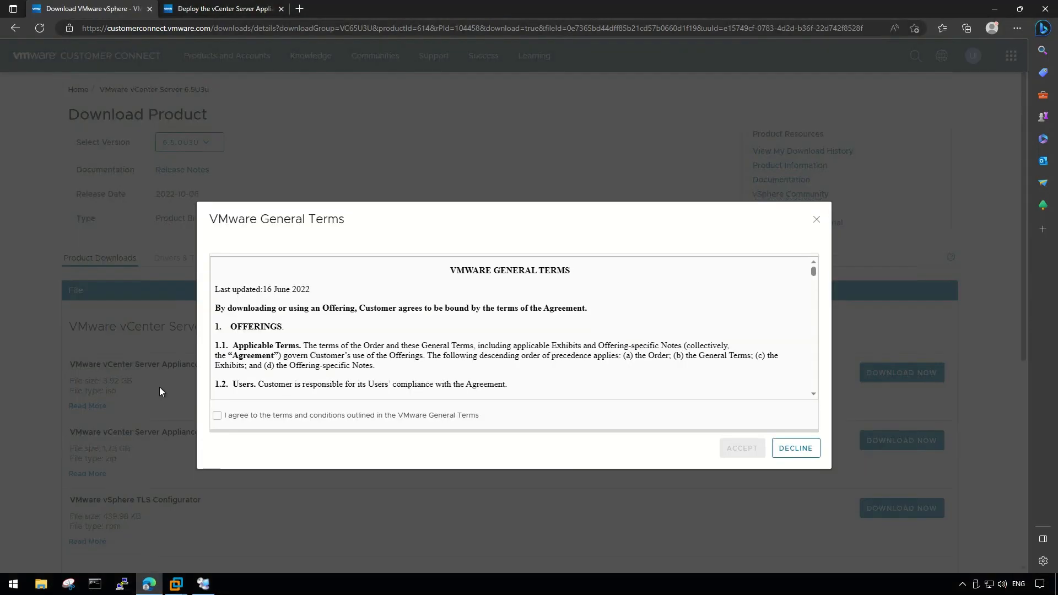
Agree to and accept the VMware General Terms so the ISO download starts.
click(275, 417)
click(741, 448)
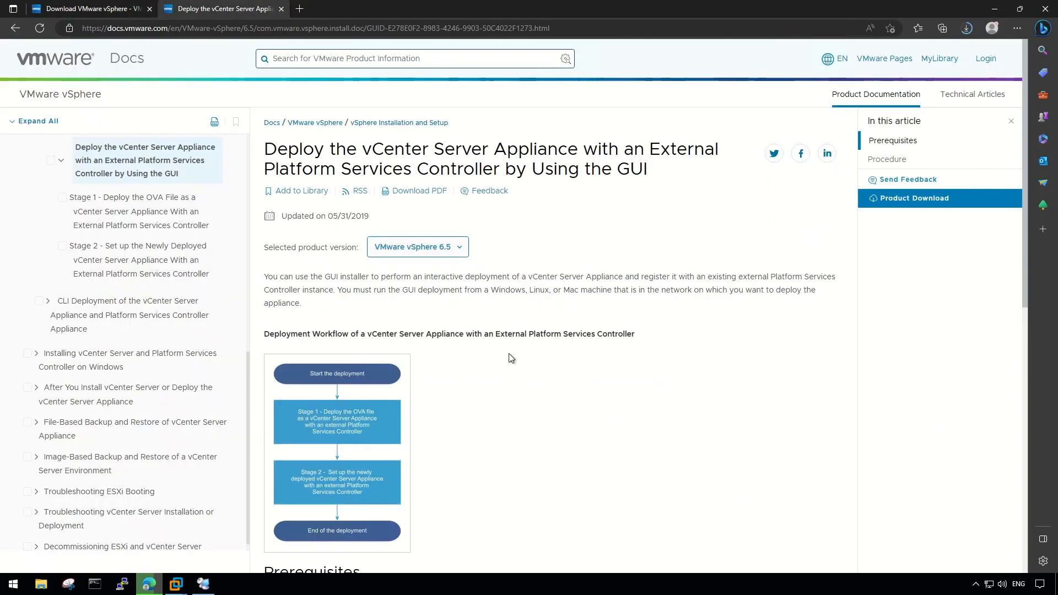
Scroll through the external-PSC deployment guide down to its Procedure links.
scroll(409, 257, down, 2)
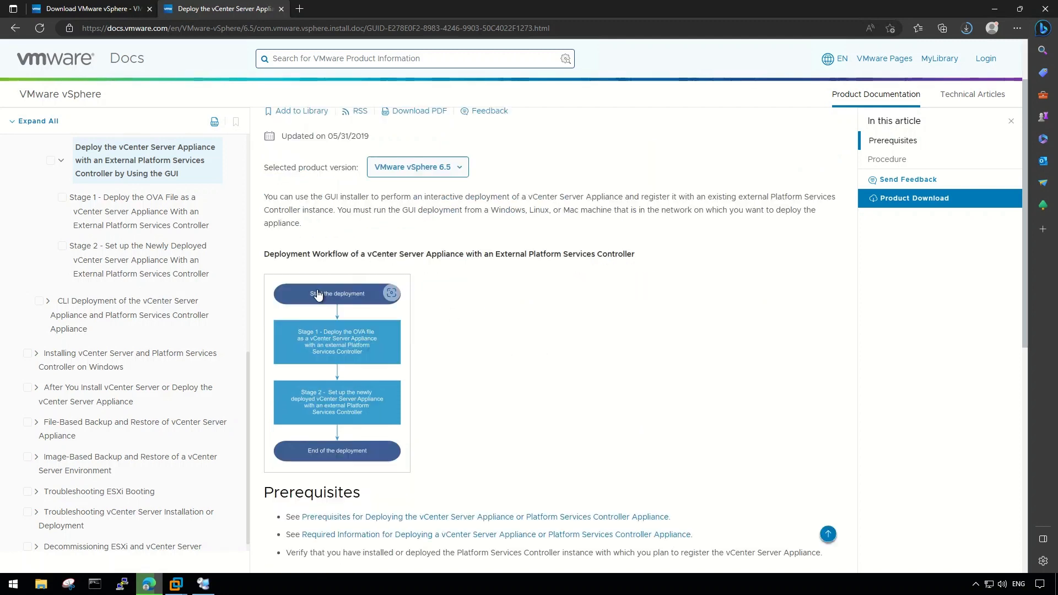
scroll(409, 257, up, 2)
drag(309, 135, 650, 176)
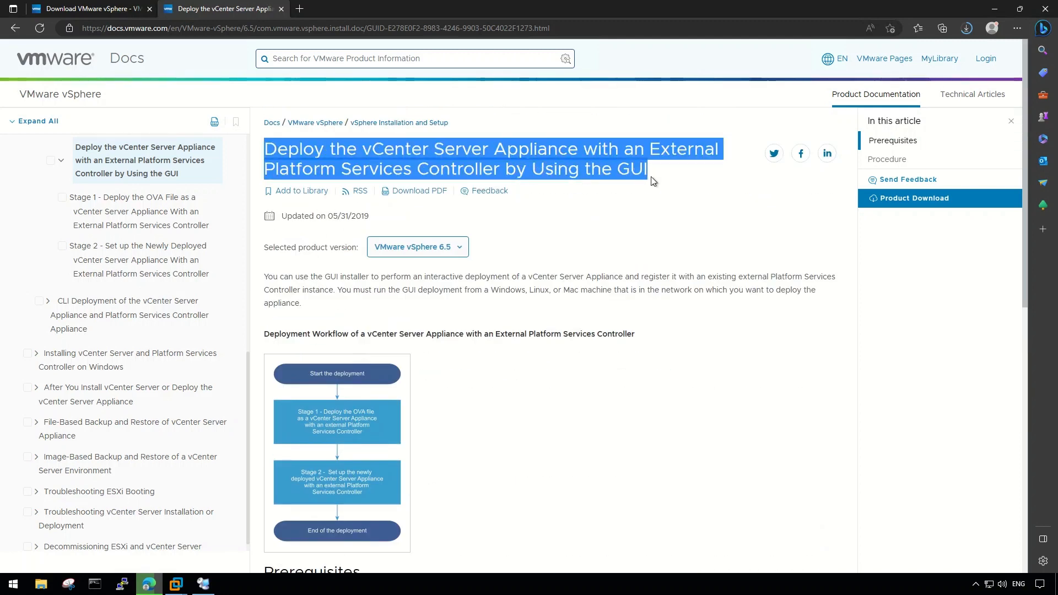
click(314, 310)
scroll(331, 309, down, 1)
scroll(343, 365, down, 1)
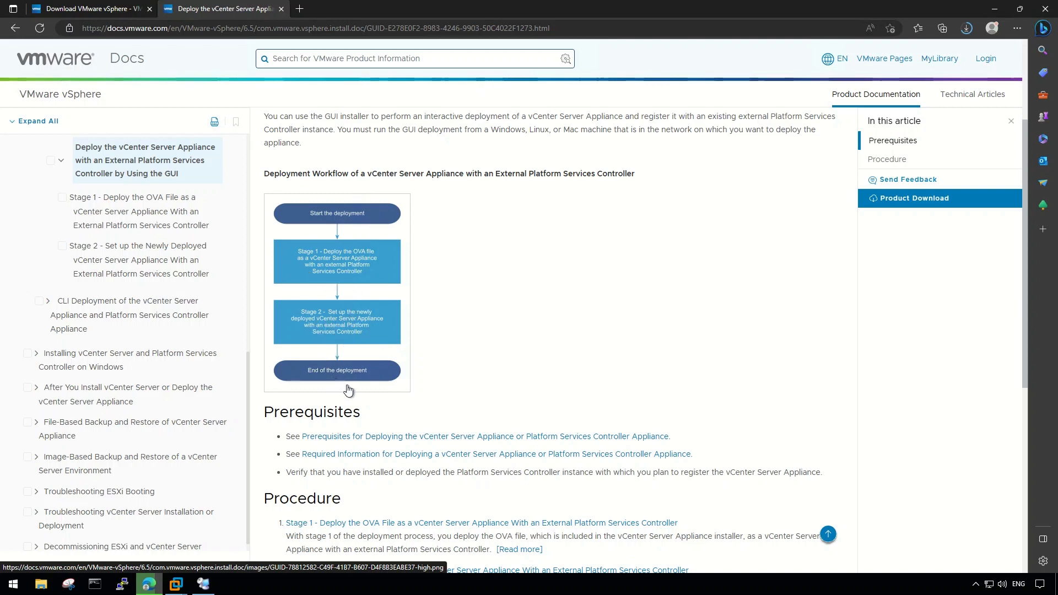
scroll(454, 380, down, 2)
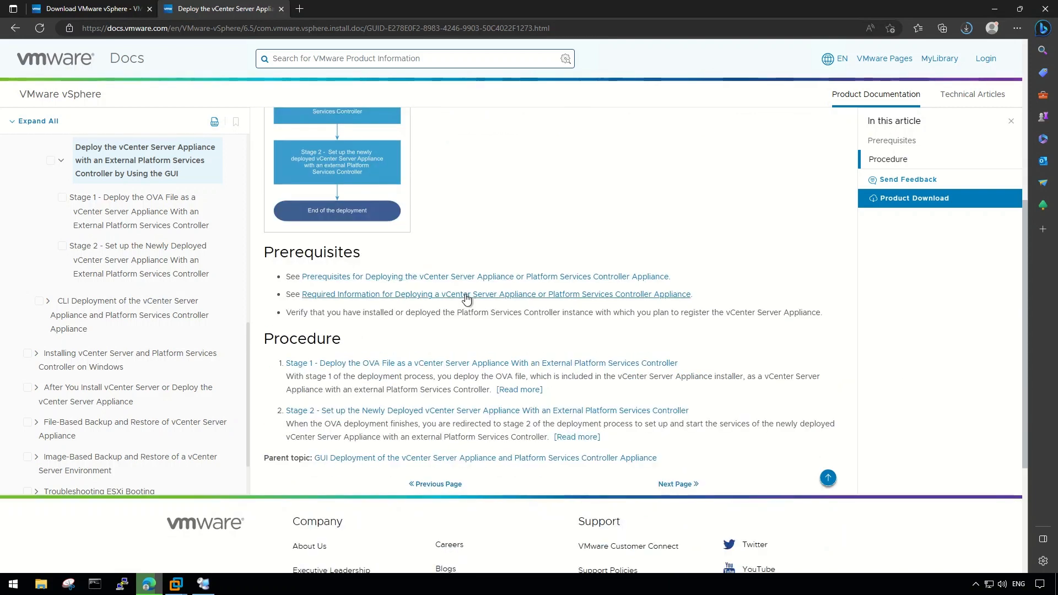
Read the Stage 1 OVA deployment instructions, noting the Tiny size's 250 GB default storage.
click(431, 365)
scroll(420, 329, down, 1)
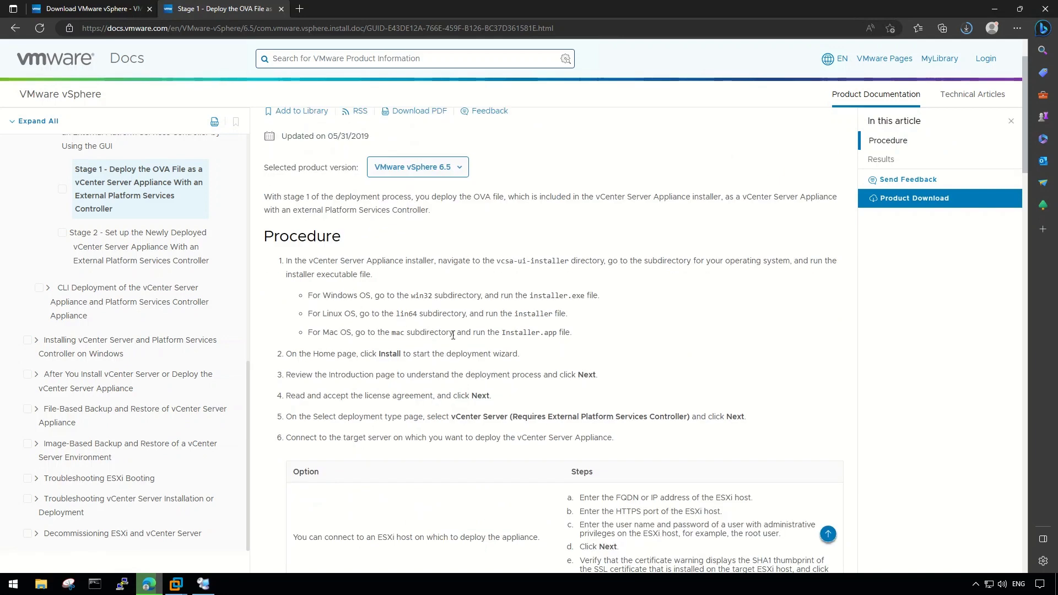
scroll(402, 365, down, 4)
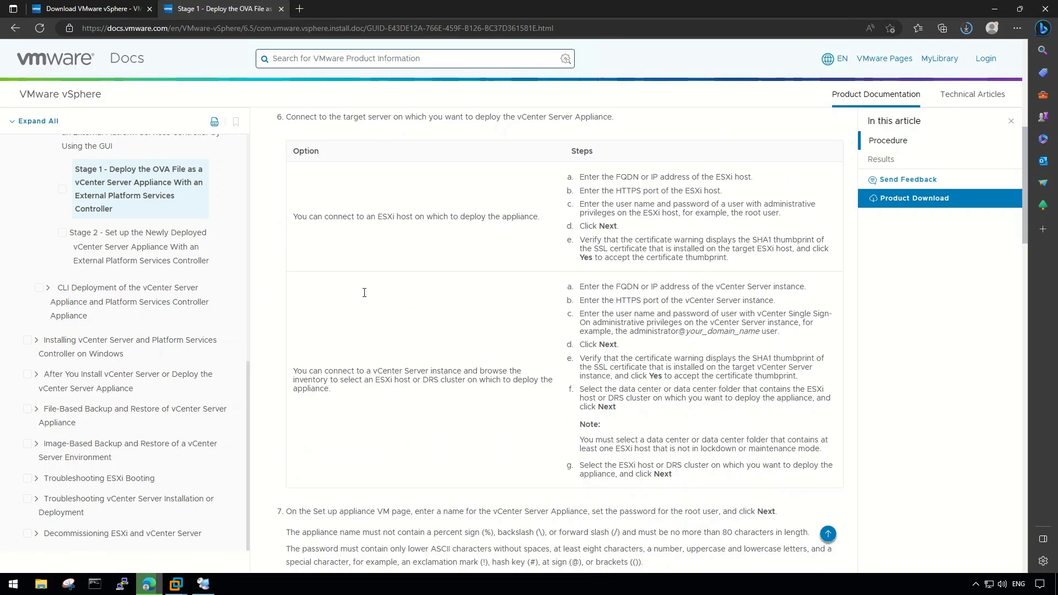
scroll(625, 367, down, 2)
scroll(624, 367, down, 3)
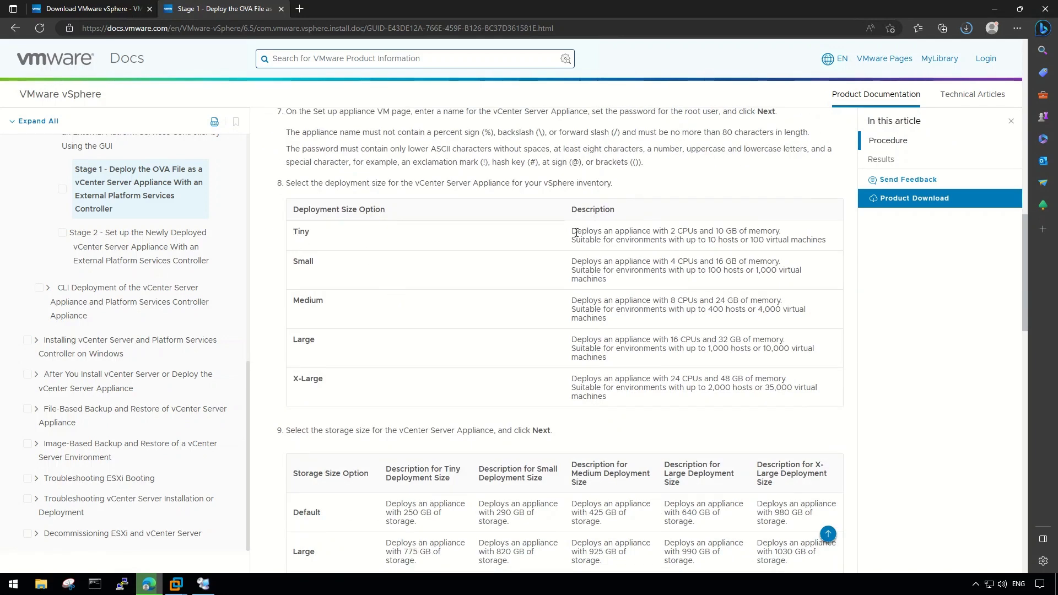
drag(572, 232, 834, 243)
click(653, 262)
scroll(610, 317, down, 1)
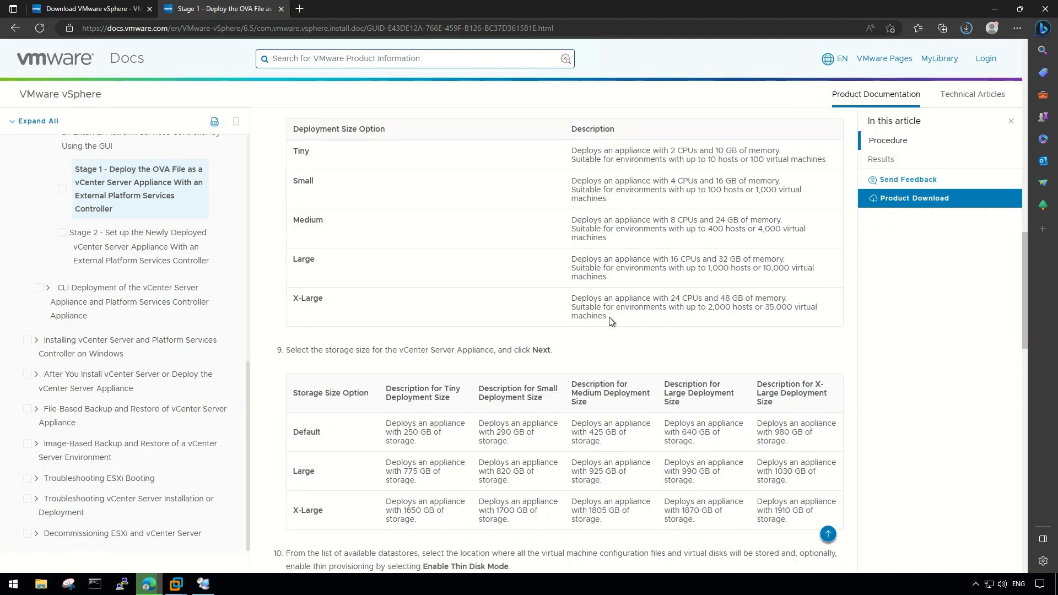
triple_click(422, 433)
scroll(338, 307, down, 10)
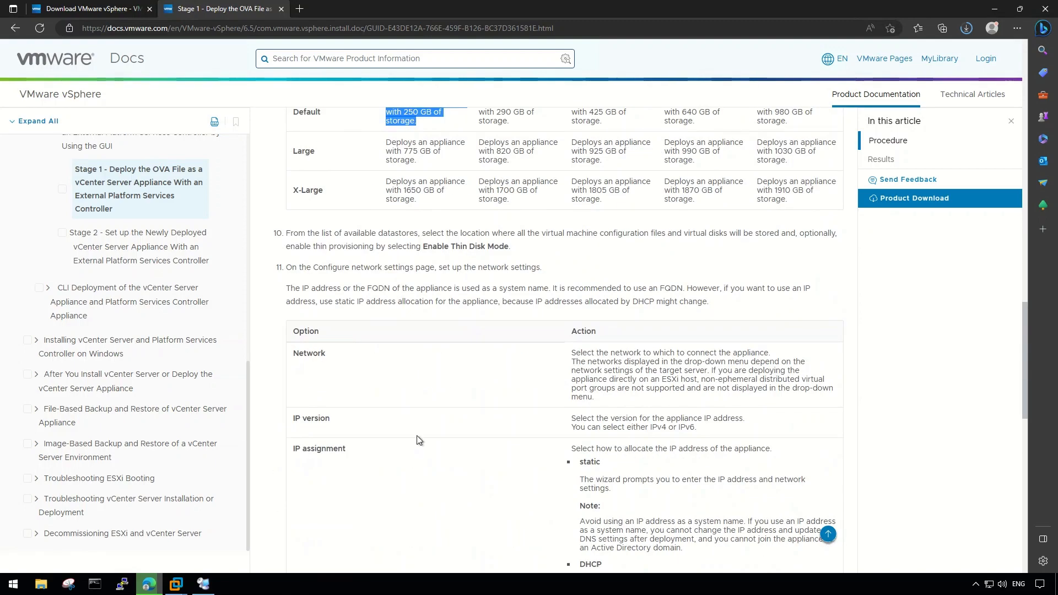
click(15, 28)
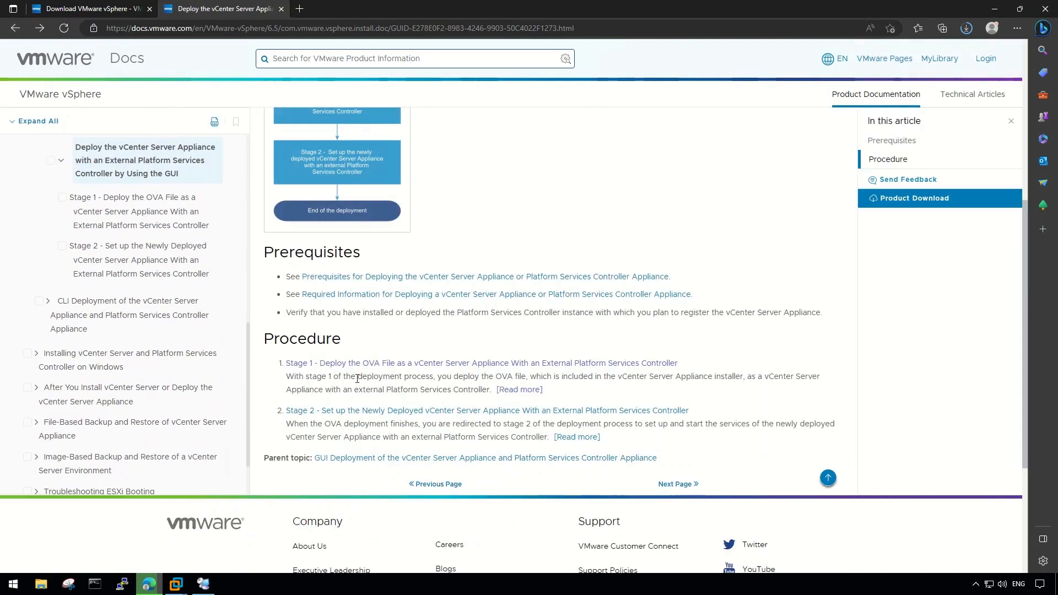
Review the Stage 2 appliance setup instructions, then return to the vCenter download page.
click(526, 412)
scroll(526, 409, down, 7)
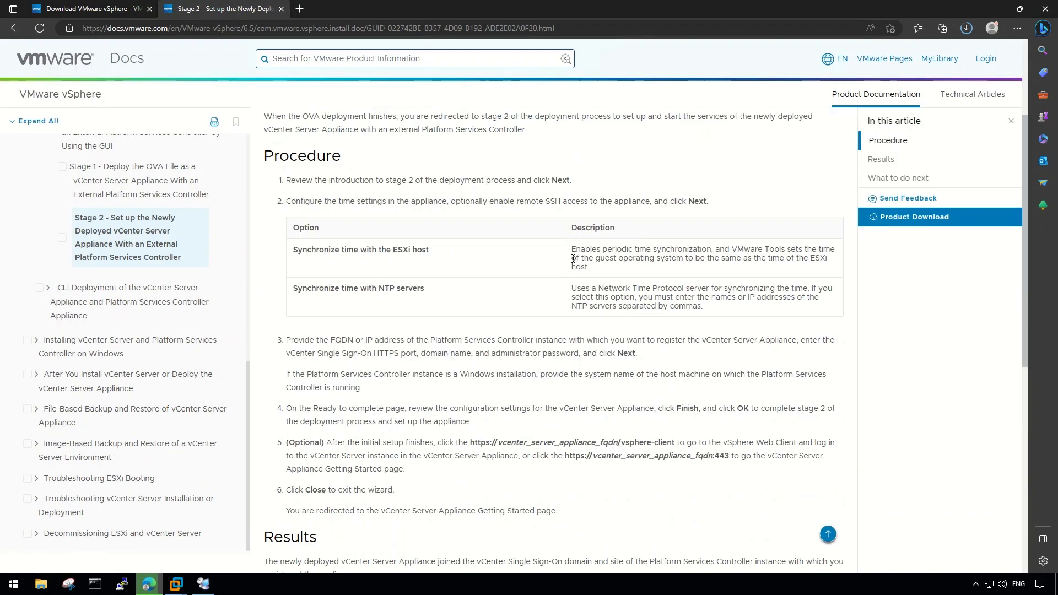
scroll(673, 232, up, 4)
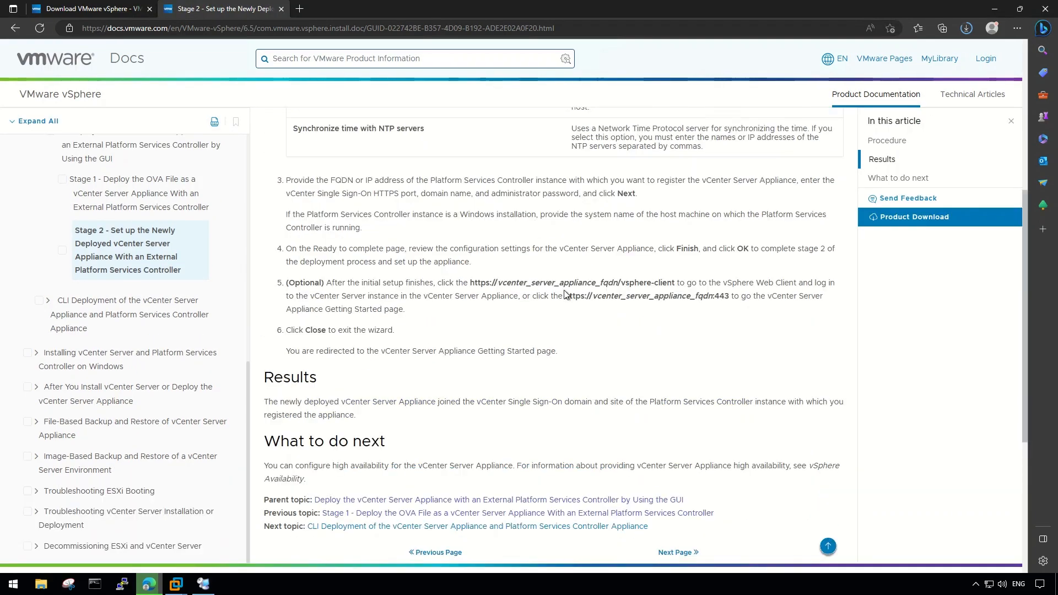
scroll(566, 295, up, 3)
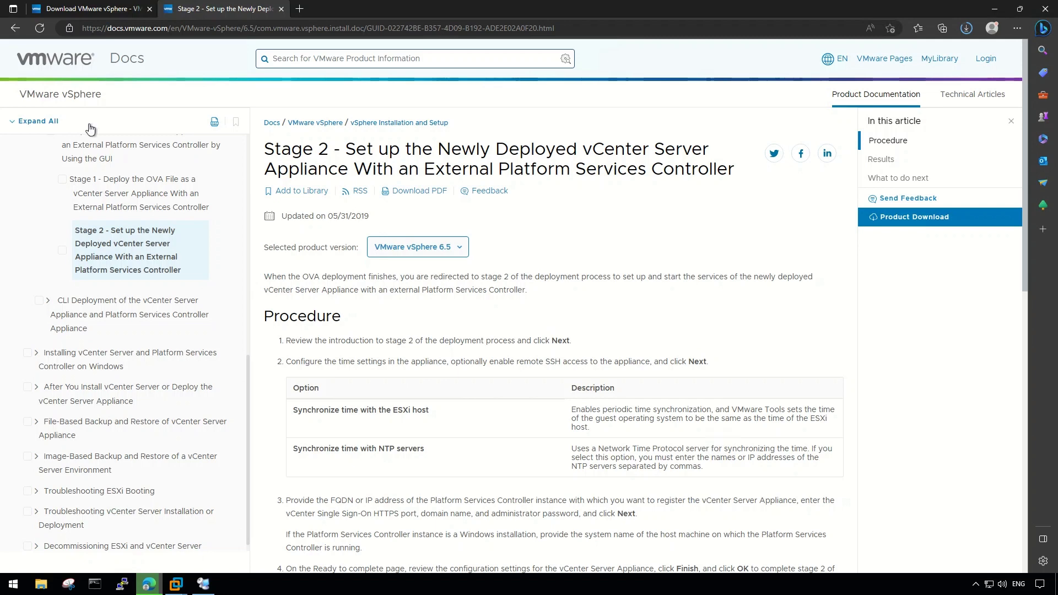
key(ctrl+shift+Tab)
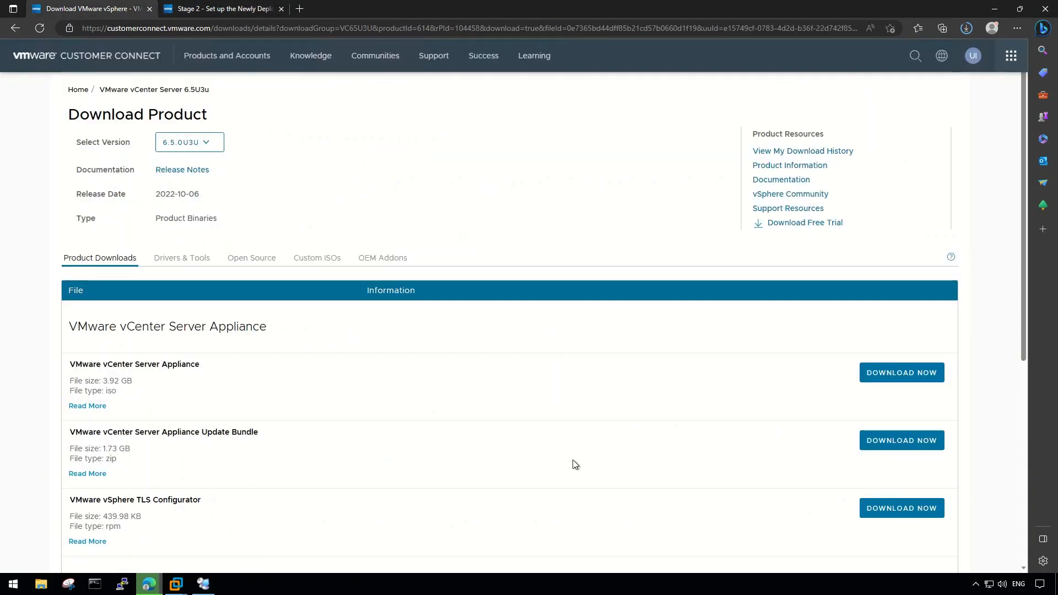
Confirm the VCSA ISO download has finished and switch to Remote Desktop Connection Manager.
click(967, 29)
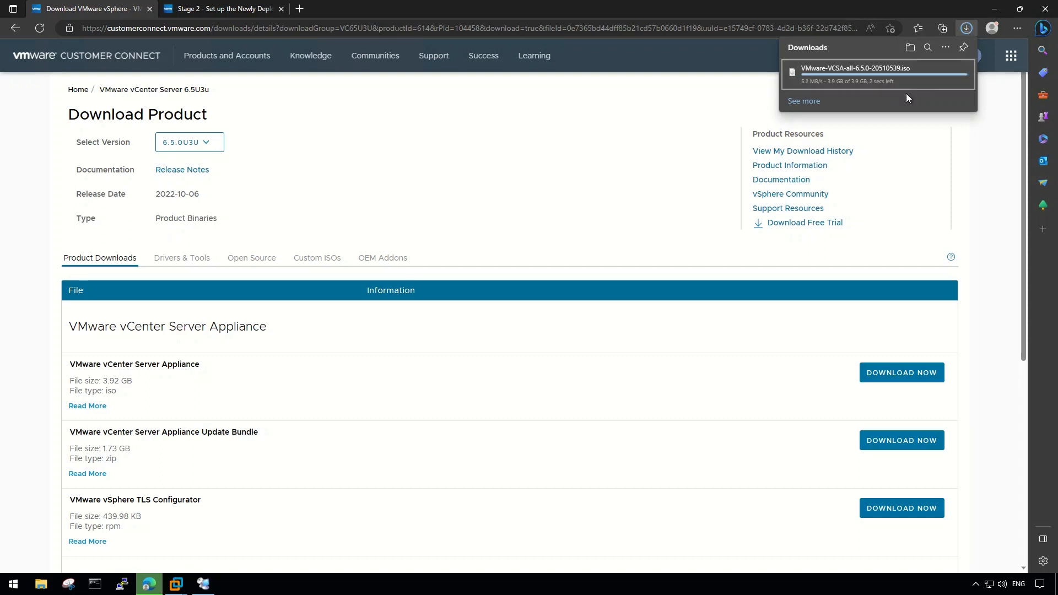
click(175, 584)
click(203, 584)
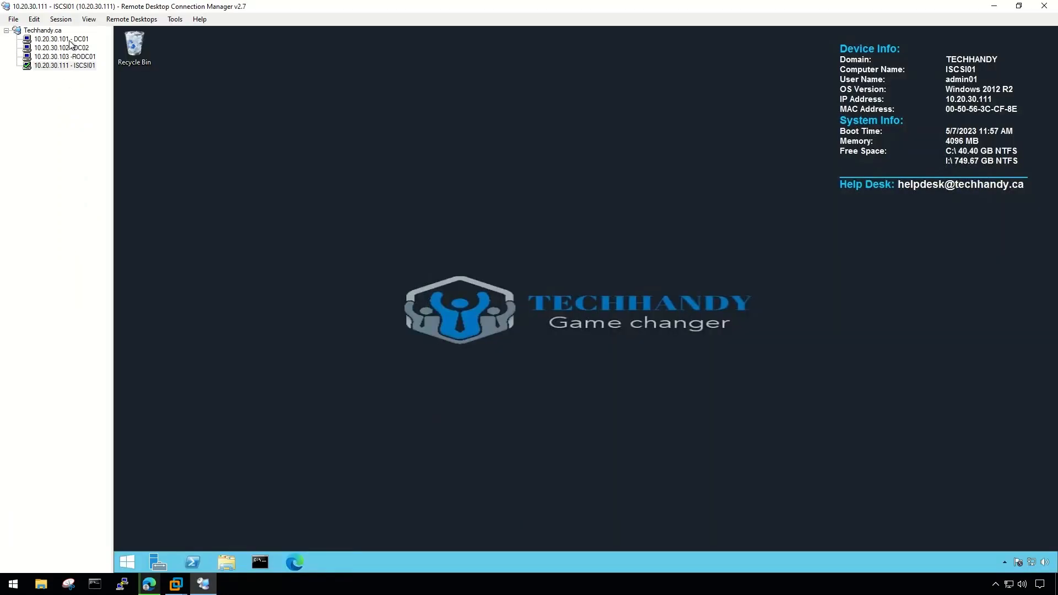
Connect to DC01 and open DNS Manager on the techhandy.ca forward lookup zone.
click(70, 40)
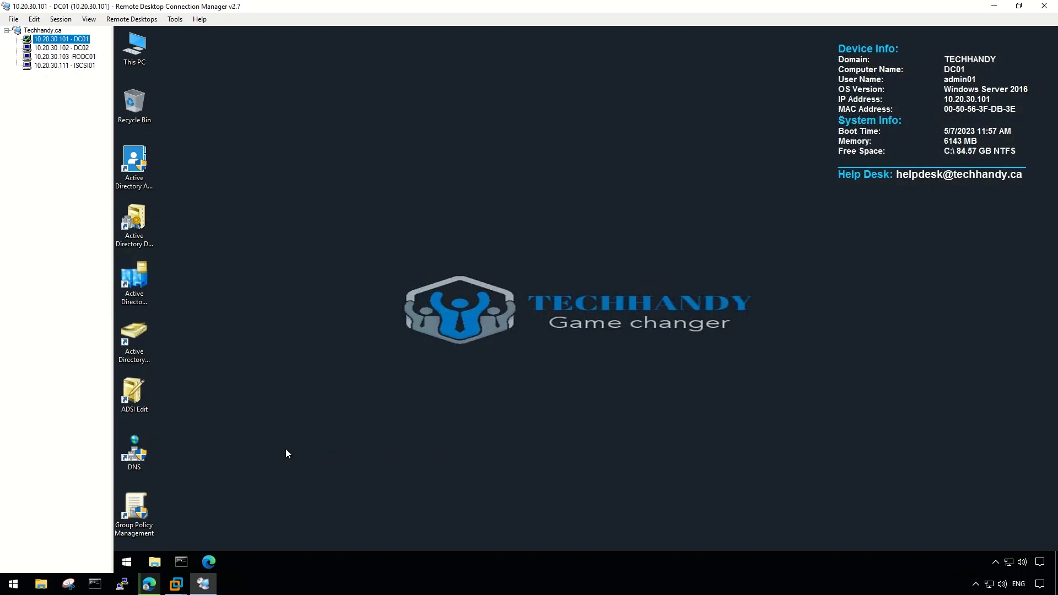
double_click(148, 466)
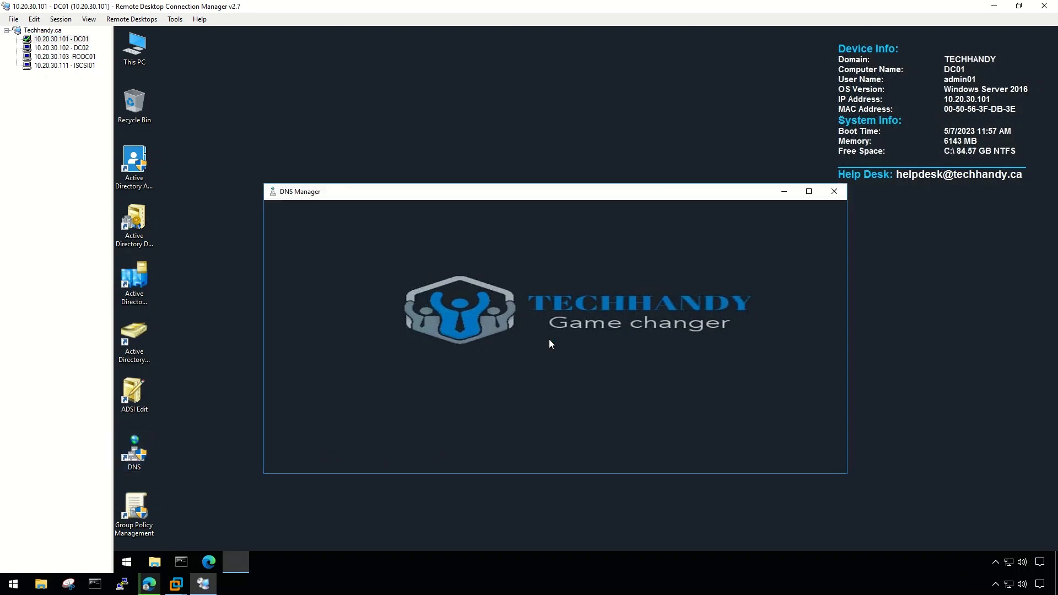
click(281, 256)
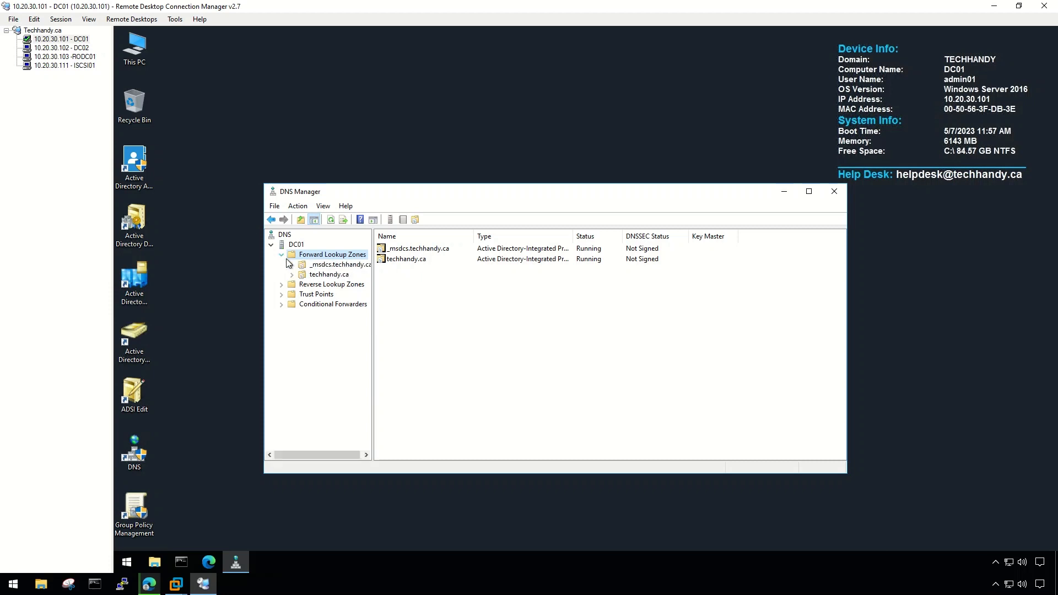
click(329, 274)
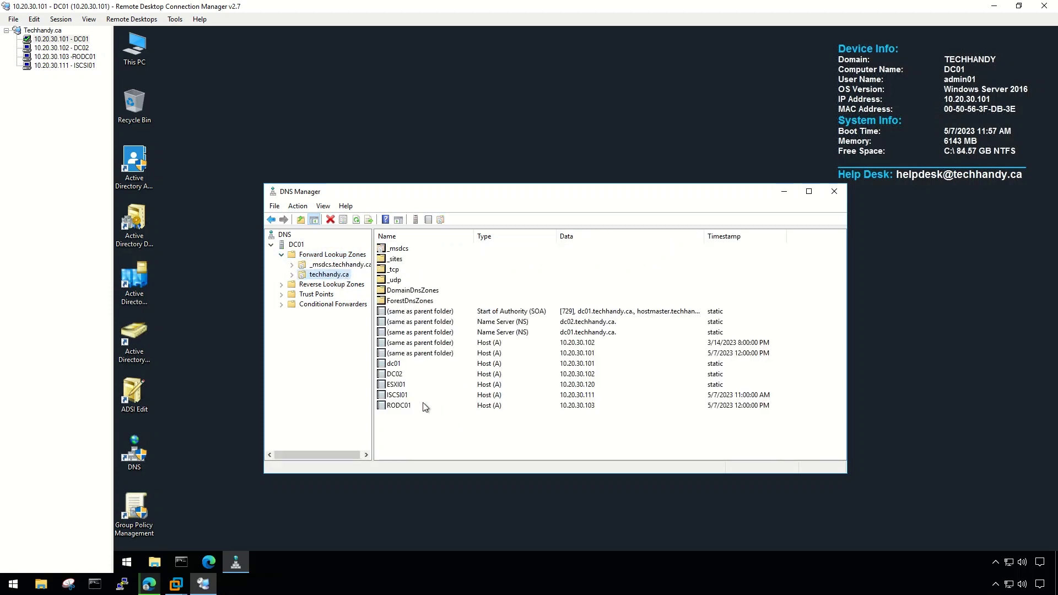
Add host record PSC01 at 10.20.30.121 to techhandy.ca.
right_click(488, 442)
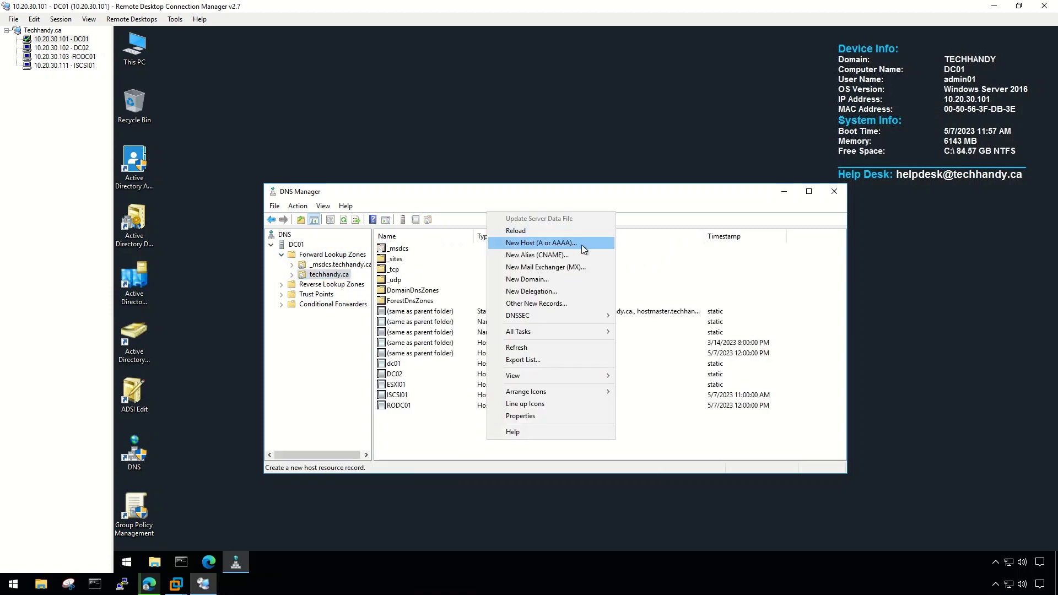
click(576, 249)
text(PSC01)
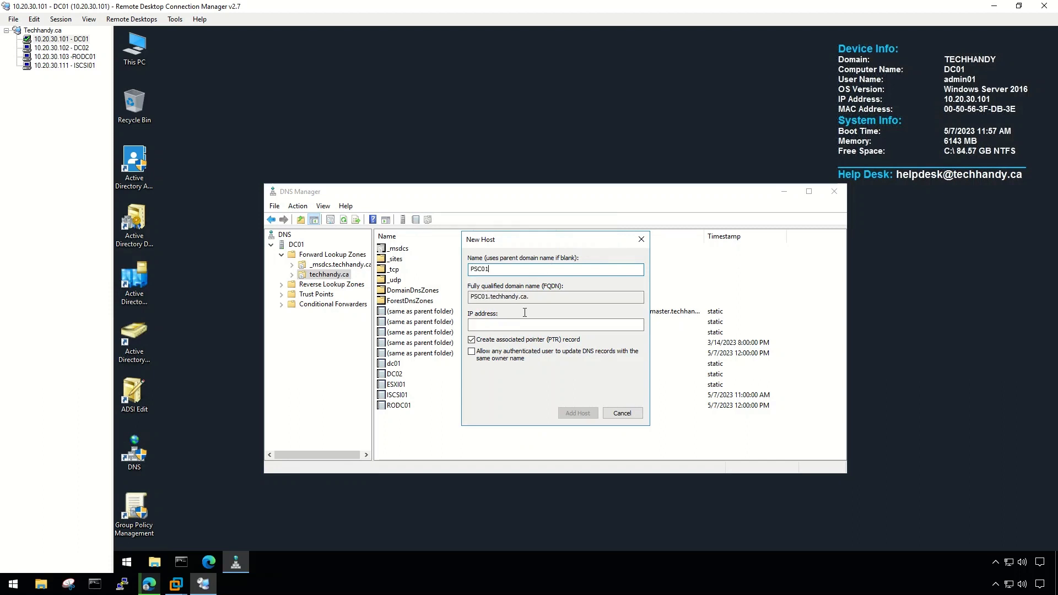
drag(523, 239, 754, 251)
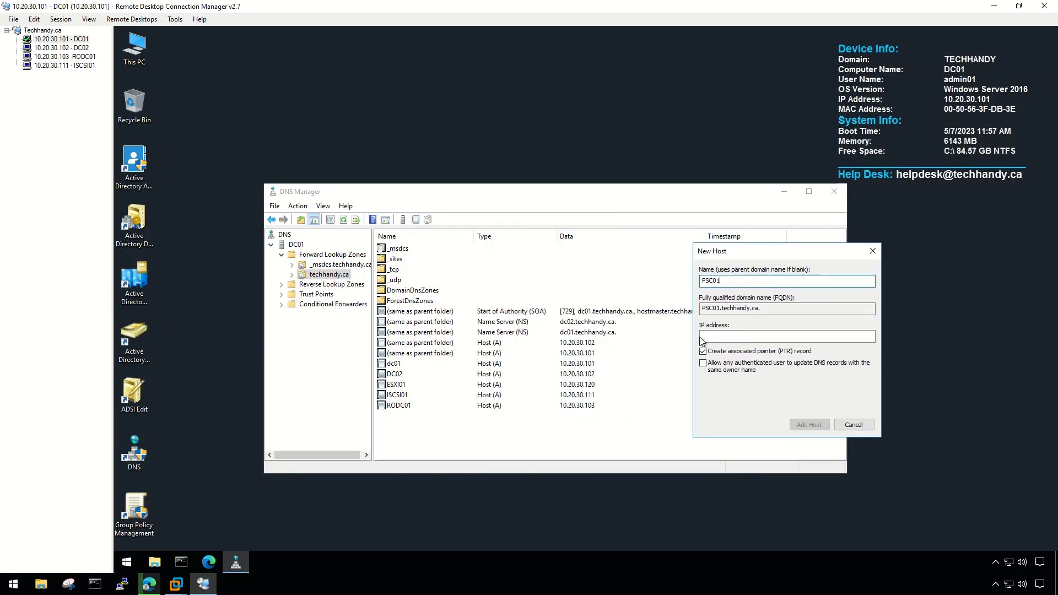
click(738, 335)
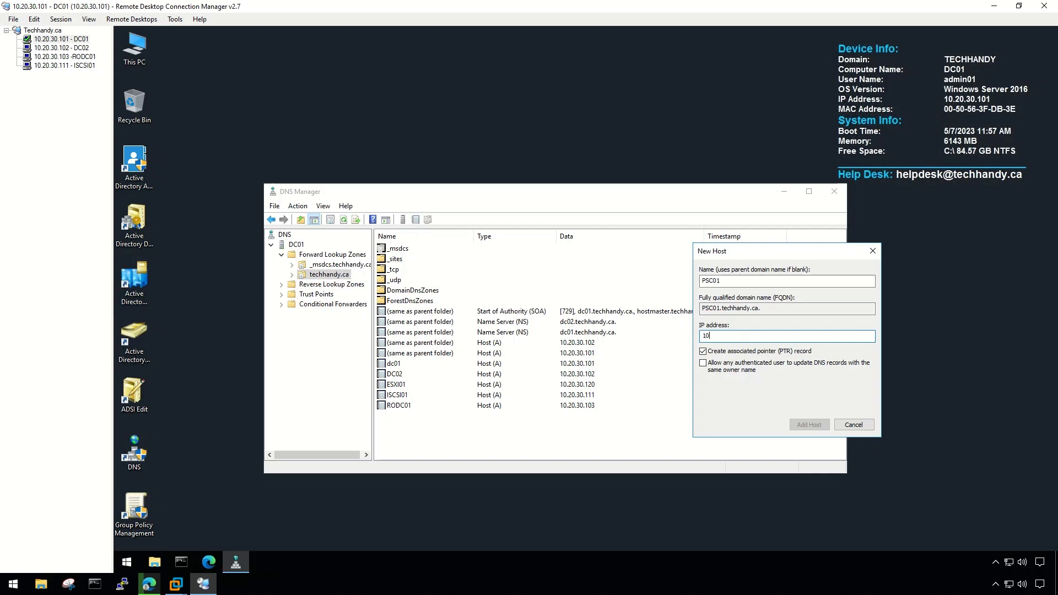
text(10.20.30.121)
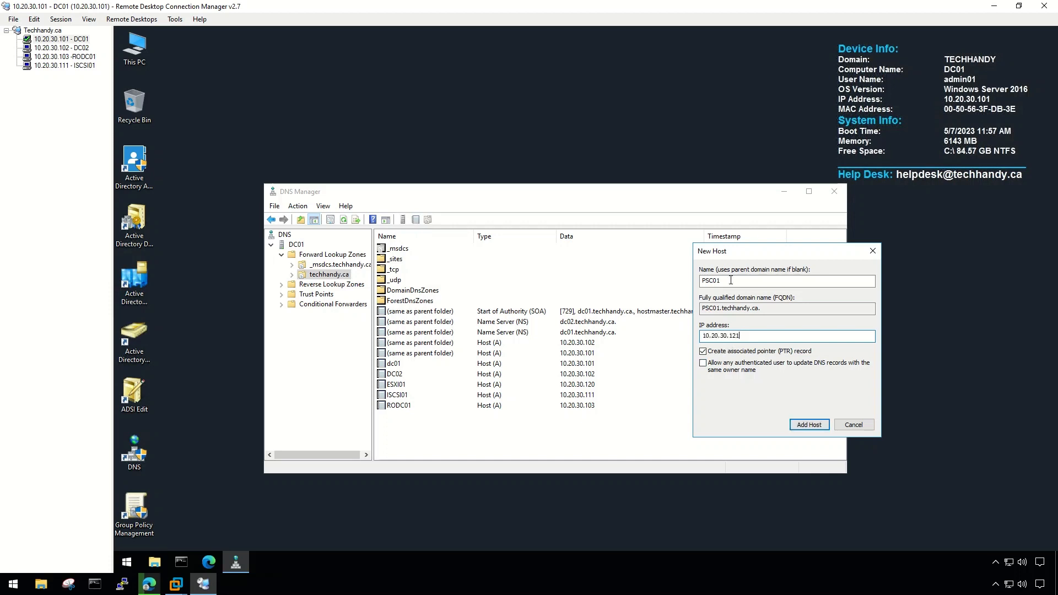
click(808, 425)
key(Return)
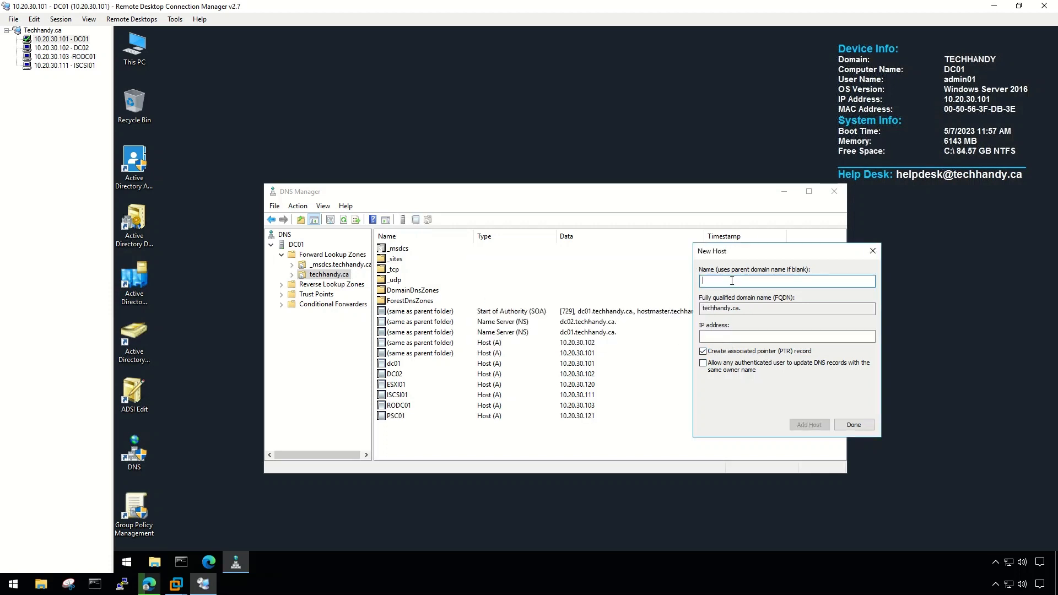
Add host record VCSA01 at 10.20.30.122 and close the New Host dialog.
text(VCSA01)
click(738, 336)
text(10)
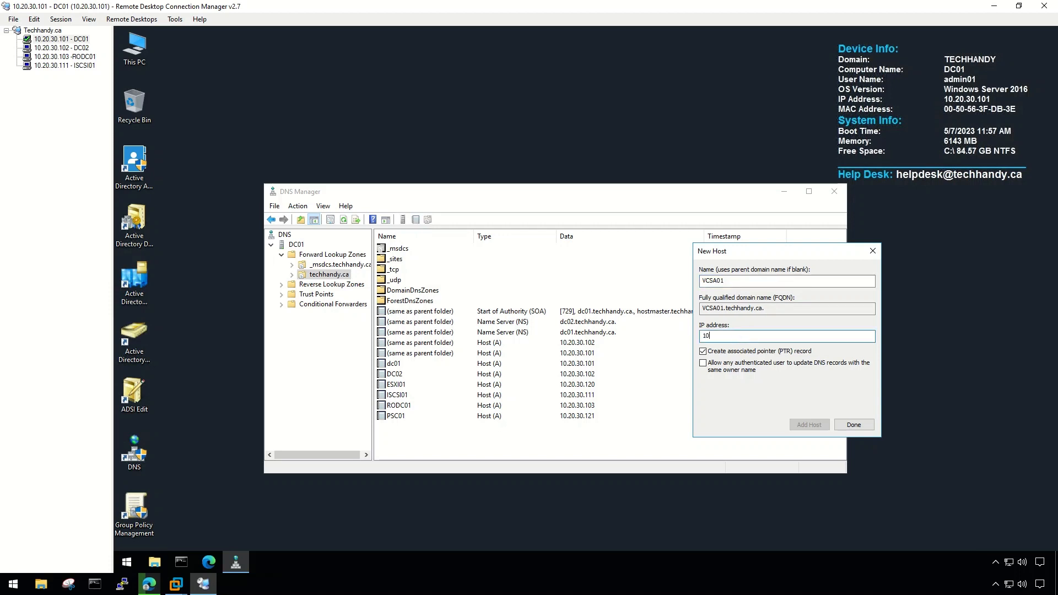
text(.20.30.122)
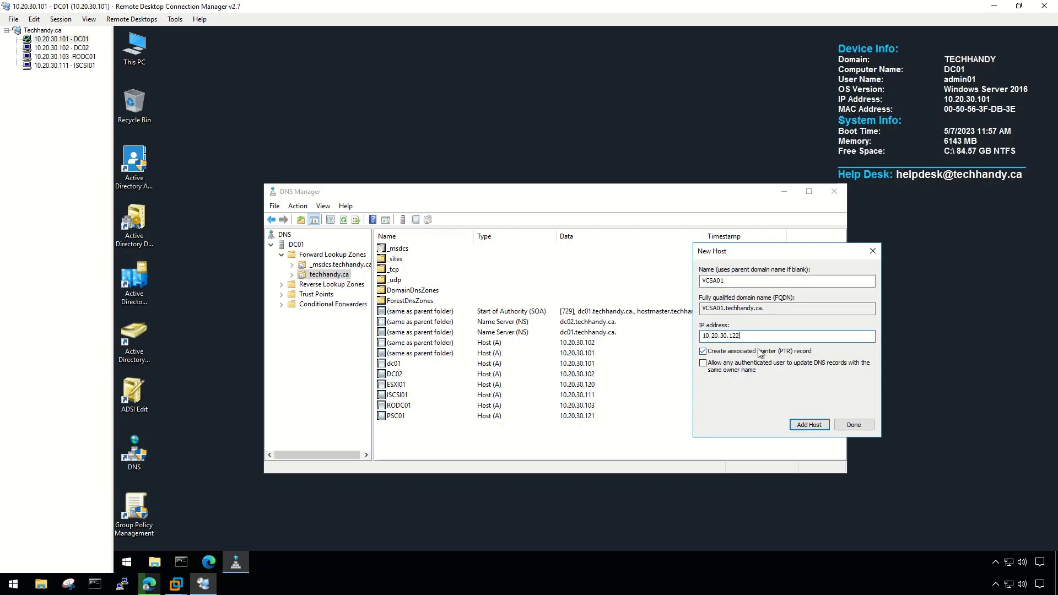
click(809, 425)
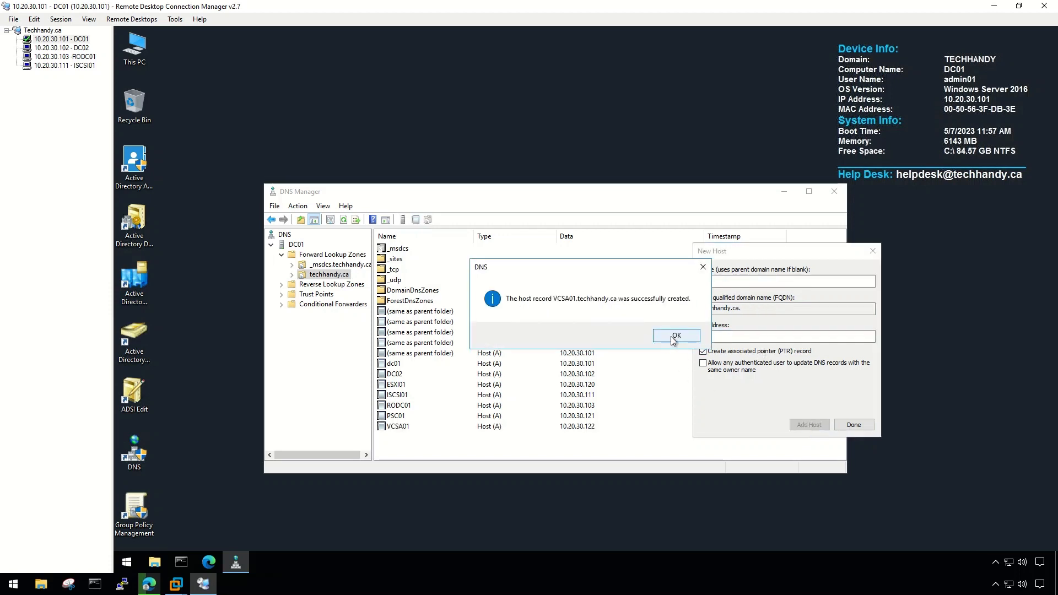
click(677, 336)
click(854, 424)
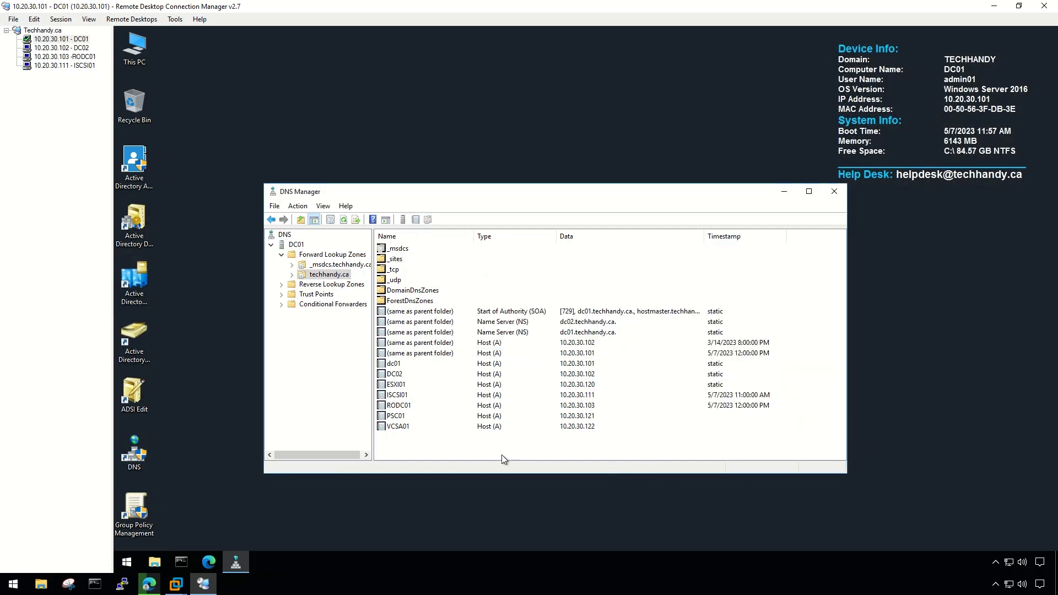
Open SRV-2012R2-01's VM settings and set its CD/DVD (SATA) drive to use an ISO image file.
click(65, 65)
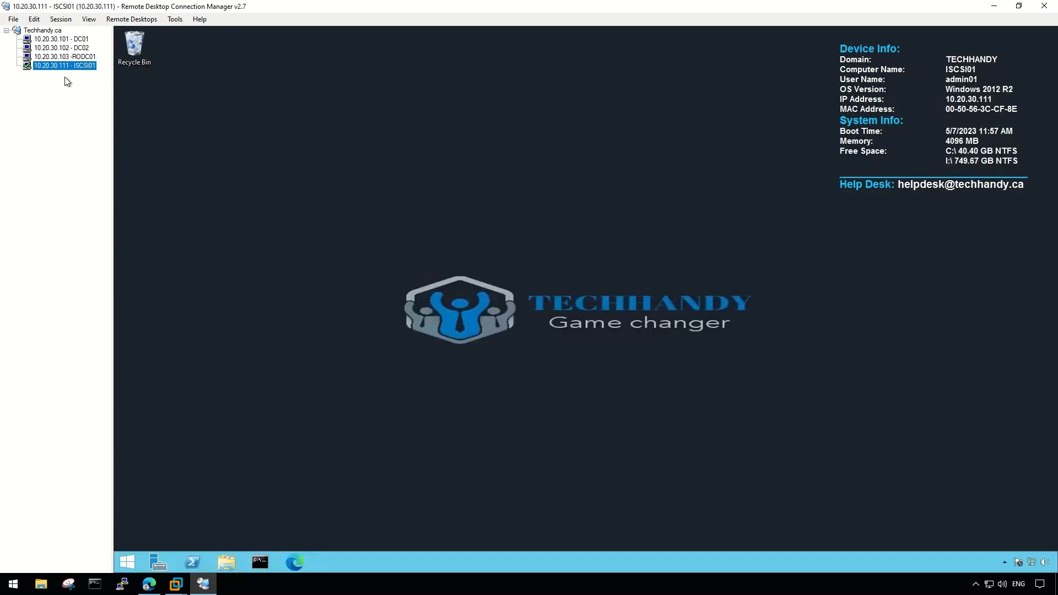
mouse_move(176, 583)
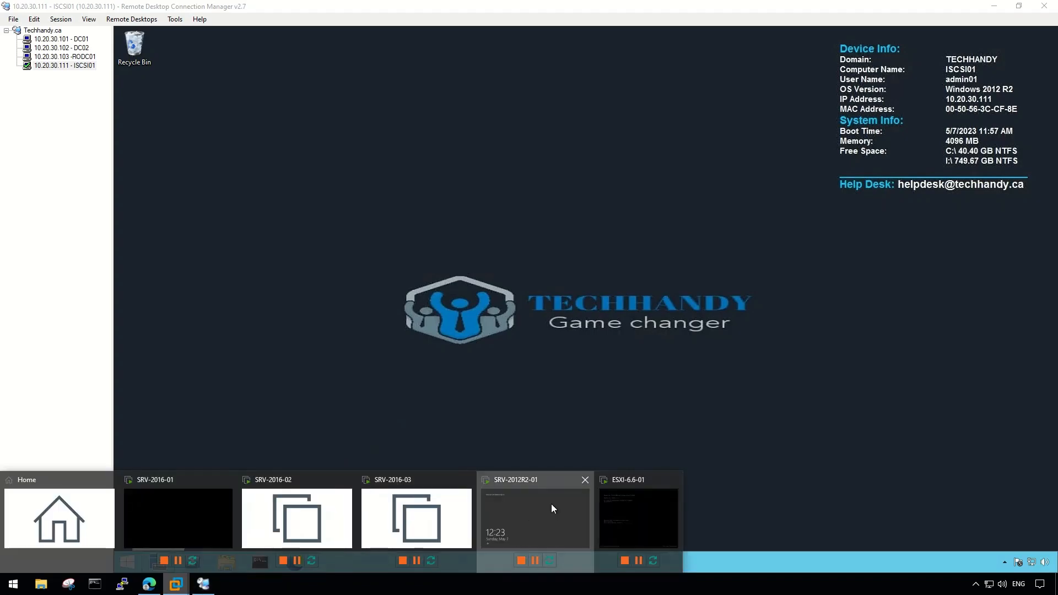
click(551, 503)
click(72, 21)
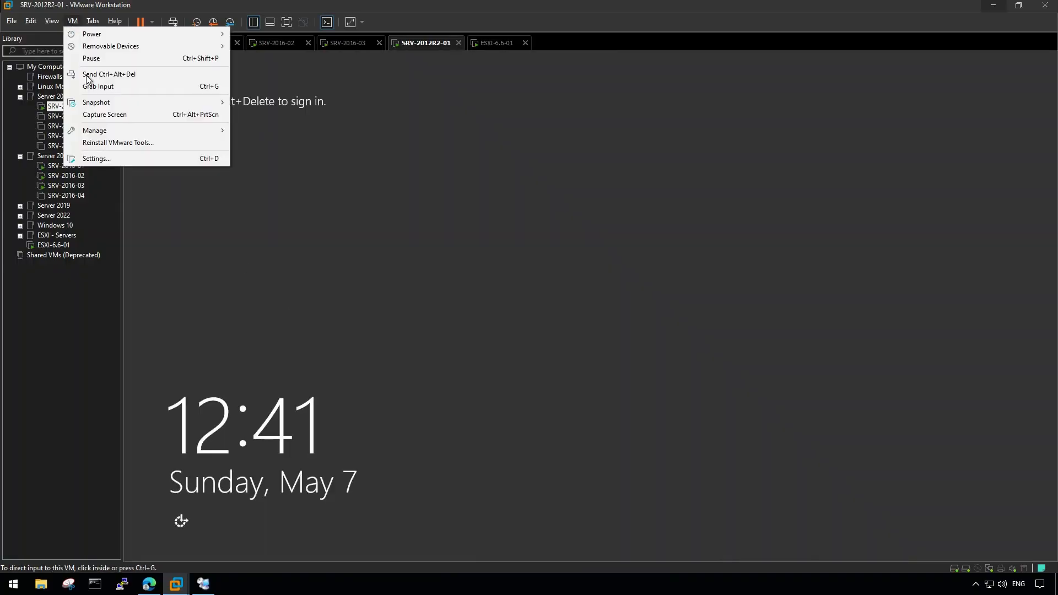
click(164, 157)
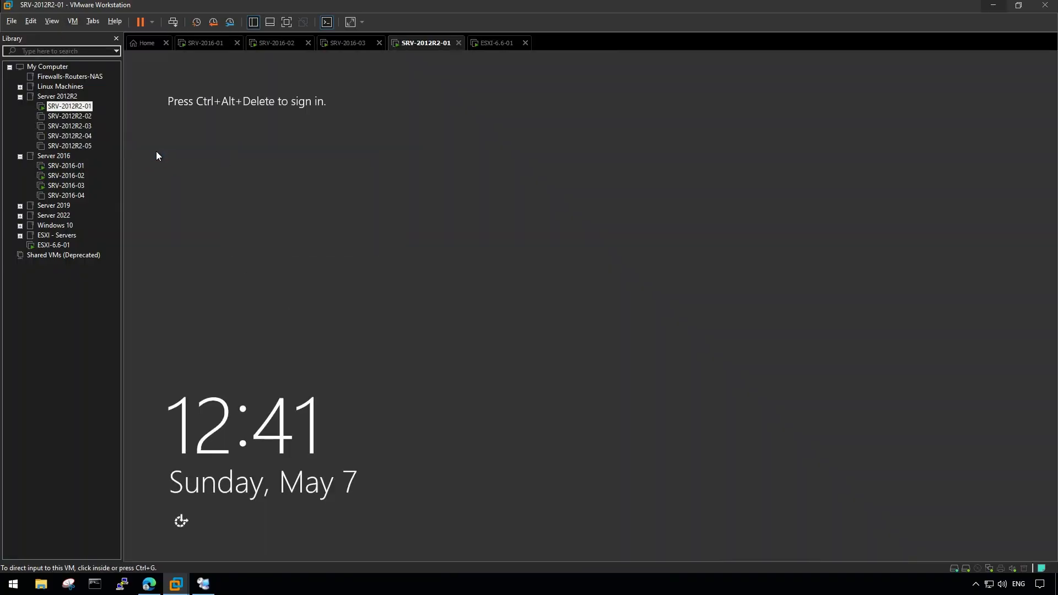
click(367, 177)
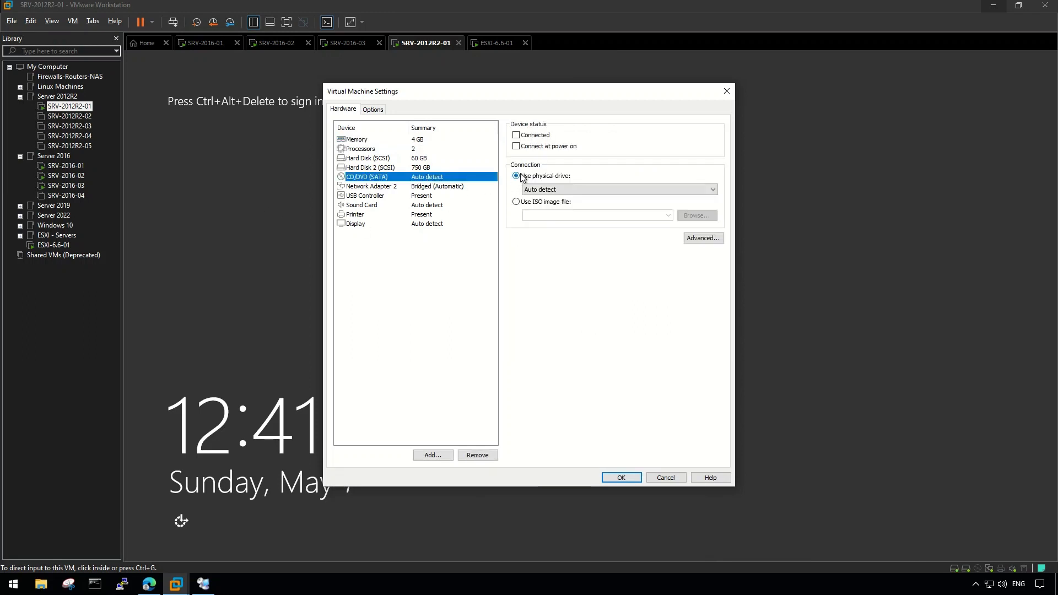
click(569, 202)
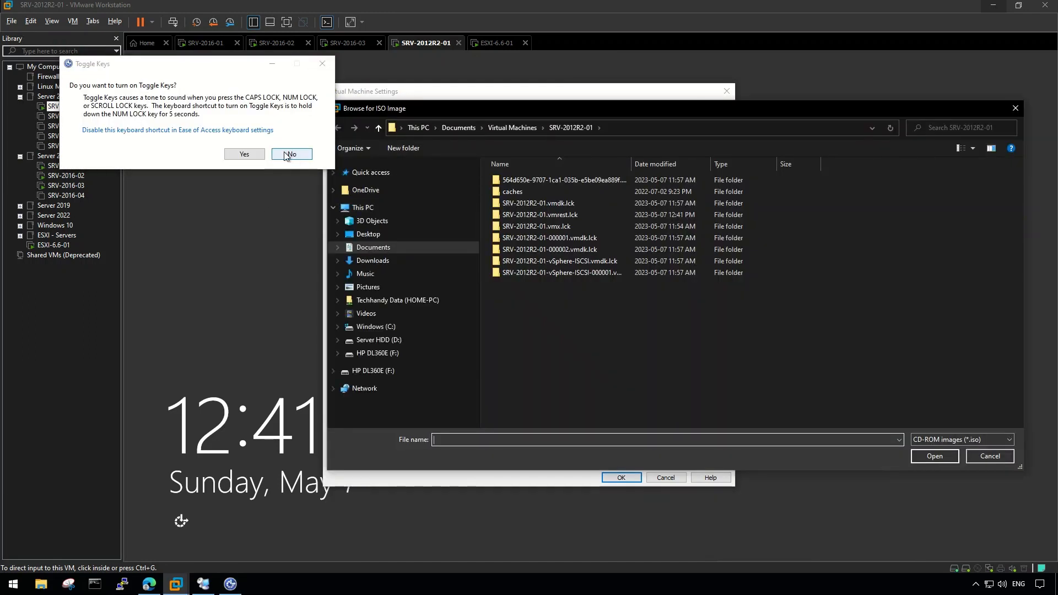
Load VMware-VCSA-all-6.5.0-20510539.iso from Downloads, mark the drive Connected, and apply.
click(292, 154)
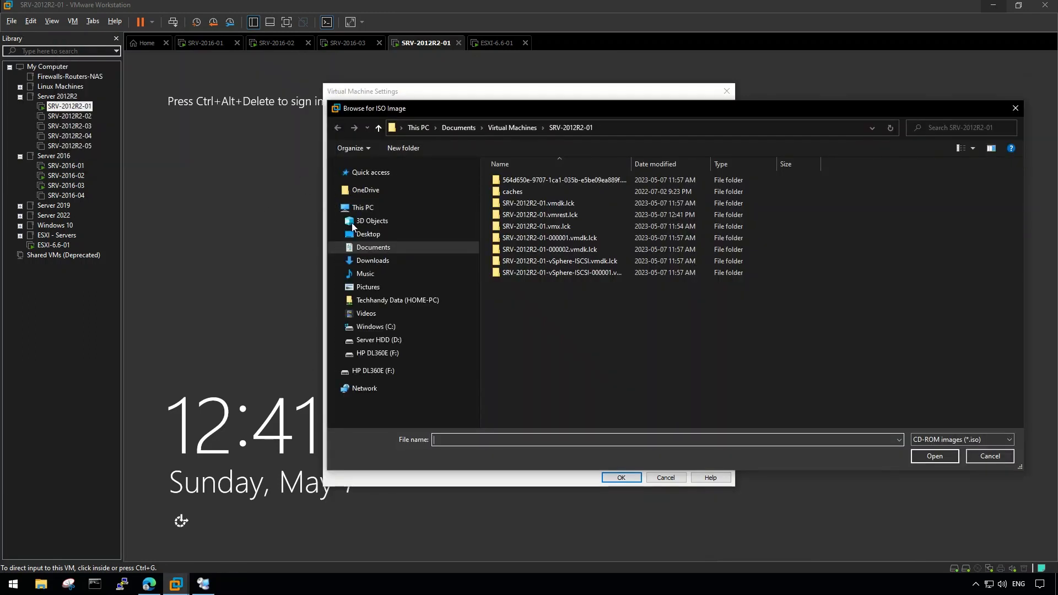
click(392, 259)
click(546, 197)
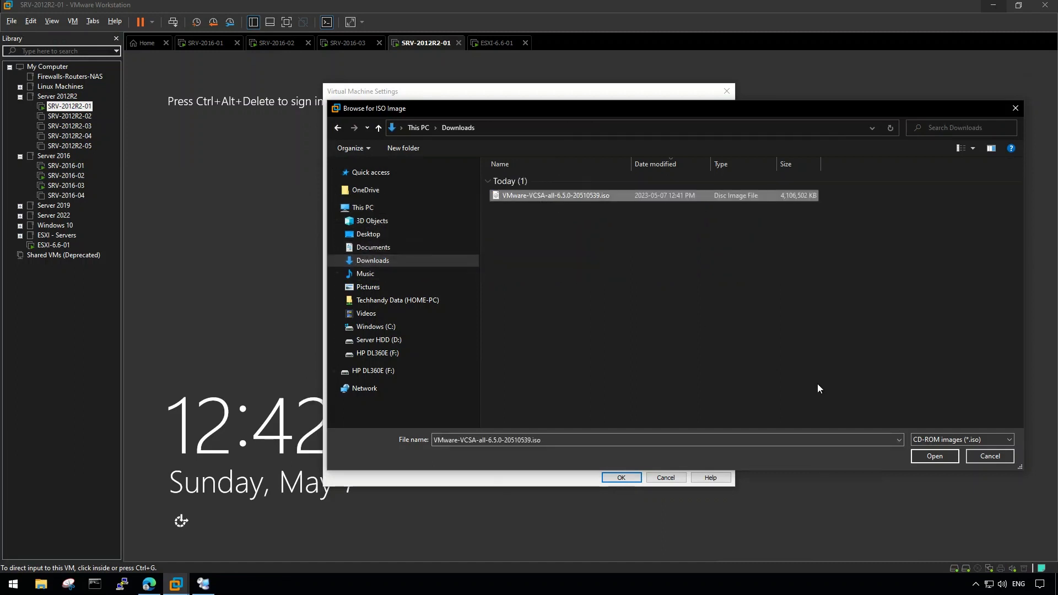
click(917, 454)
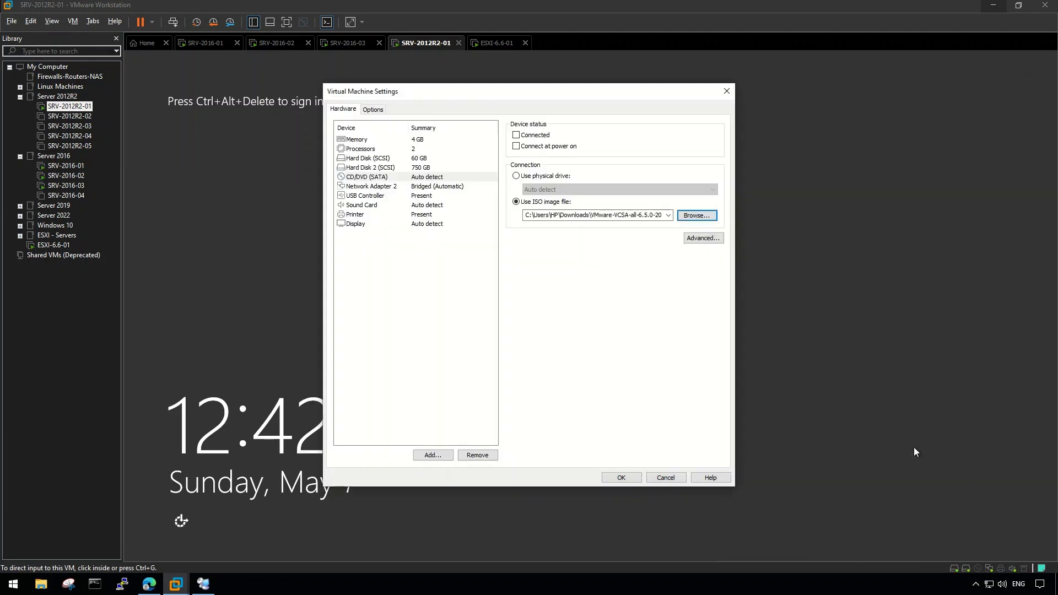
click(517, 135)
click(627, 477)
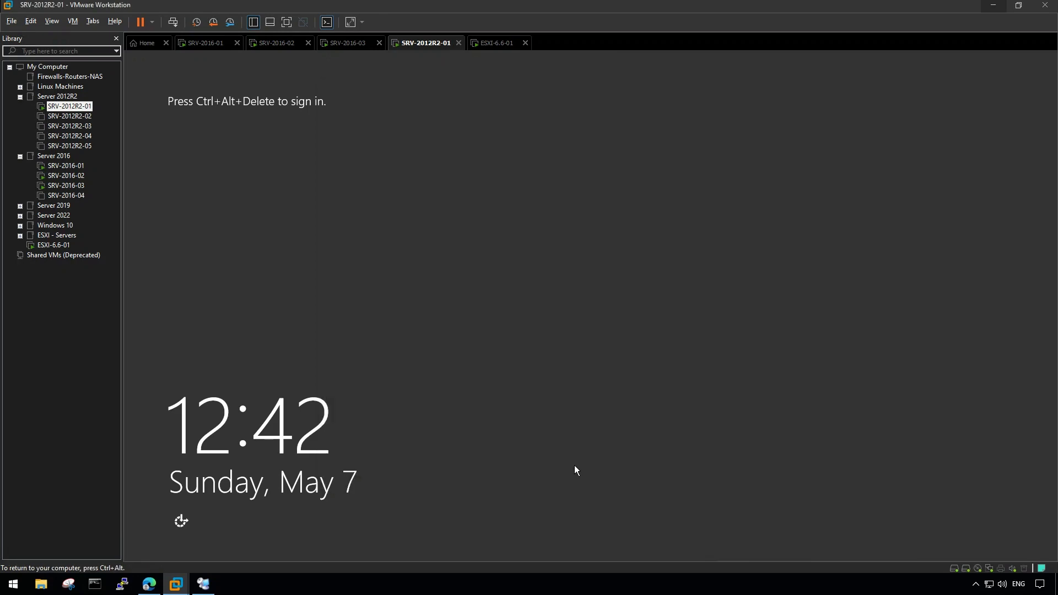
click(204, 584)
Open DVD Drive (D:) from This PC and run installer.exe from vcsa-ui-installer\win32.
click(233, 552)
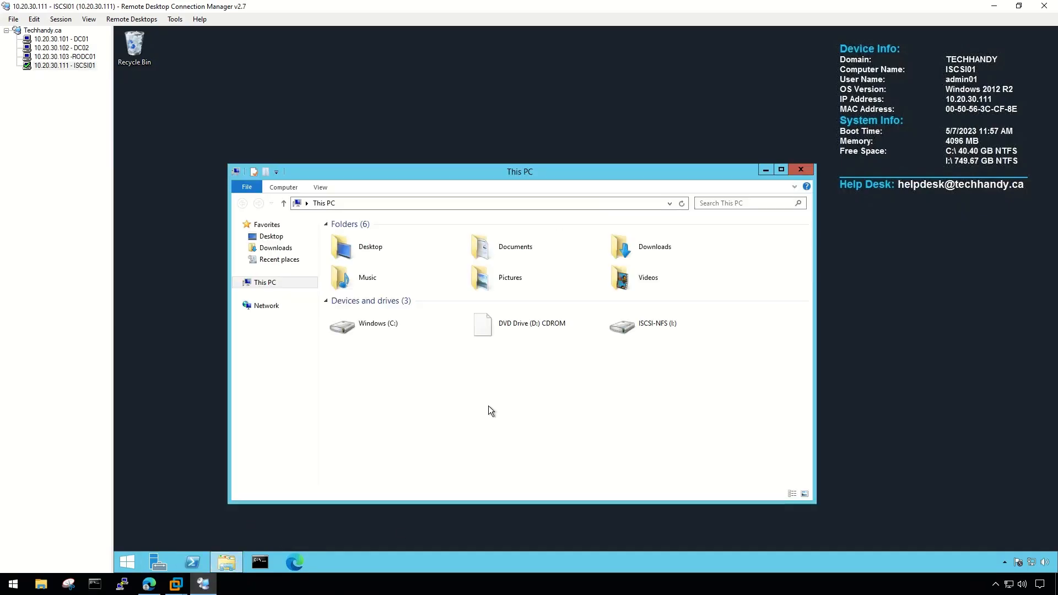
right_click(541, 324)
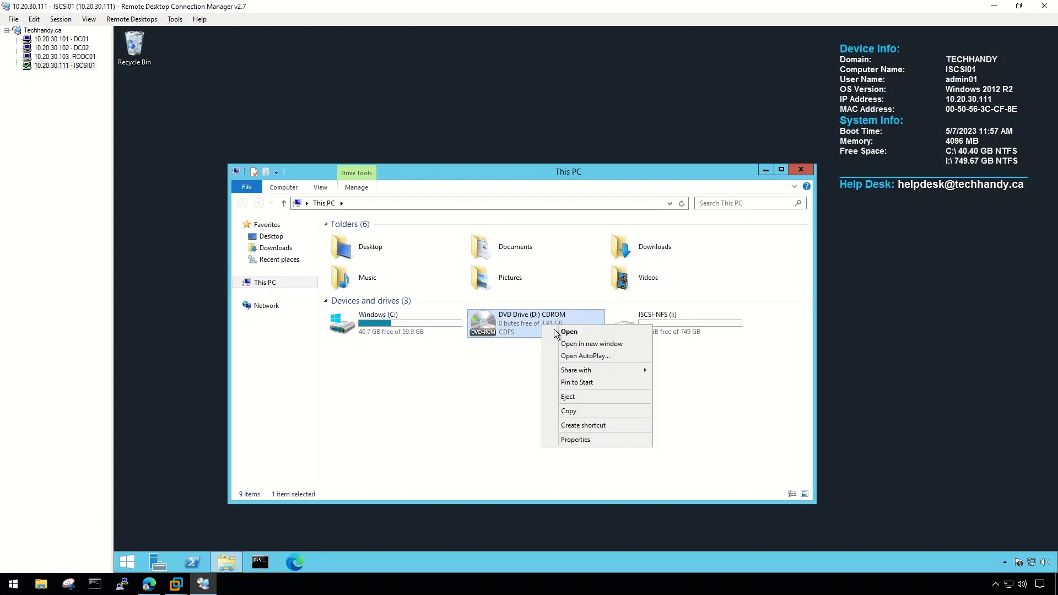
click(600, 329)
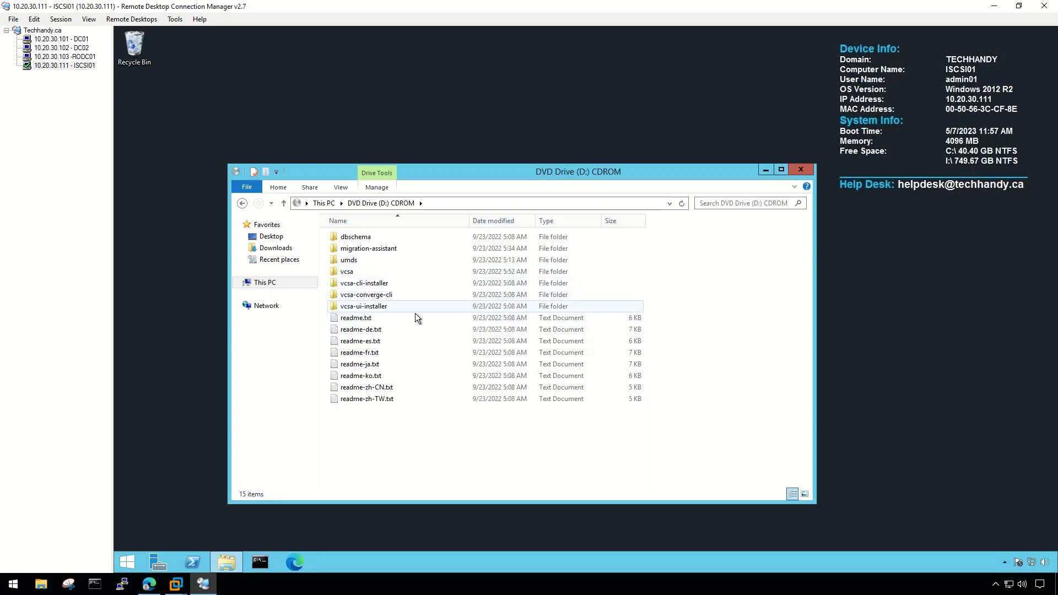
double_click(447, 309)
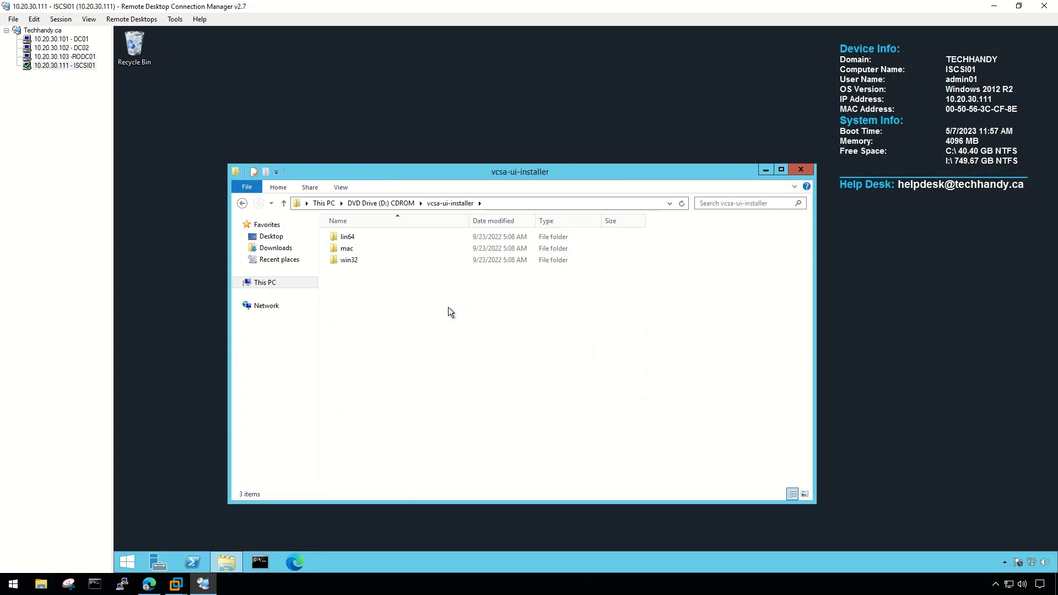
double_click(383, 263)
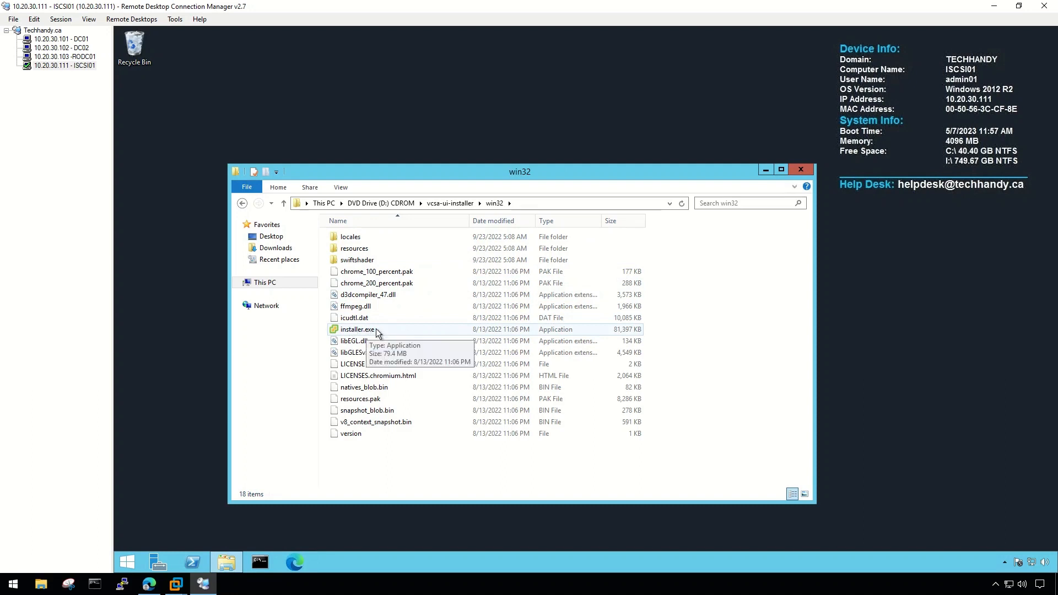
click(397, 330)
right_click(440, 329)
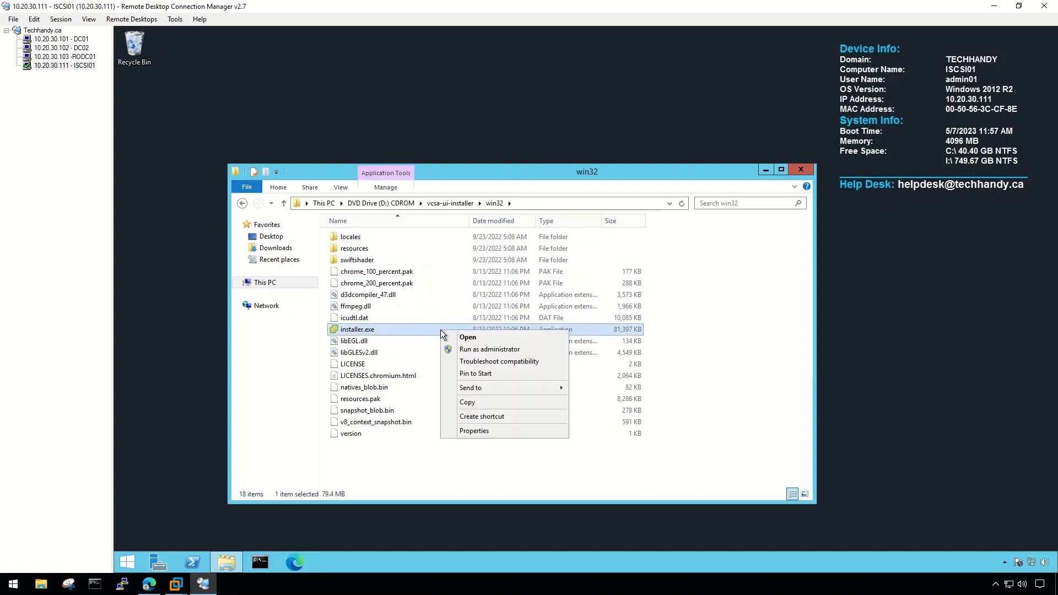
click(484, 342)
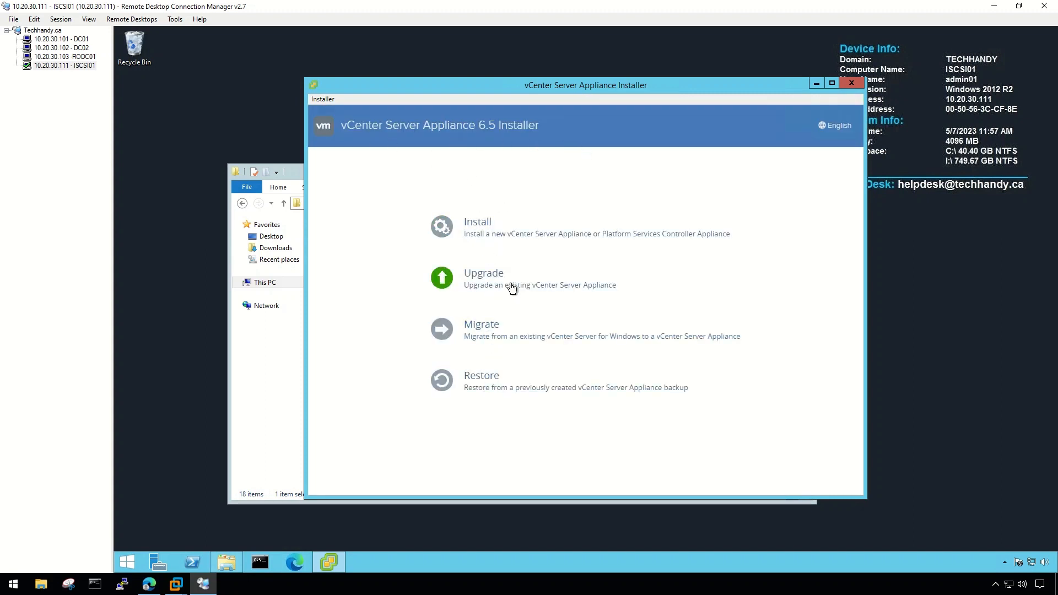
Start a new Install, pass the license agreement, and select the external Platform Services Controller deployment type.
click(483, 226)
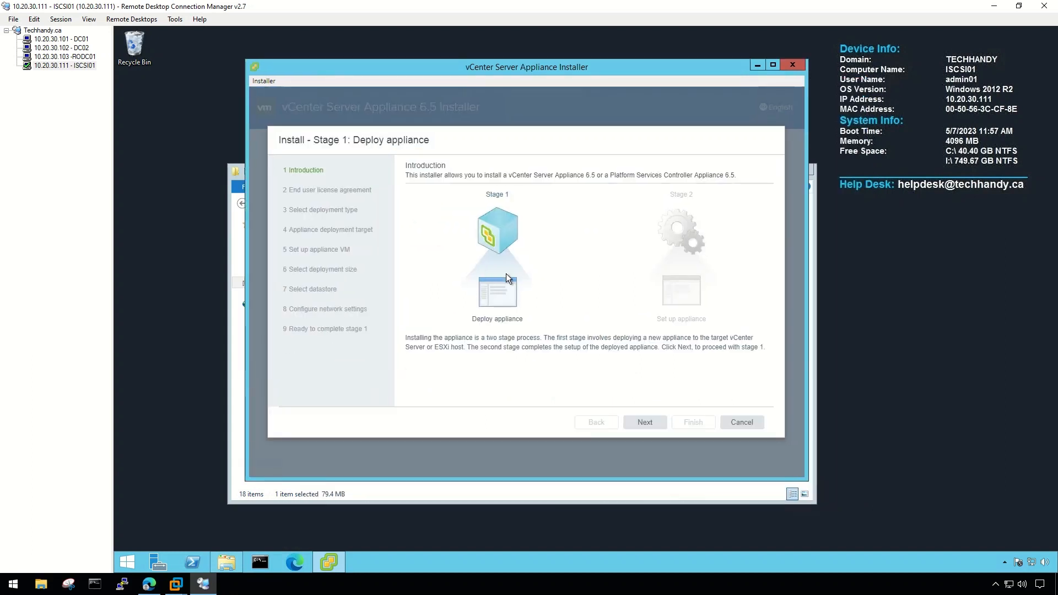
click(649, 431)
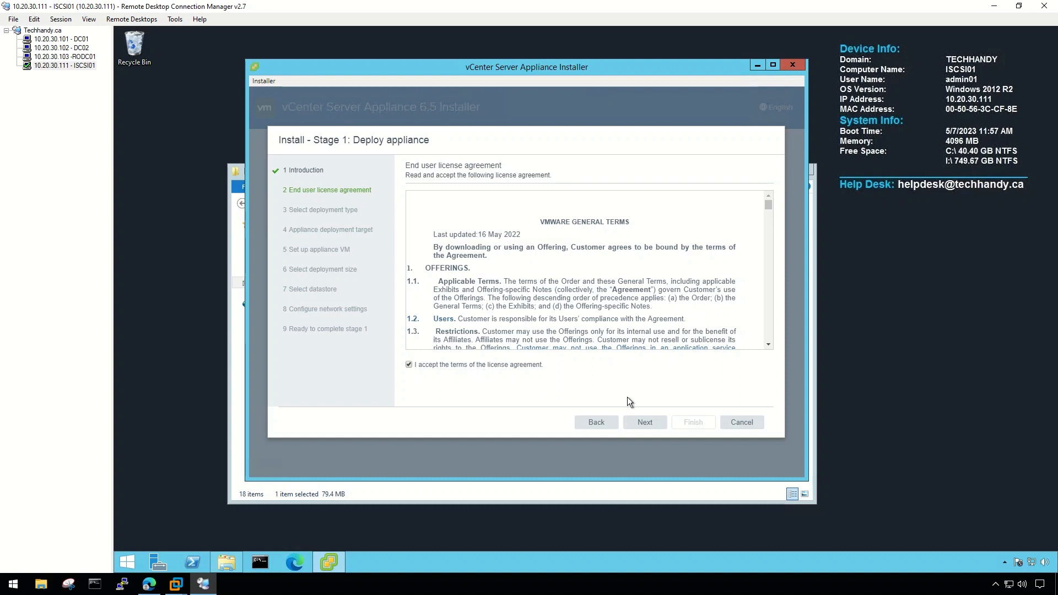
click(645, 422)
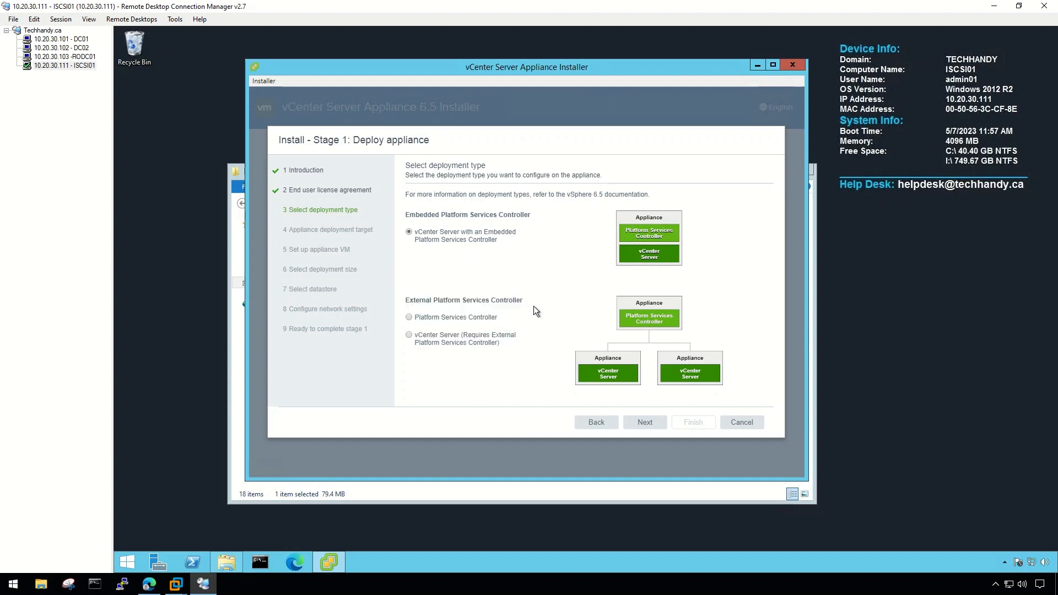
click(438, 318)
click(645, 424)
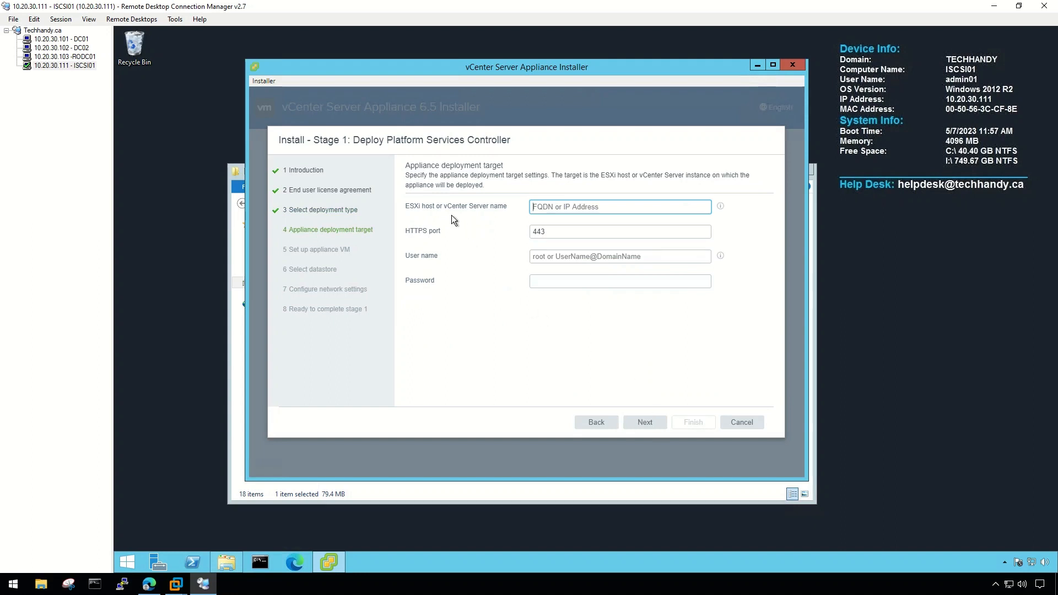
Connect to ESXi host 10.20.30.120 as root with its password and trust the host certificate.
text(10.)
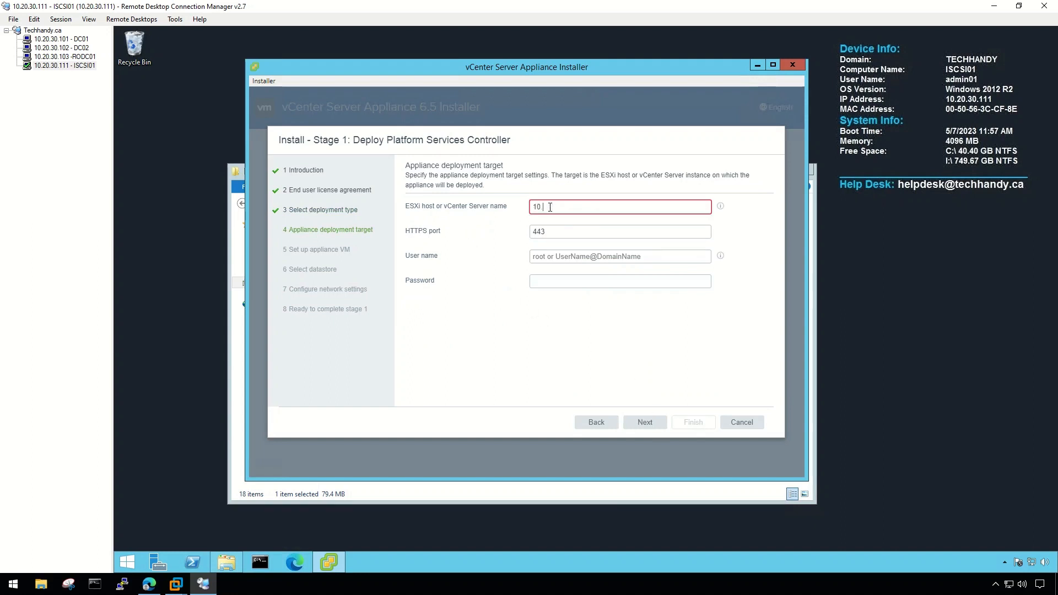
text(20.30.120)
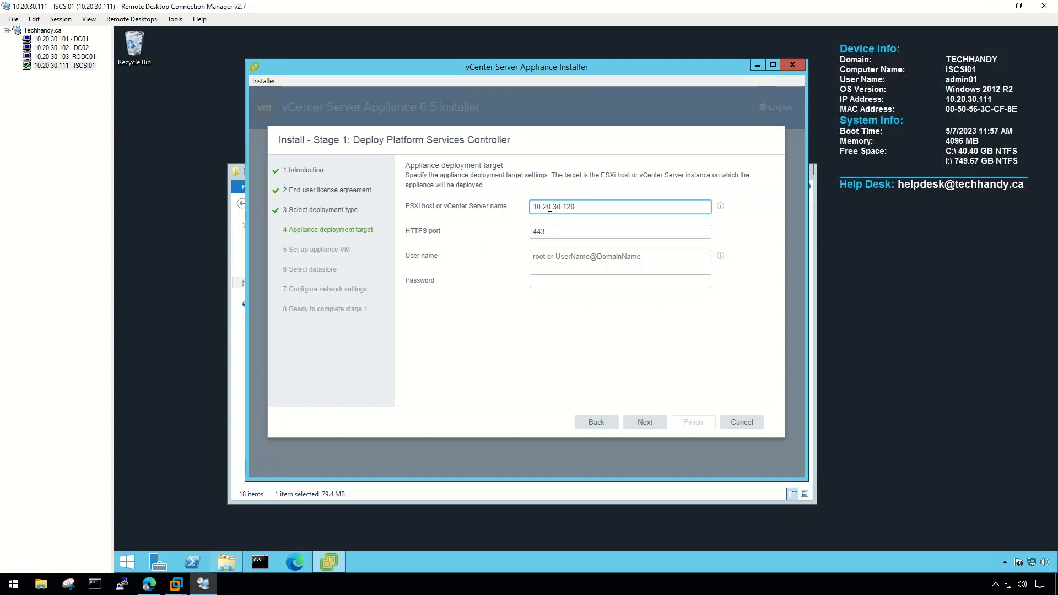
click(545, 257)
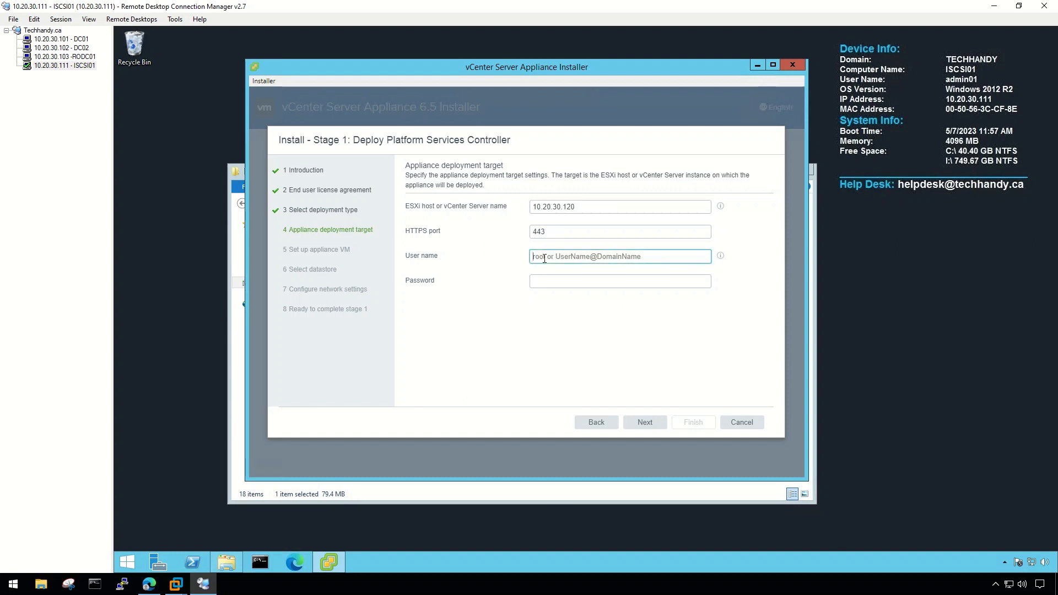
text(root)
key(Tab)
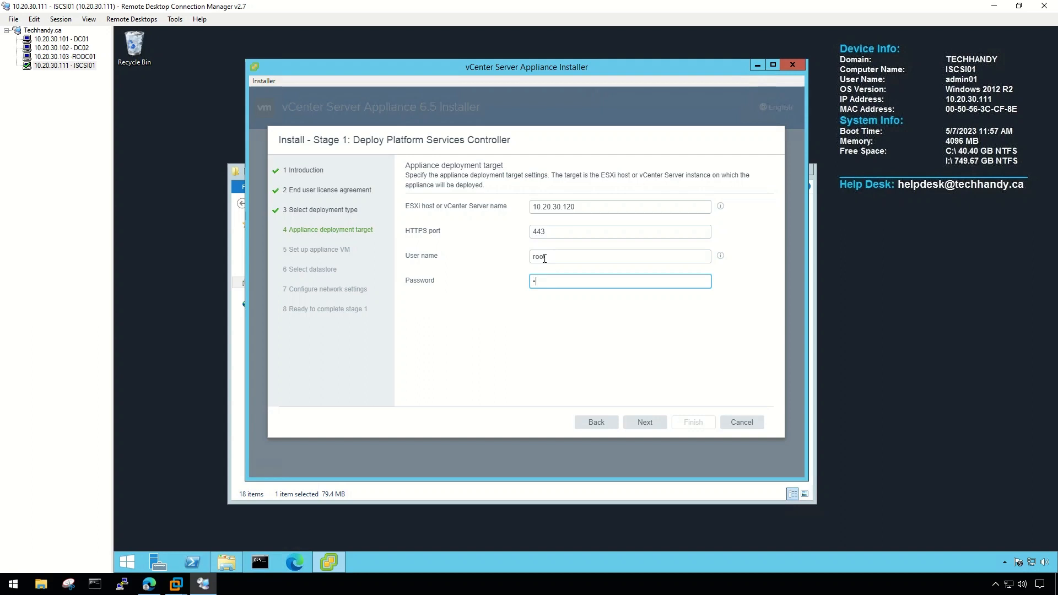
text(•••••••)
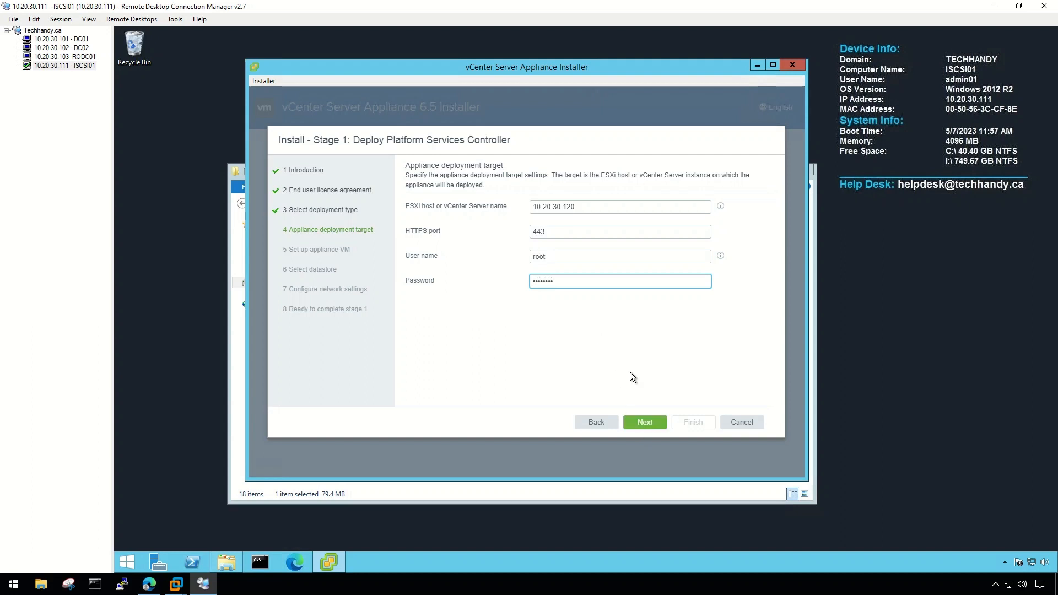
double_click(548, 286)
text(•)
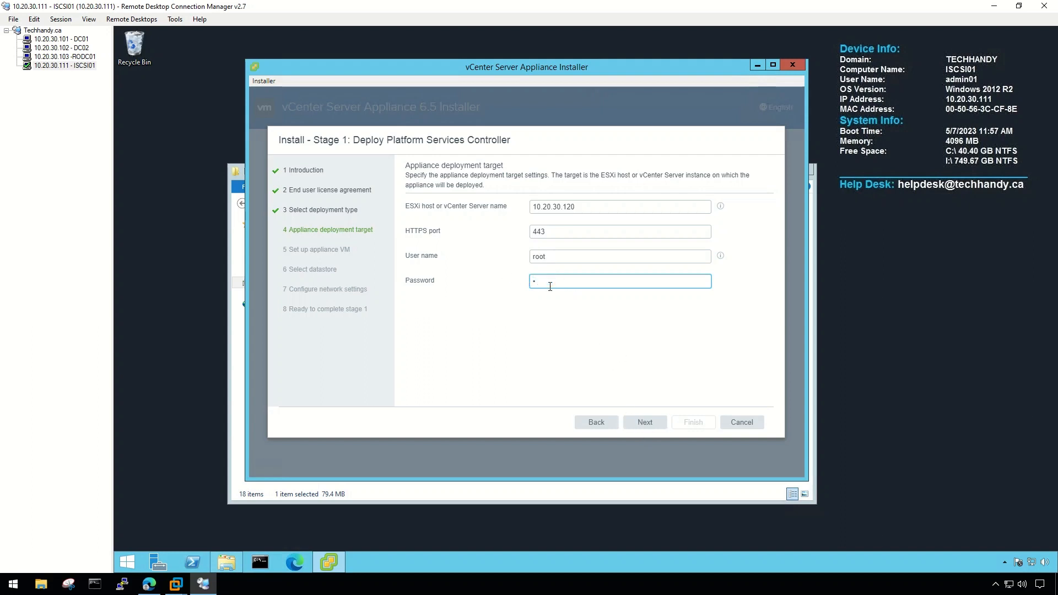
text(••••••)
click(646, 424)
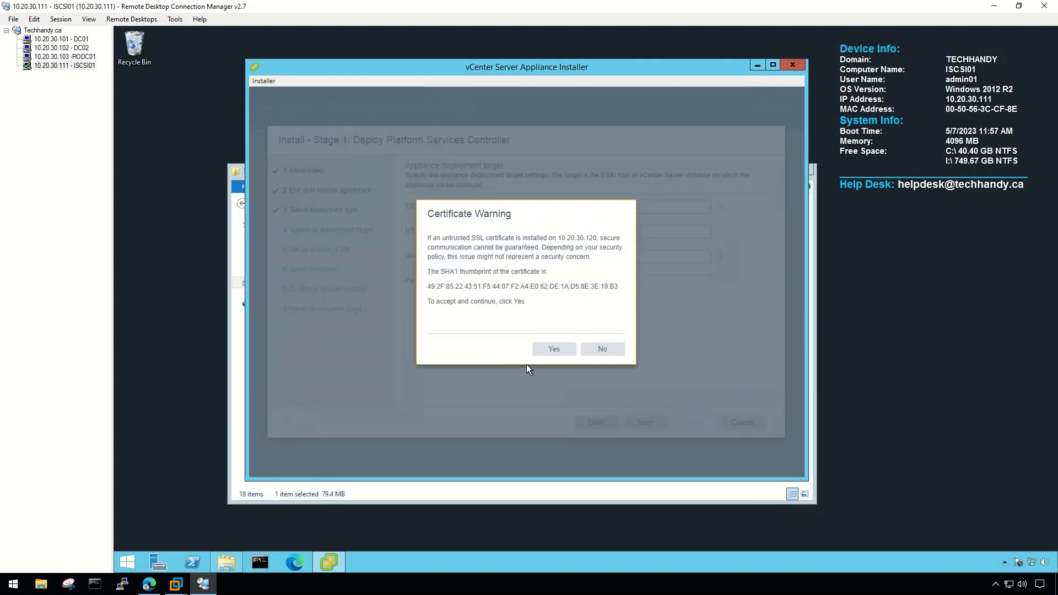
click(555, 348)
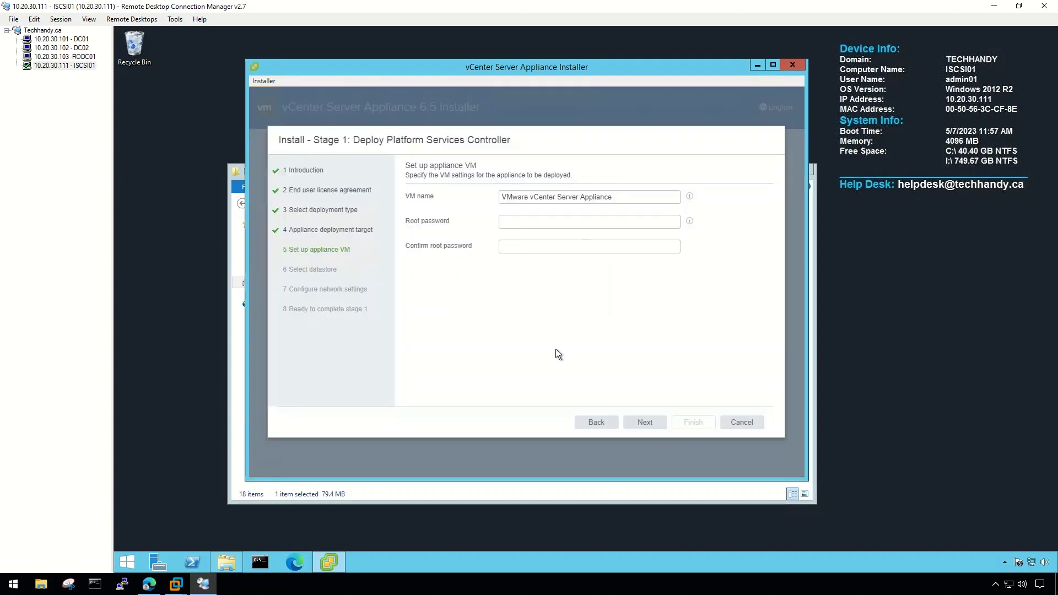
Name the appliance VM PSC01 and set and confirm its root password.
drag(604, 201, 461, 180)
text(PSC)
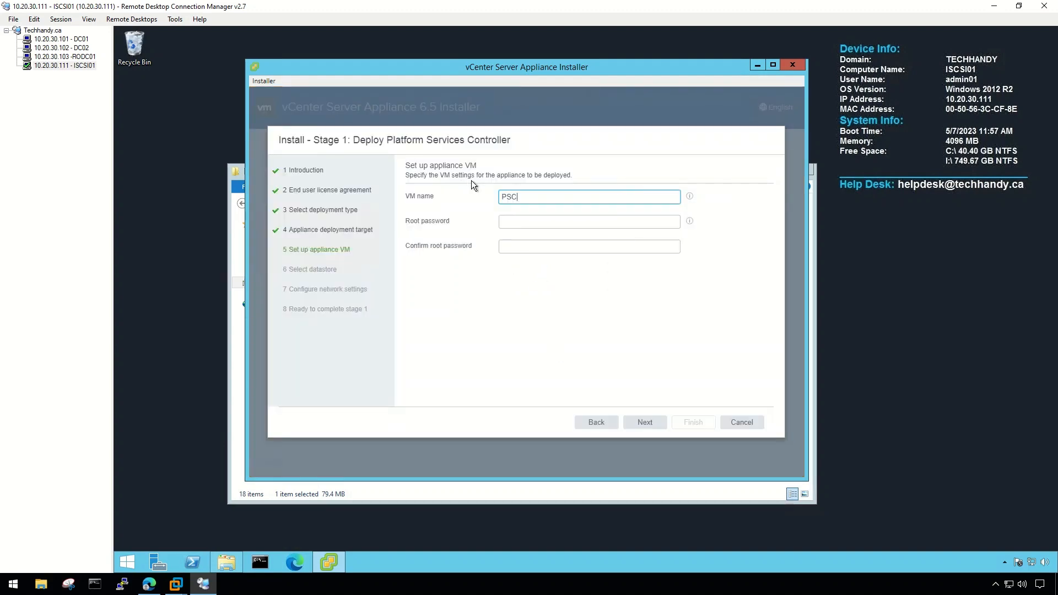
text(01)
click(513, 222)
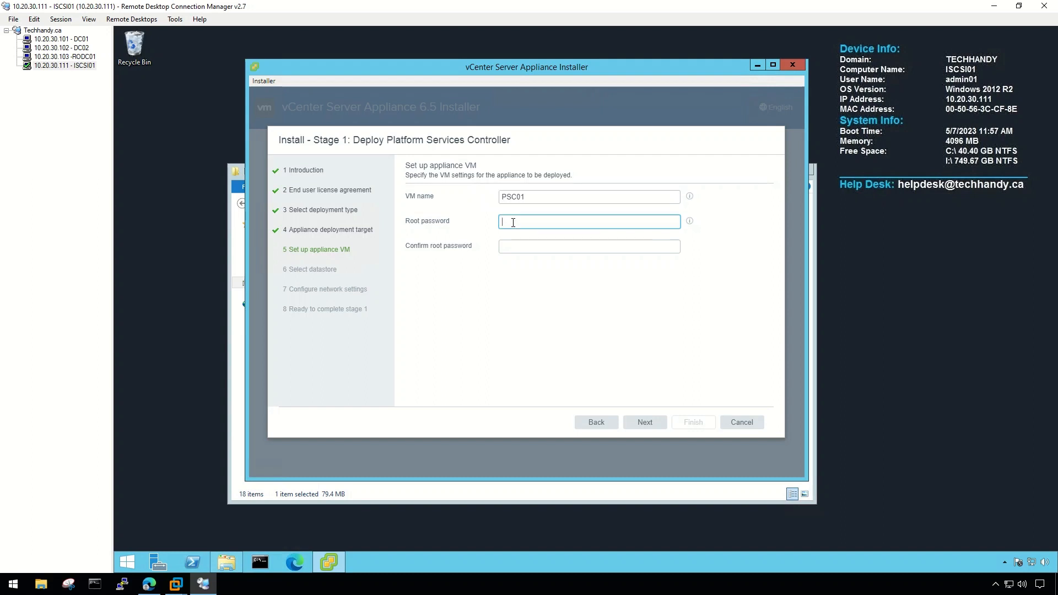
text(••••)
key(Tab)
text(••••)
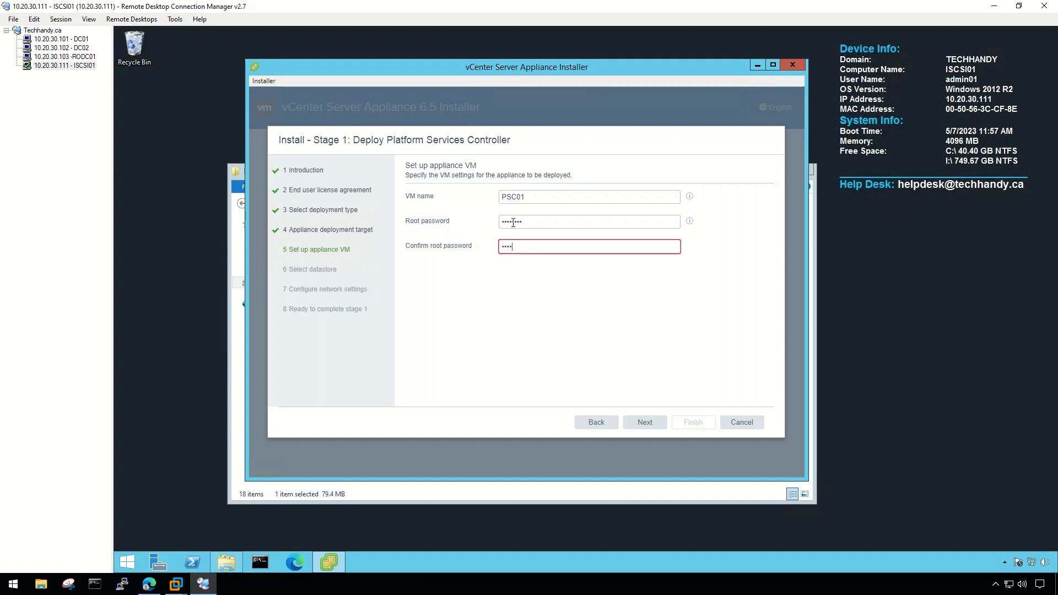
text(••)
click(644, 422)
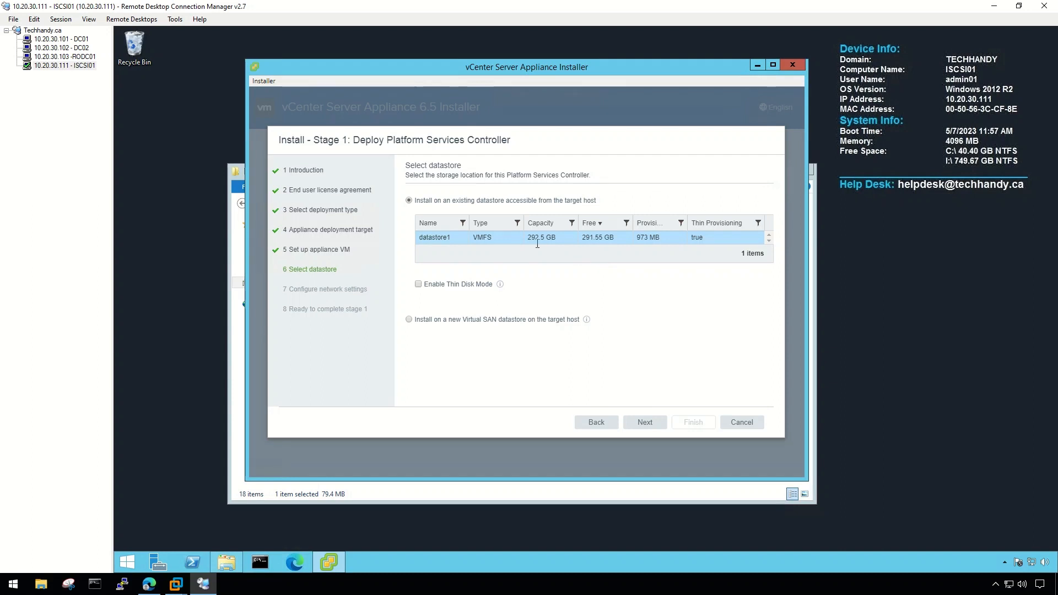
Enable thin disk mode on datastore1 for the appliance.
click(420, 285)
click(500, 284)
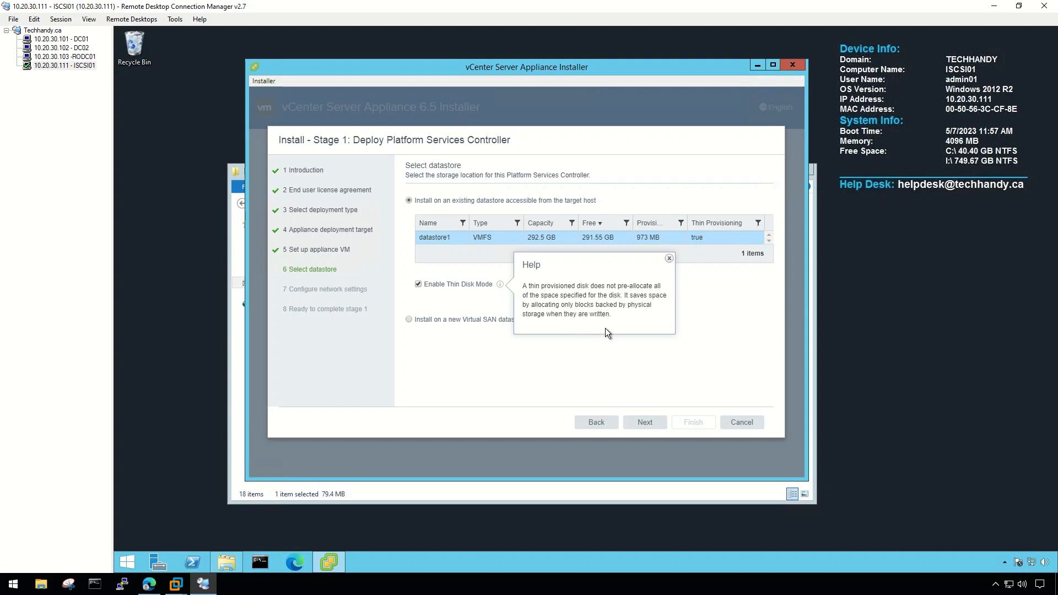
click(577, 366)
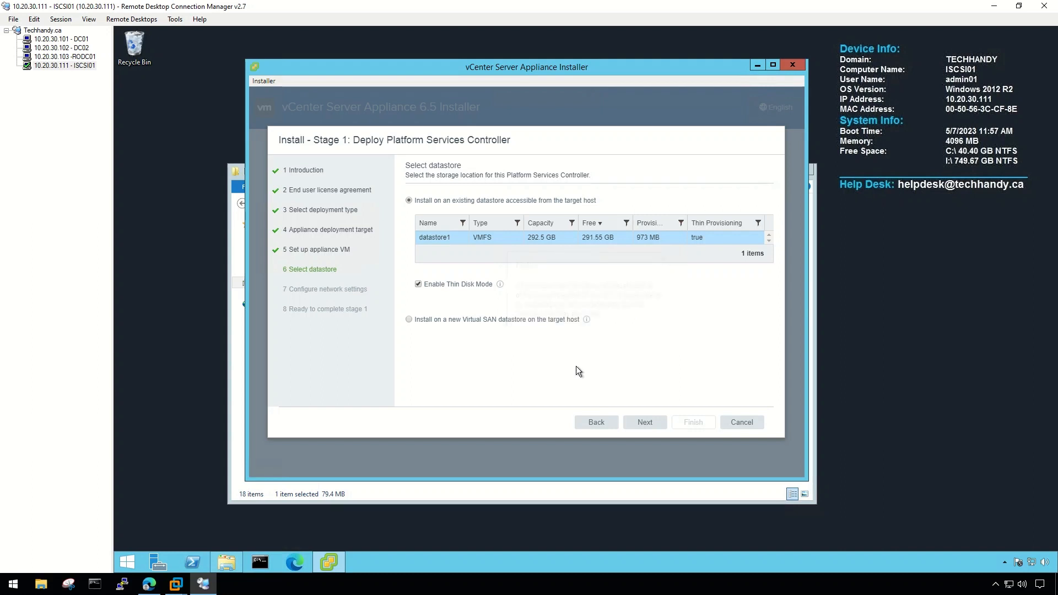
click(654, 428)
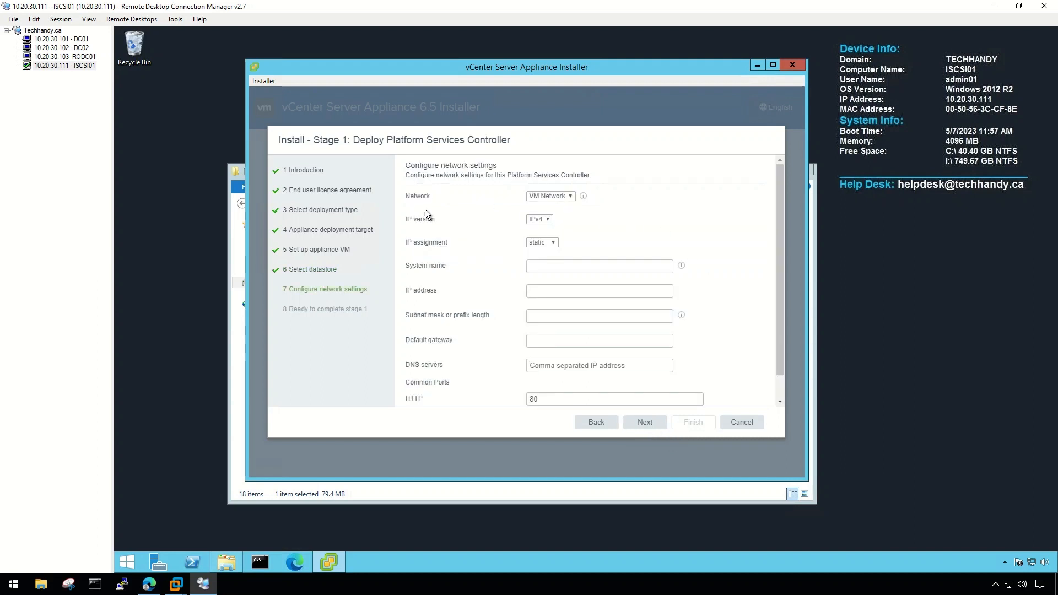
Enter system name psc01.techhandy.ca and IP 10.20.30.121, checking the PSC01 DNS record on DC01.
click(567, 196)
click(554, 266)
text(p)
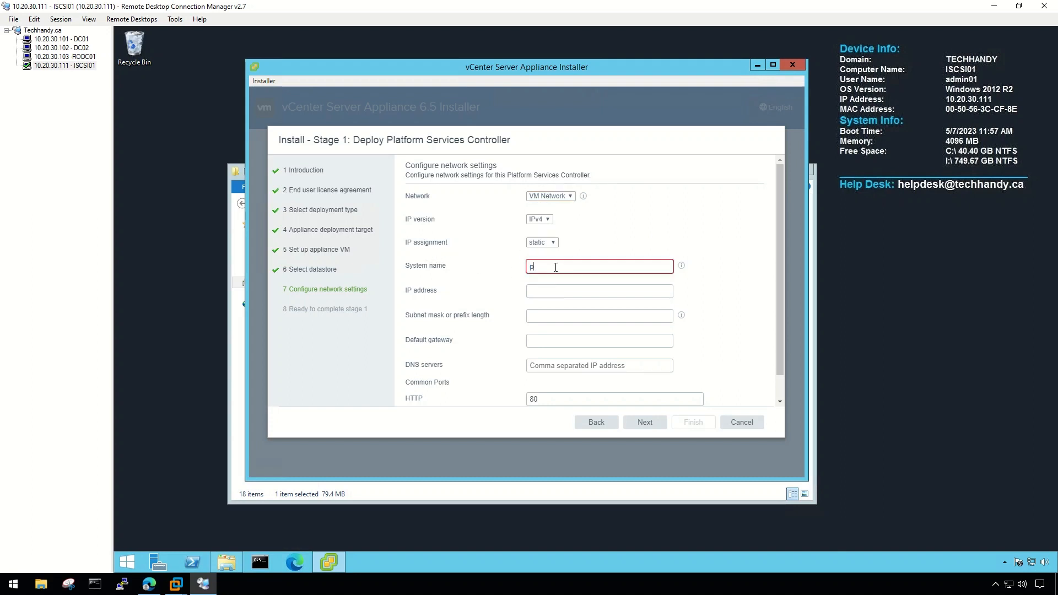
text(sc01.techhandy.ca)
click(78, 39)
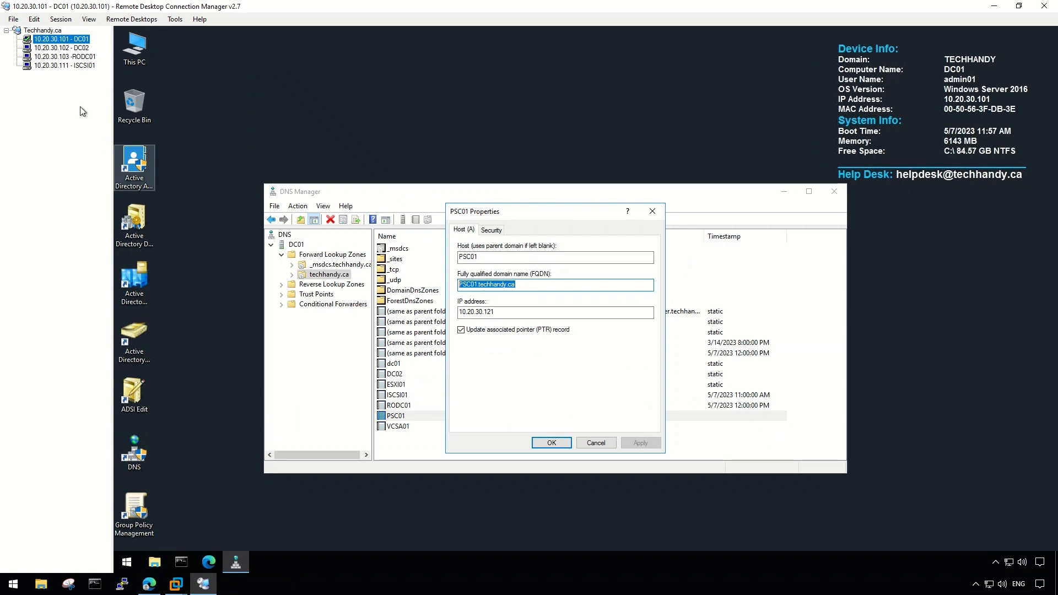
click(66, 65)
click(563, 292)
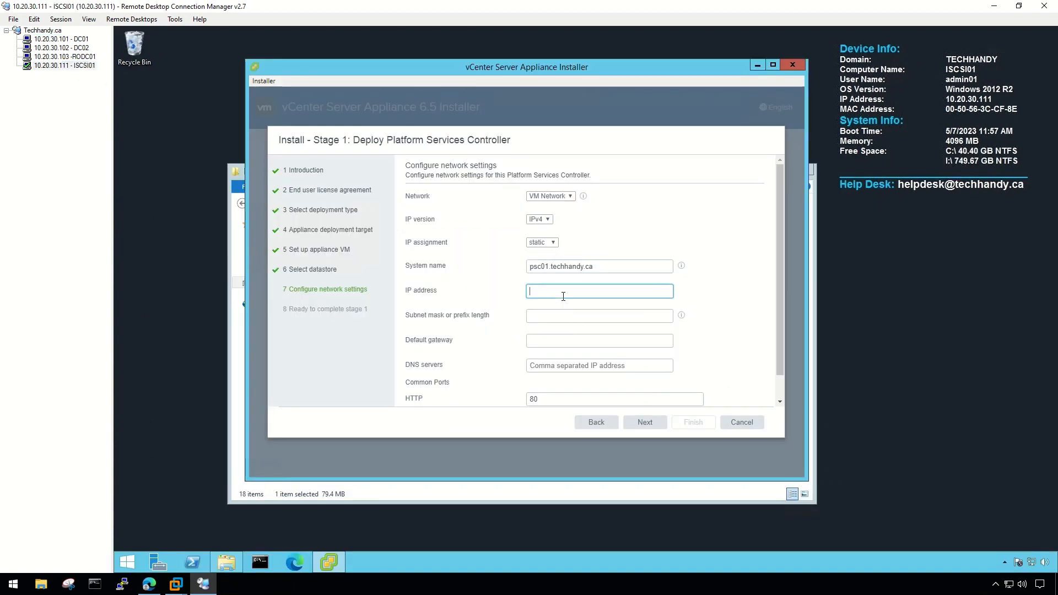
text(10.20.30.121)
click(50, 40)
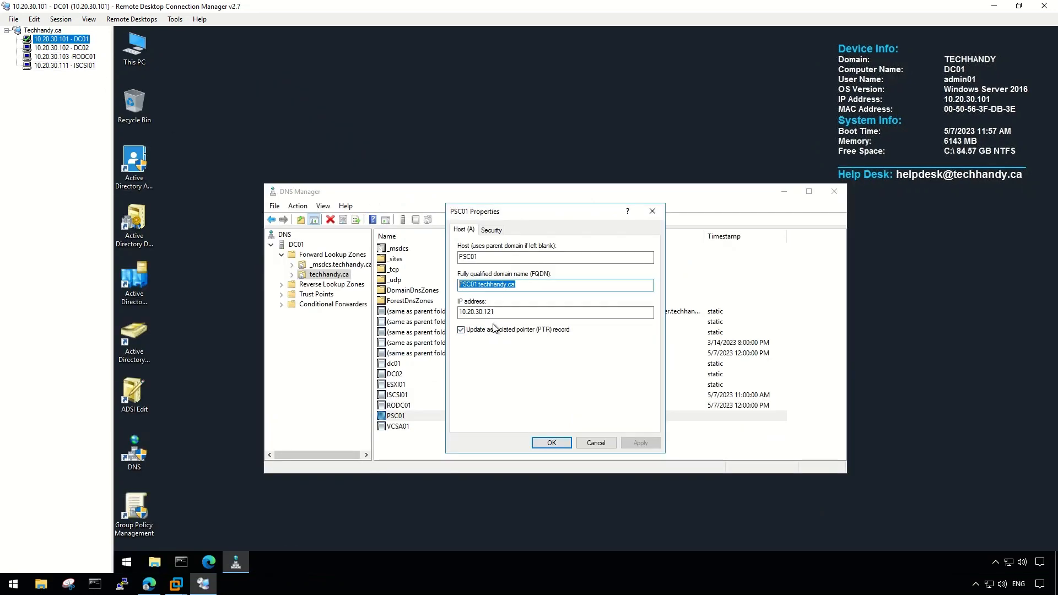
click(65, 65)
Set mask 255.255.255.0, gateway 10.20.30.1 and DNS servers 10.20.30.101,10.20.30.102, then continue.
click(560, 312)
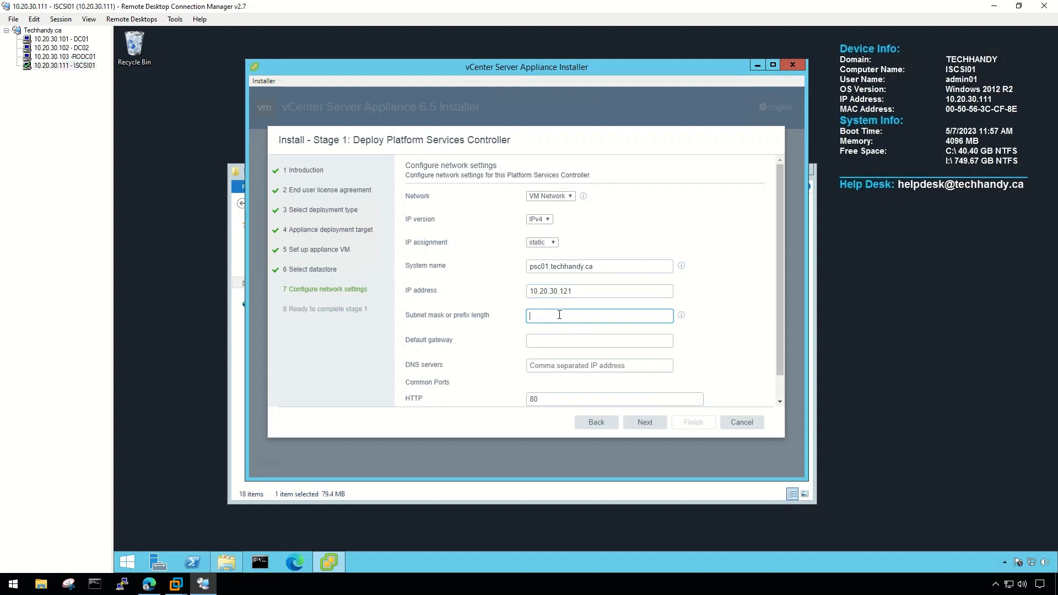
text(255.255.255.0)
click(558, 340)
text(10.20.30.1)
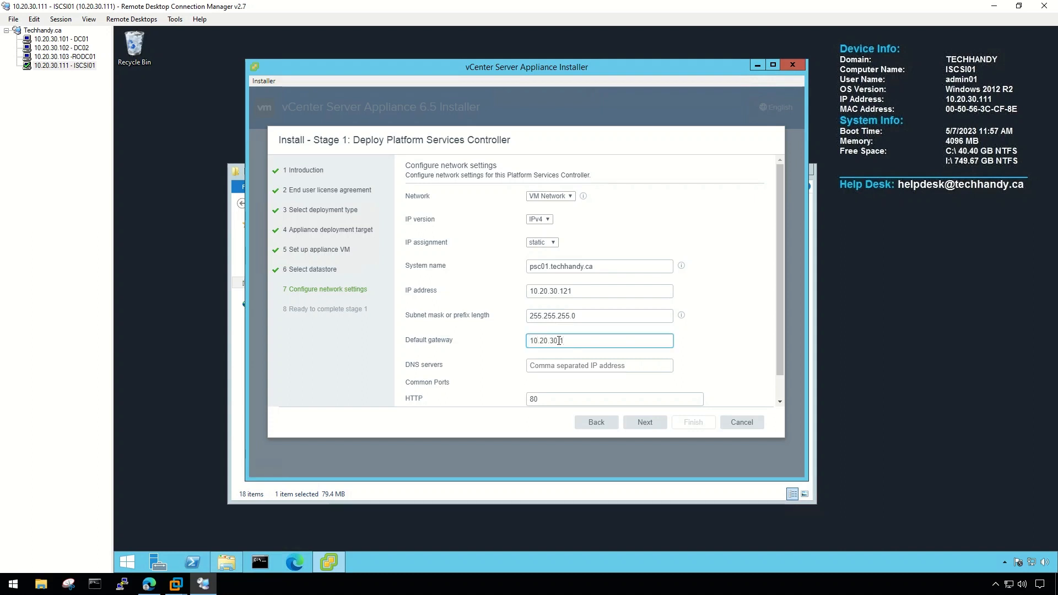
scroll(552, 341, down, 1)
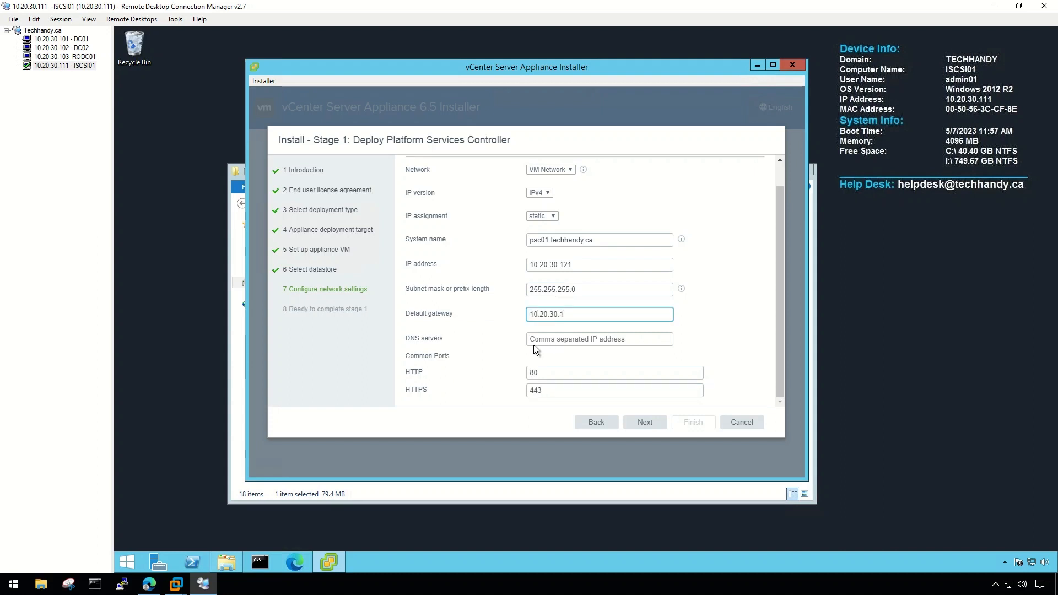
click(562, 342)
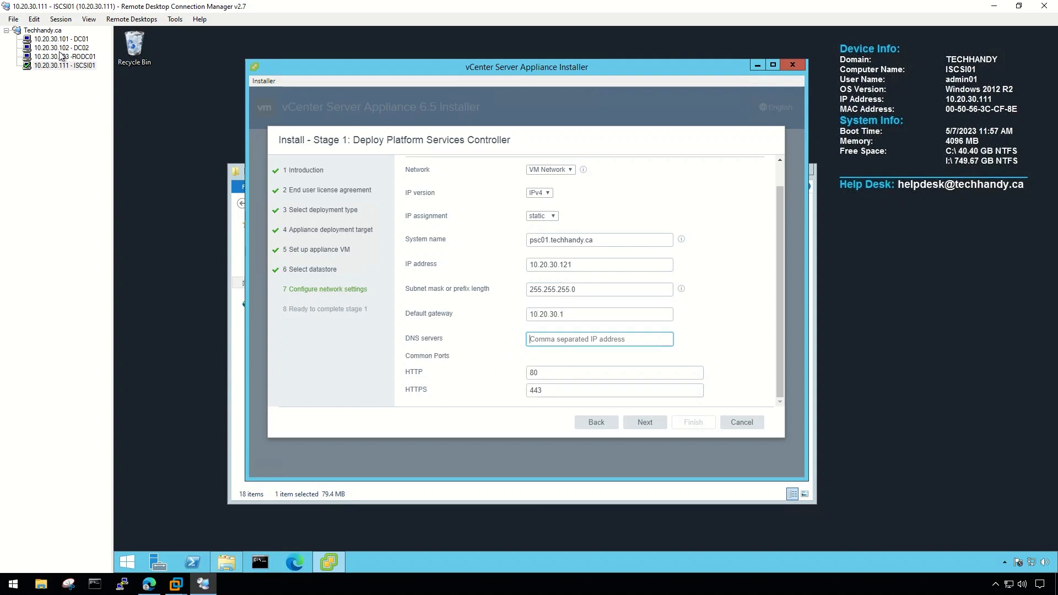
text(10.2)
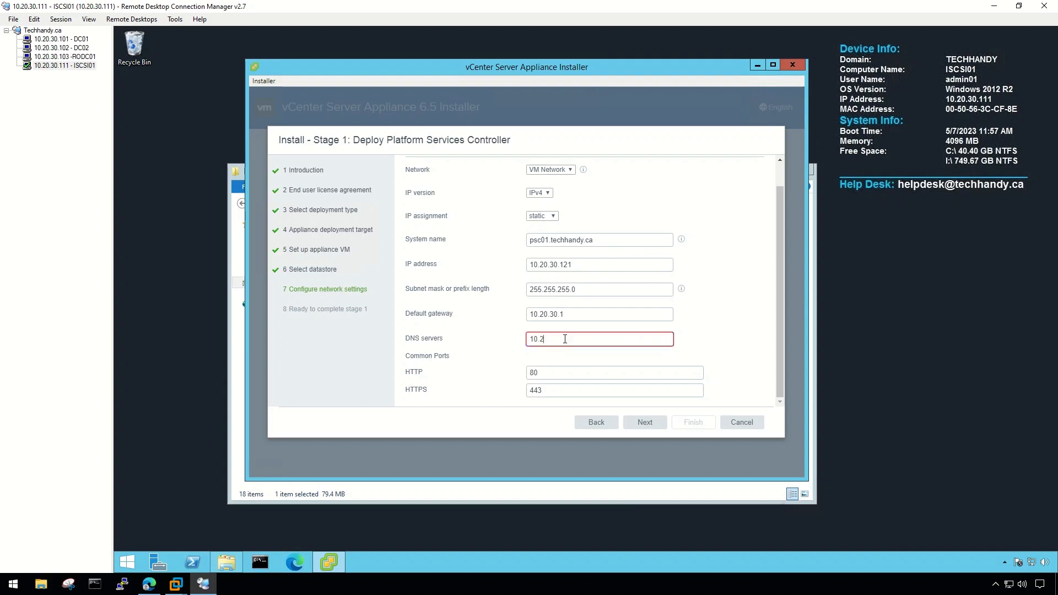
text(0.30.101)
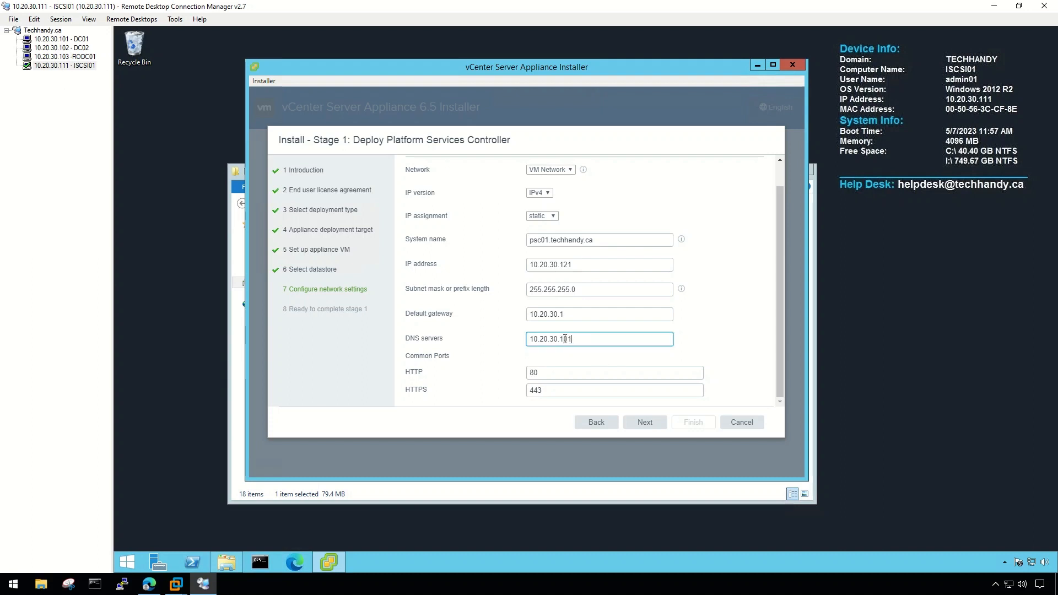
text(,10.20.30.102)
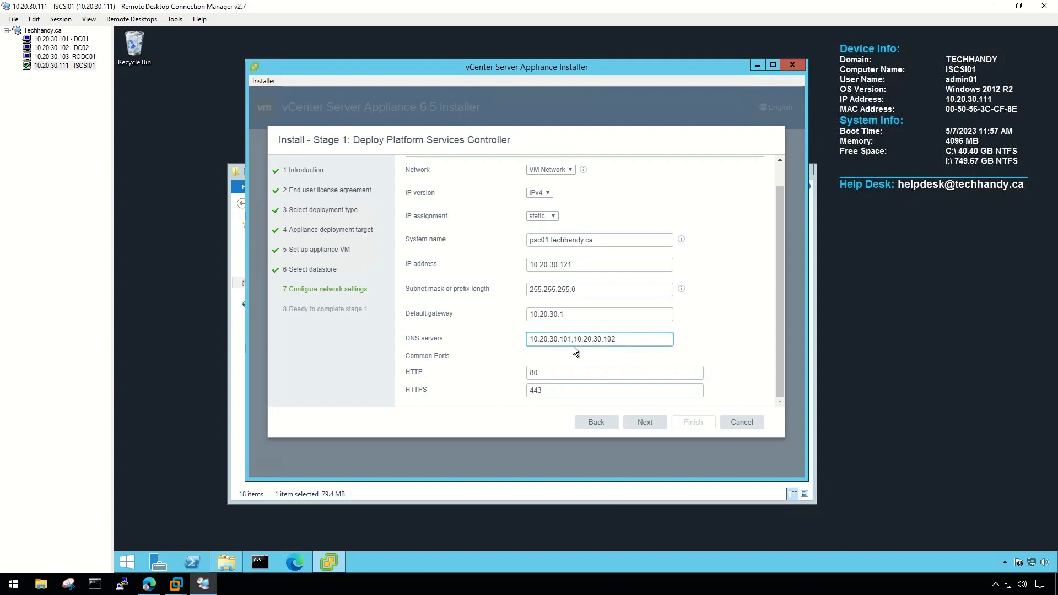
click(655, 427)
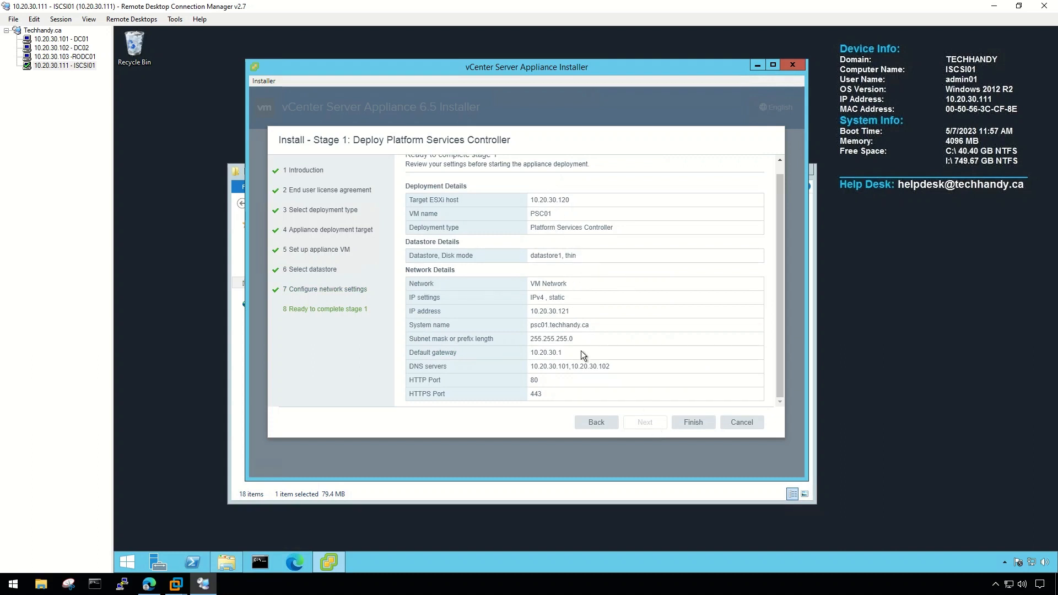
Finish the Ready to complete page to start deploying the PSC appliance to the ESXi host.
click(698, 424)
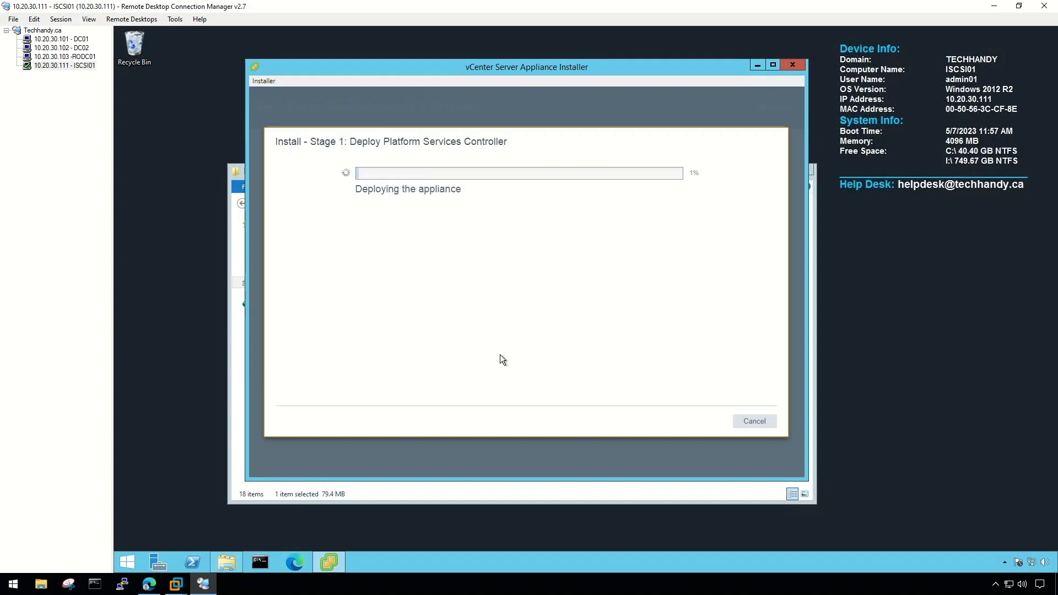
Switch to the Edge browser showing the vCenter external PSC deployment guide.
click(148, 583)
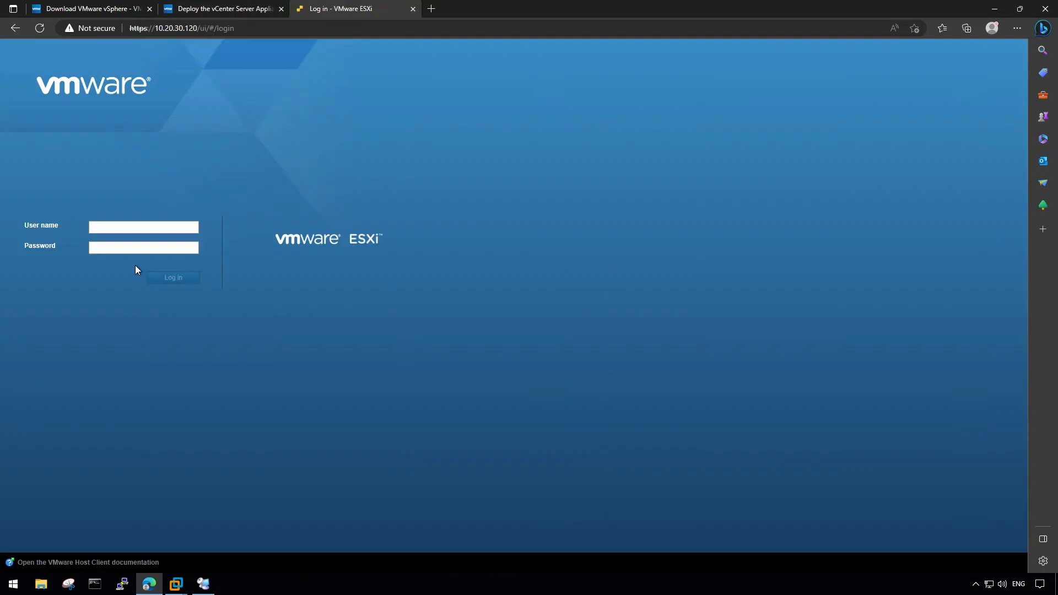
Log in to the ESXi Host Client as root and select the PSC01 virtual machine.
click(123, 230)
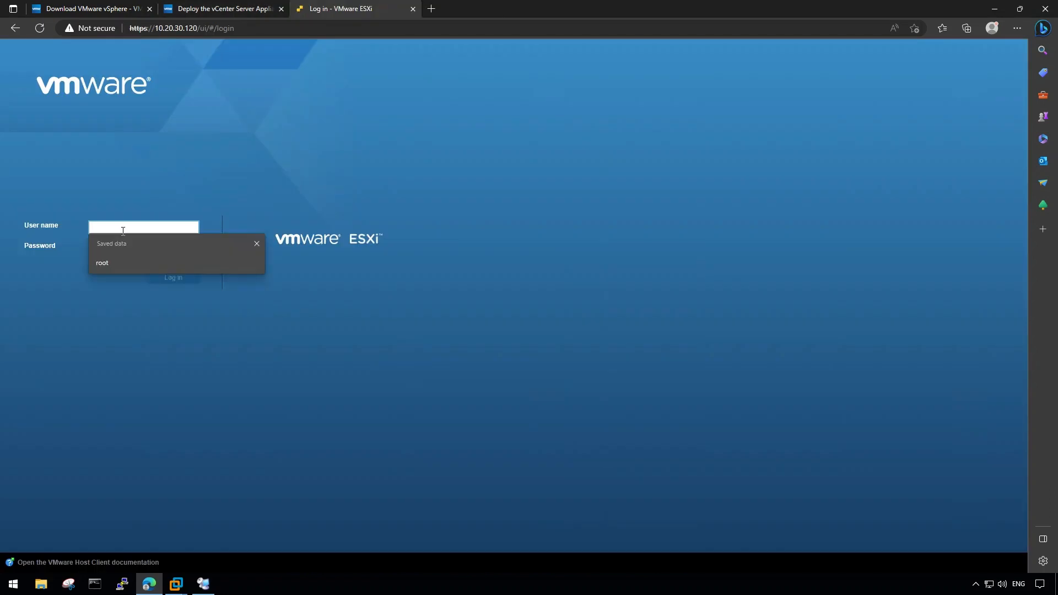
text(rooty)
key(BackSpace)
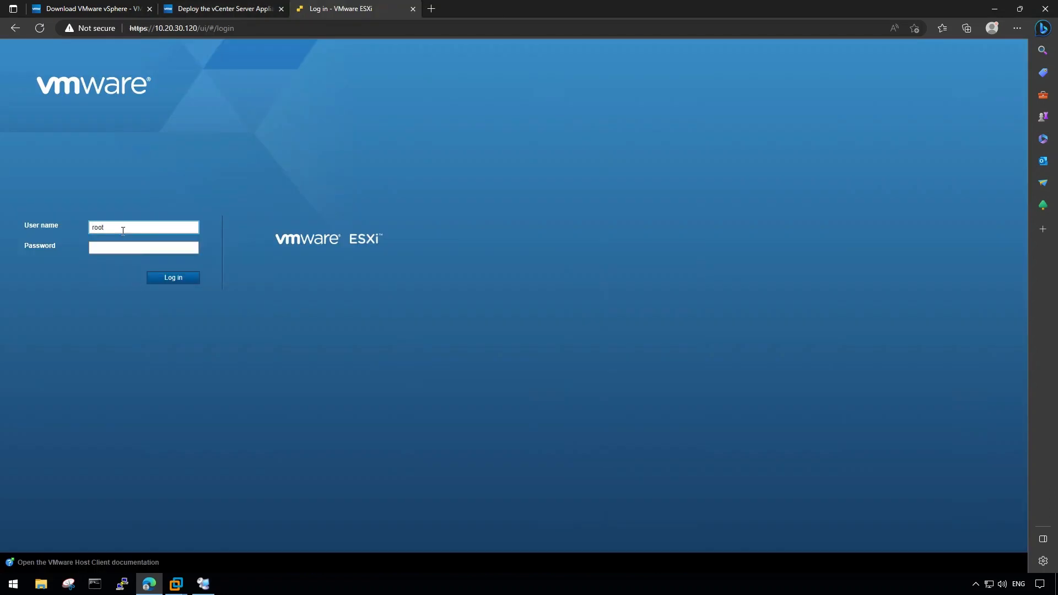
key(Tab)
text(V•••)
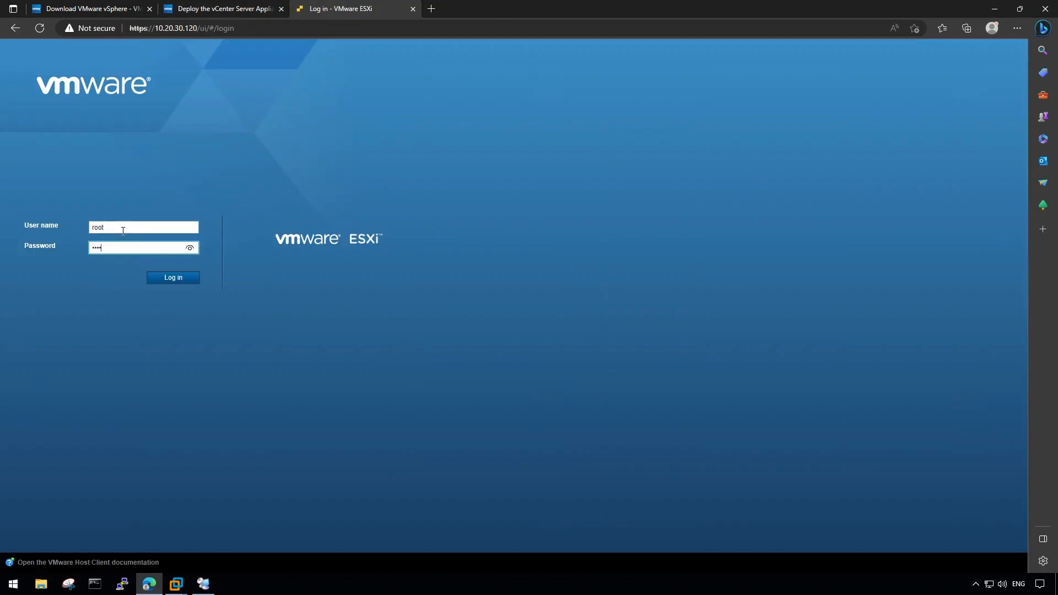
text(•••)
key(Return)
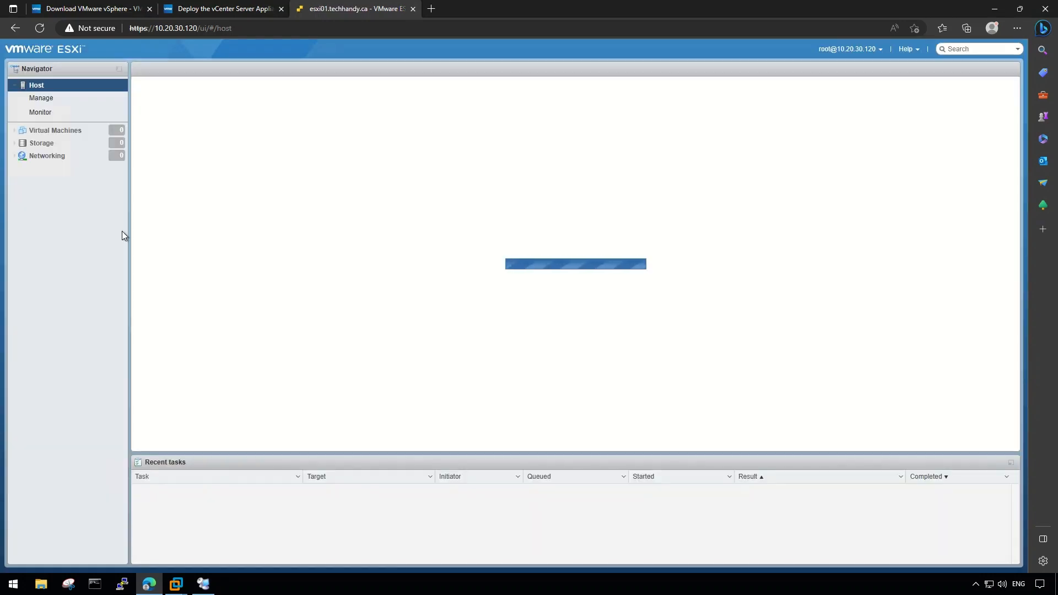
click(55, 132)
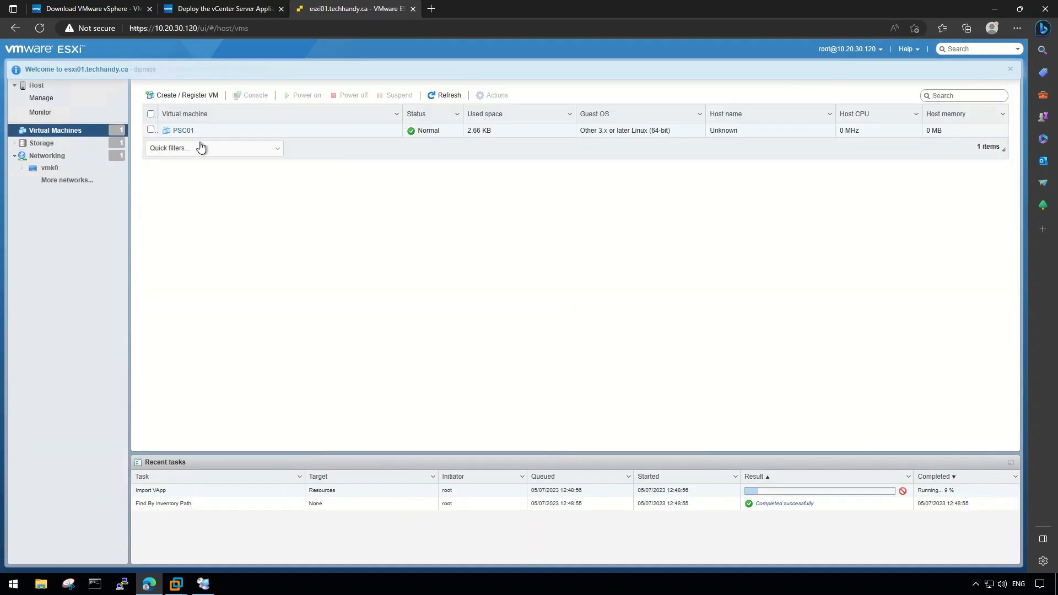
click(177, 132)
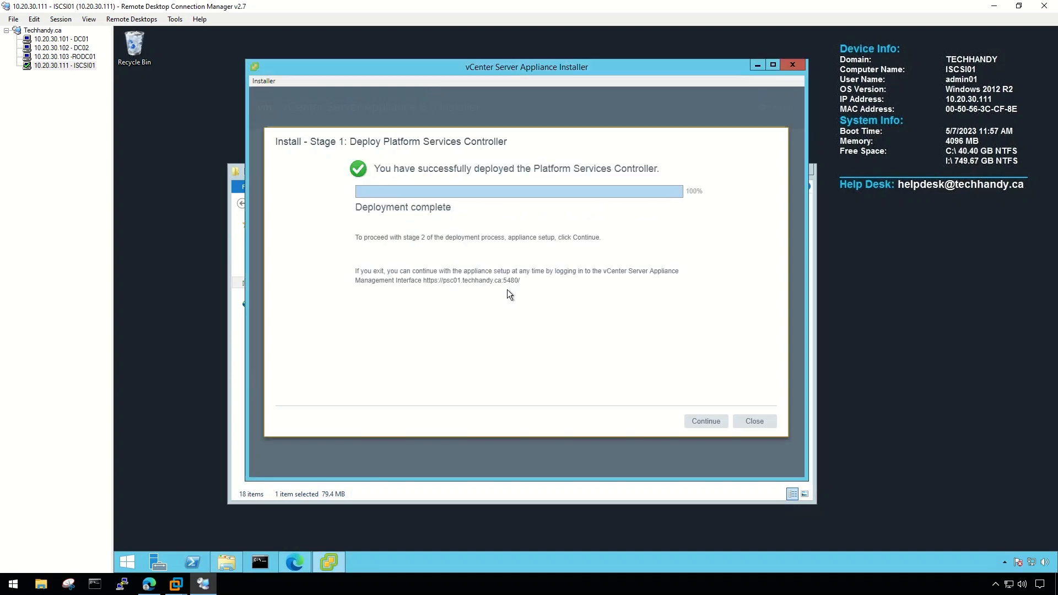
Continue from the completed Stage 1 and pass the Stage 2 Introduction page.
click(703, 422)
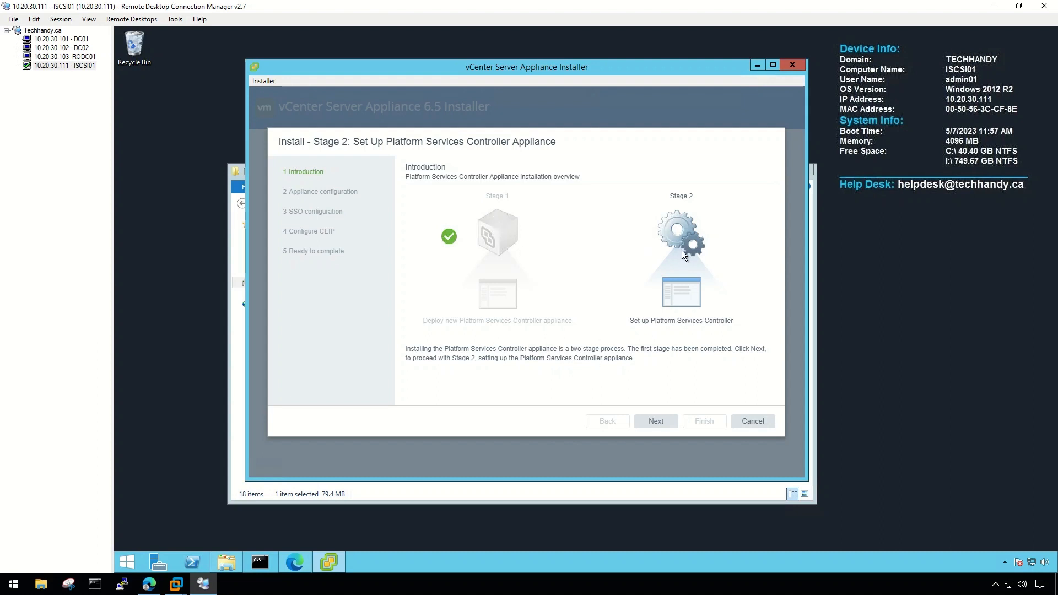
click(661, 425)
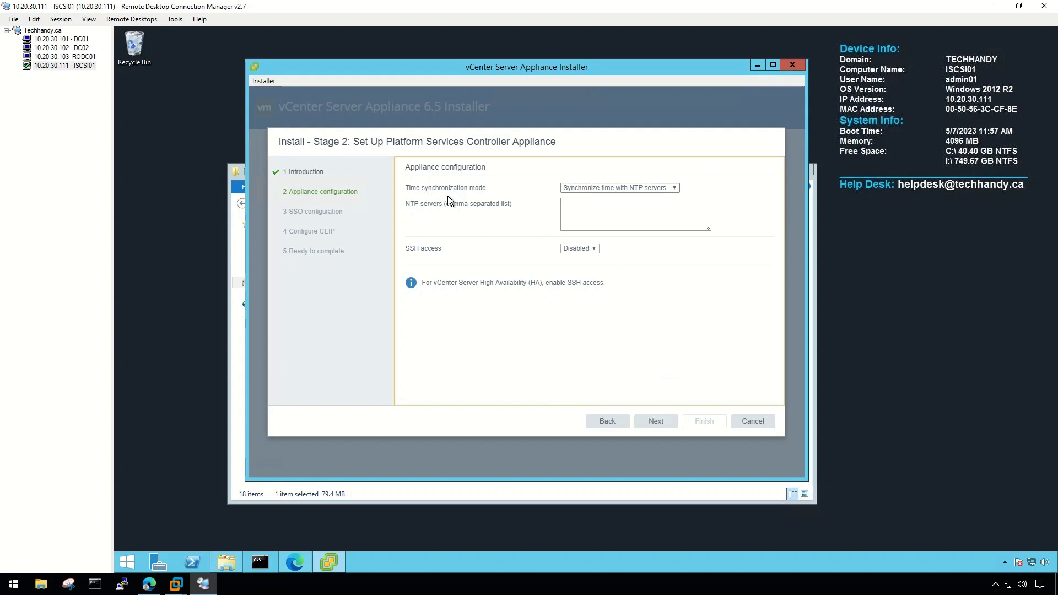
Set time synchronization to 'Synchronize time with the ESXi host' and SSH access to Enabled.
click(664, 188)
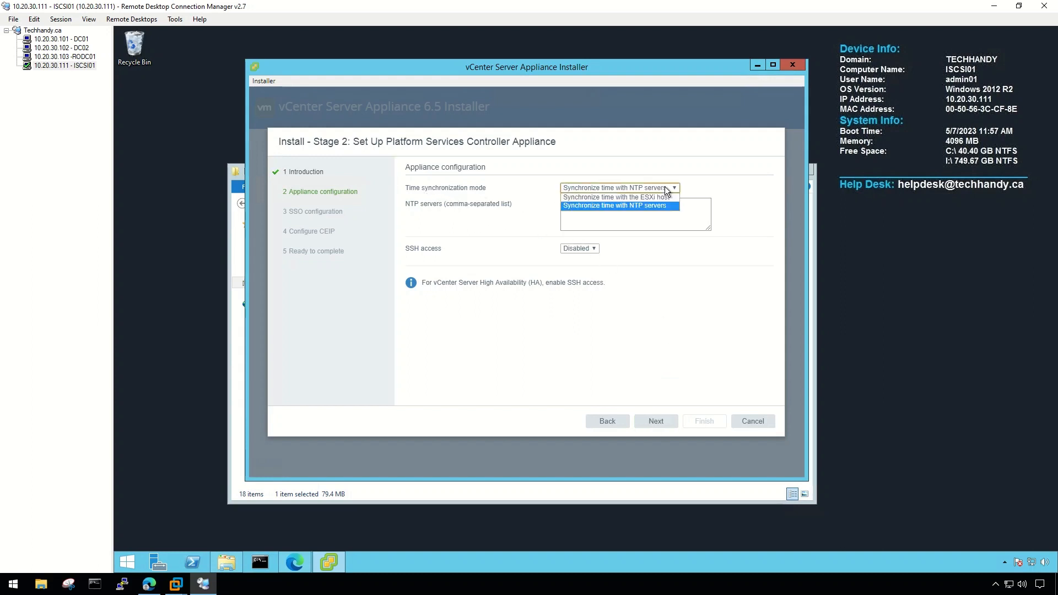
click(614, 197)
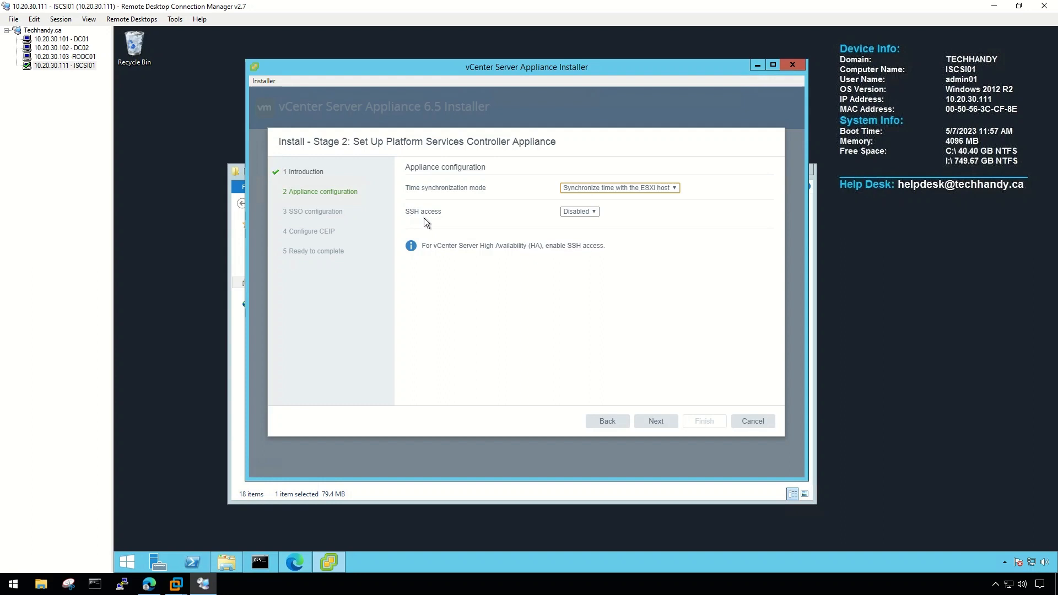
click(594, 214)
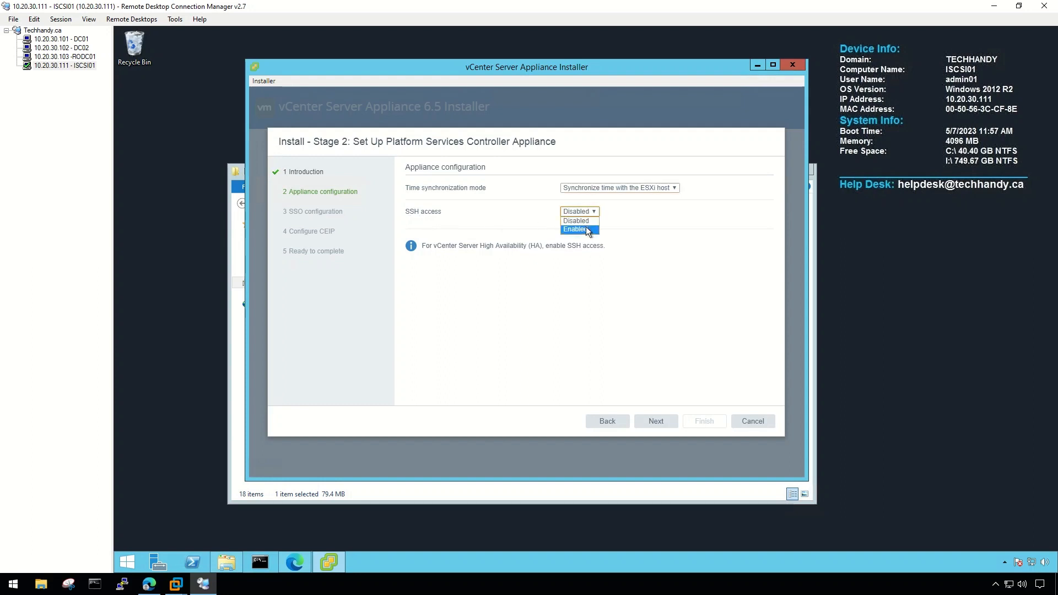
click(586, 229)
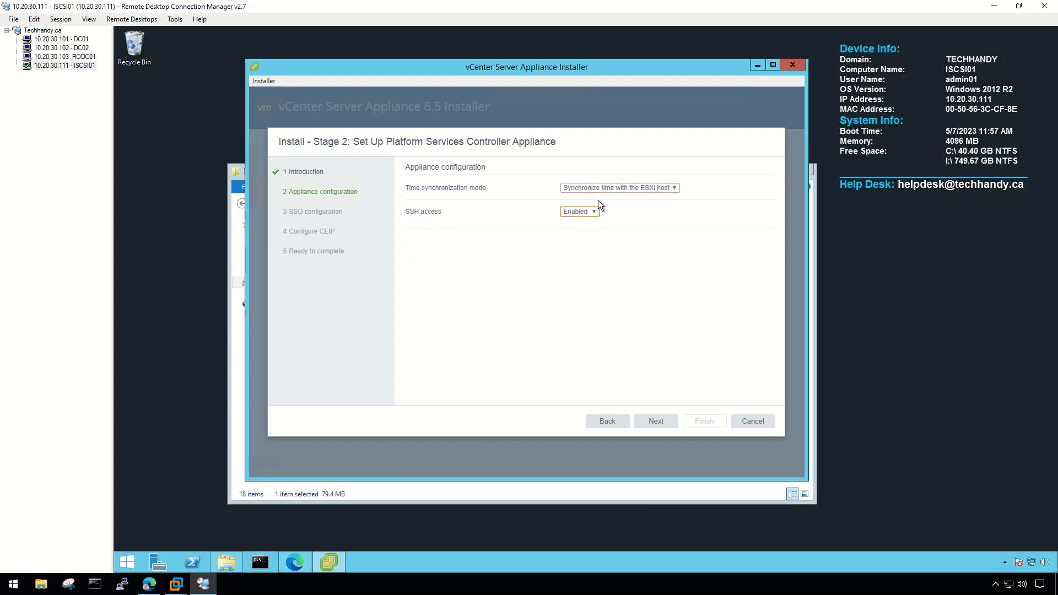
click(663, 423)
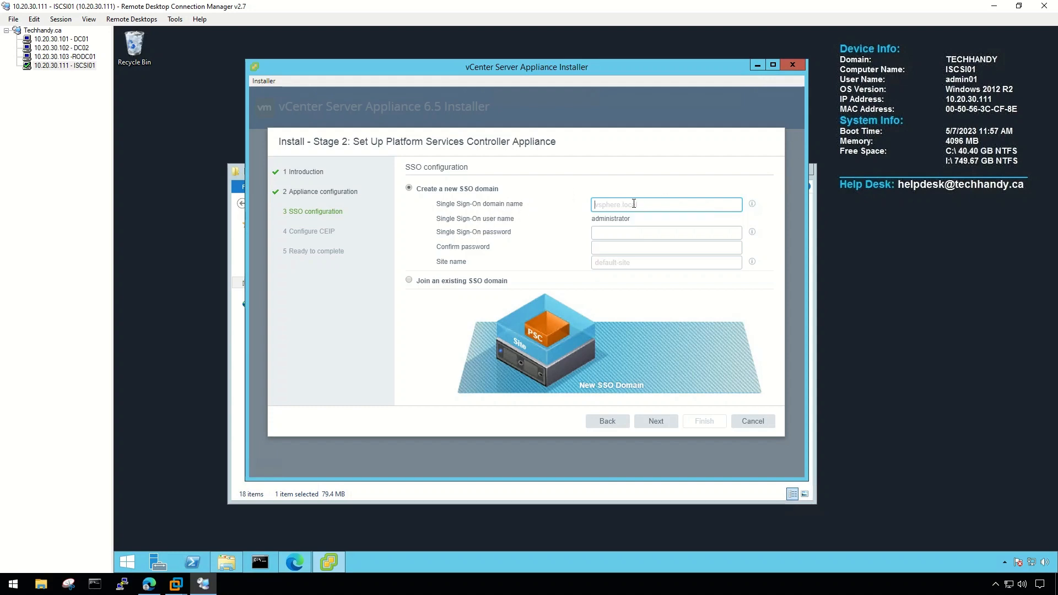
Create SSO domain vsphere.local with a confirmed administrator password and site name Toronto-Site.
text(vsphere.local)
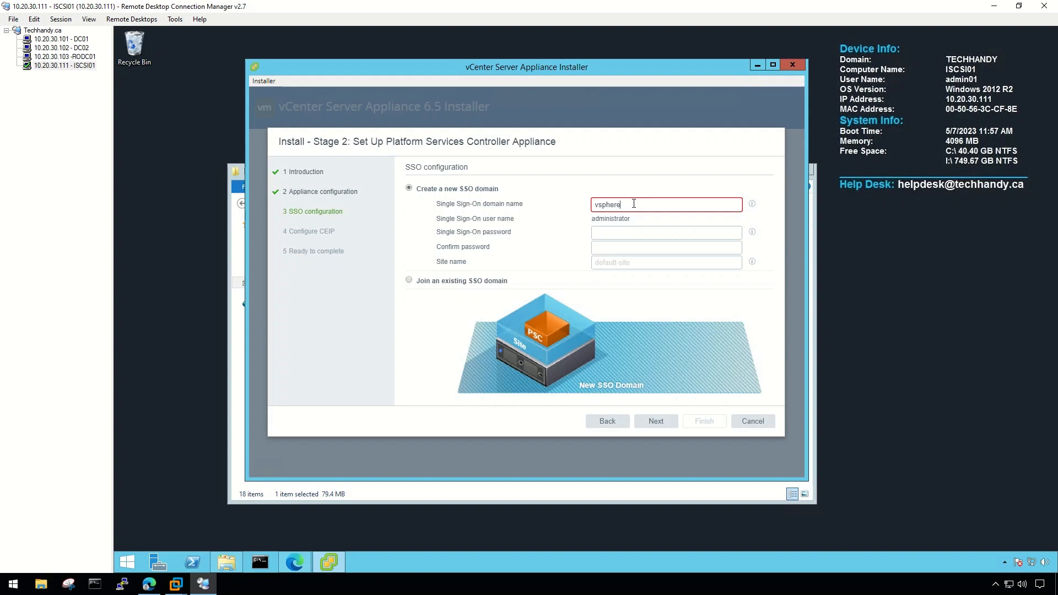
click(607, 234)
text(••••••••)
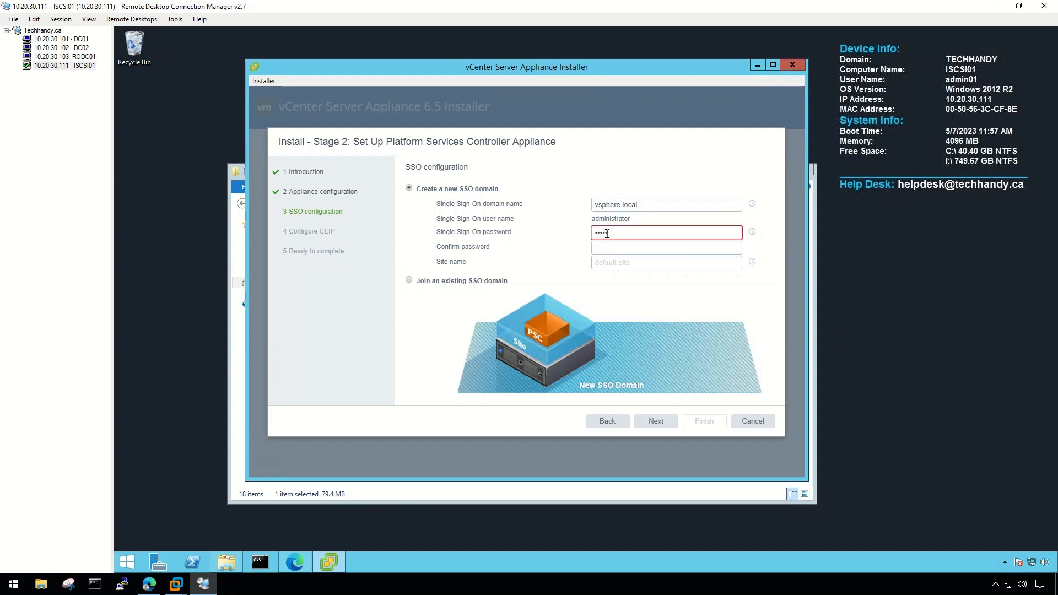
click(607, 247)
text(••••••)
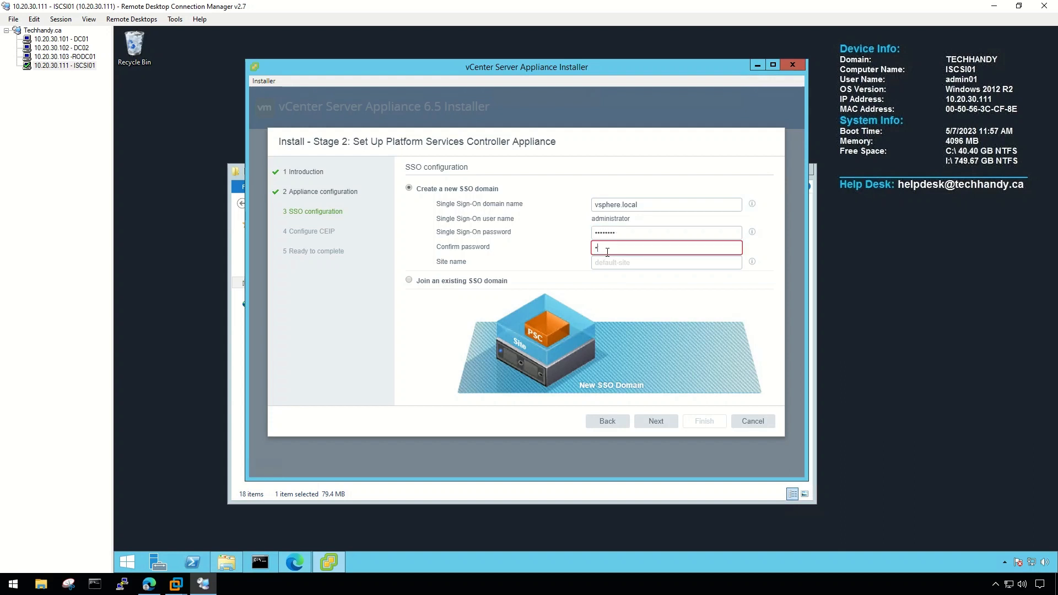
text(••)
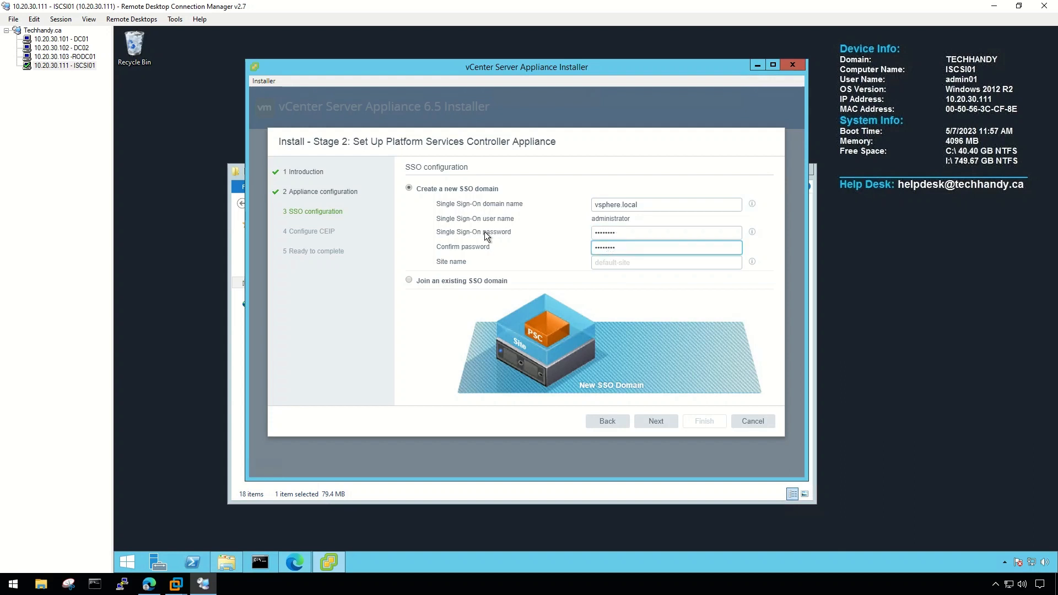
click(603, 263)
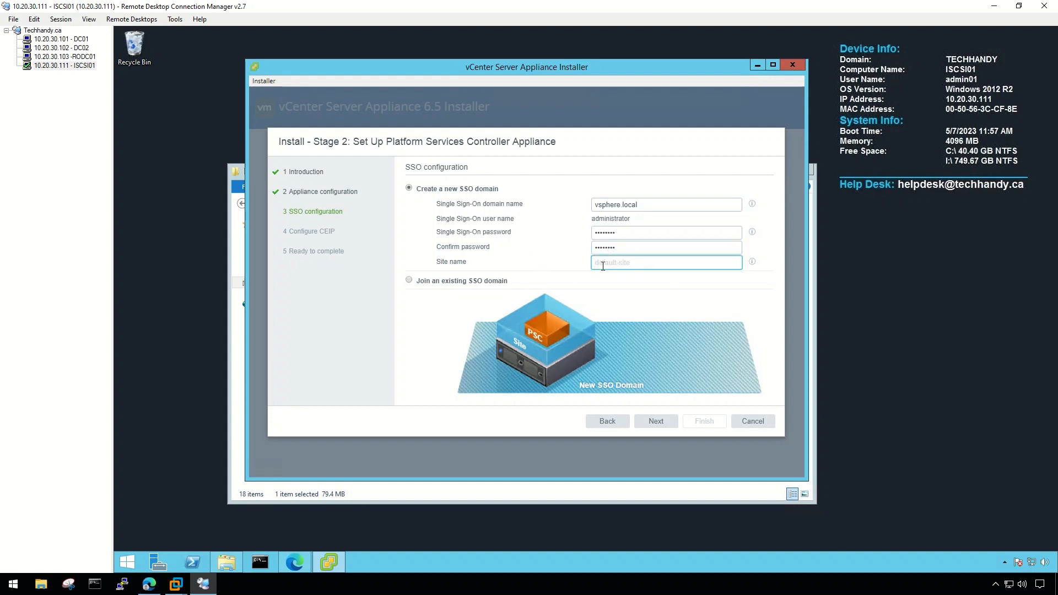
text(Toronto-Site)
click(659, 422)
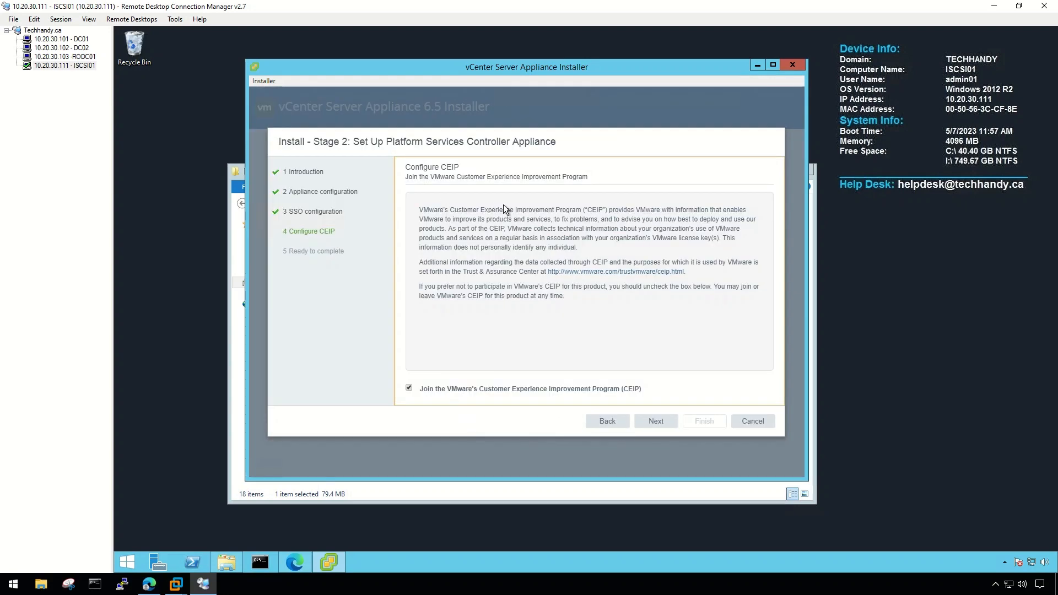
Uncheck the CEIP option, review the Stage 2 summary, and finish the wizard.
click(415, 388)
click(658, 419)
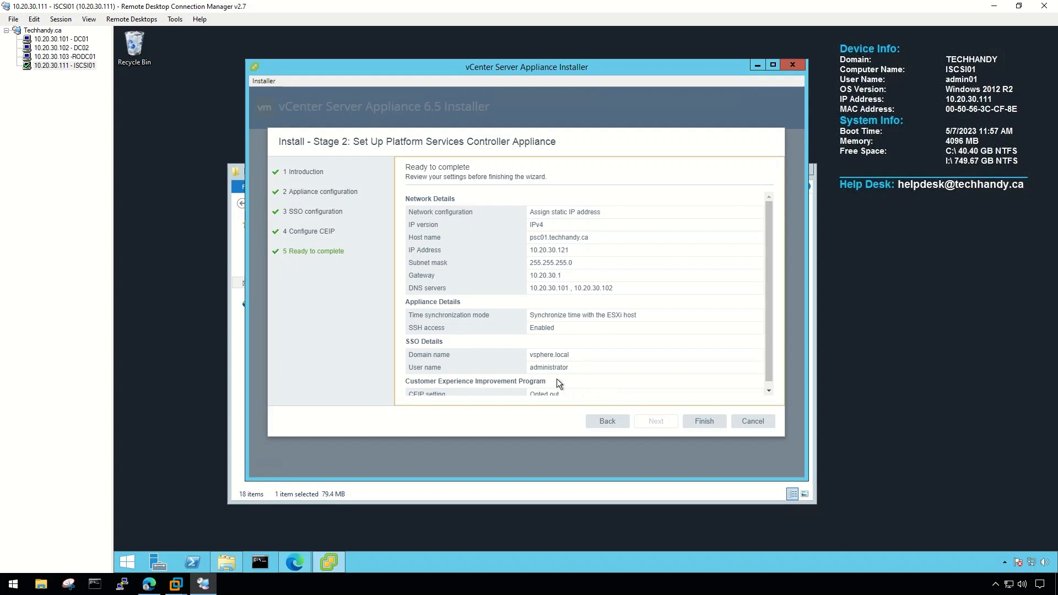
scroll(570, 392, down, 1)
click(703, 418)
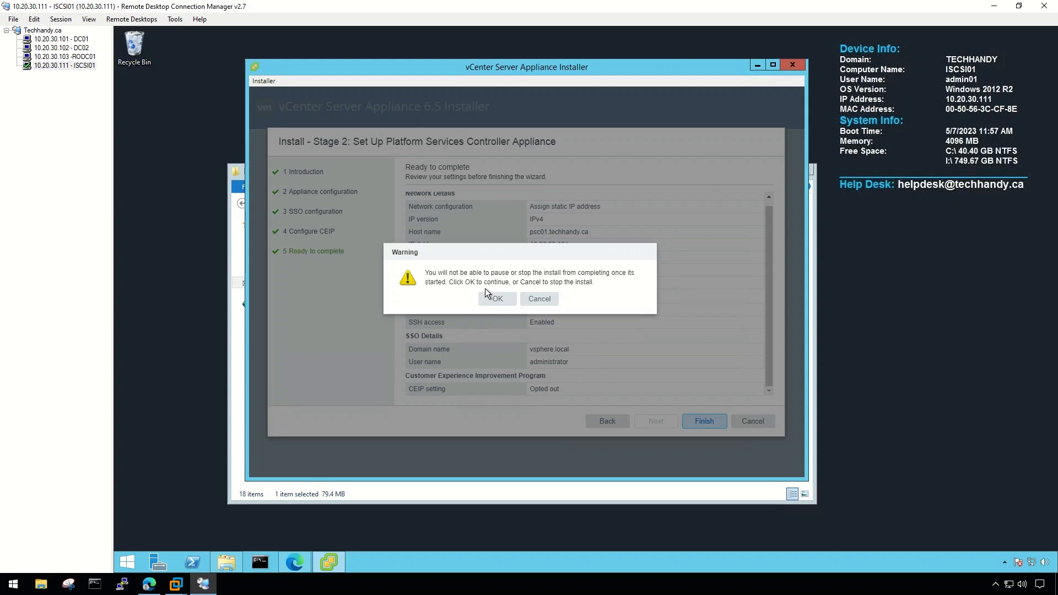
Accept the no-pause warning, then open the Appliance Getting Started Page after setup reaches 100%.
click(494, 299)
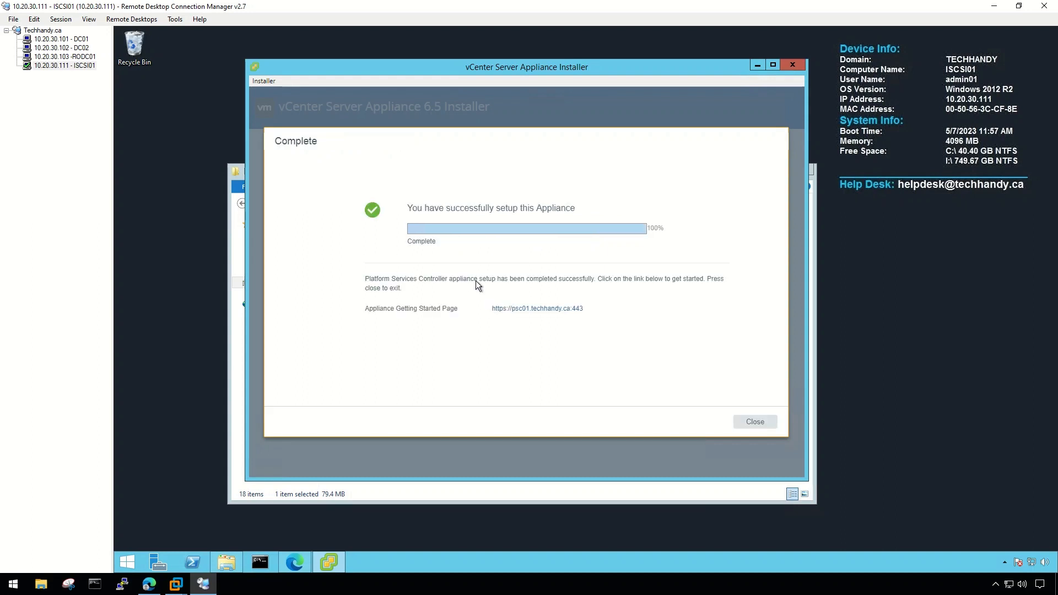
click(533, 309)
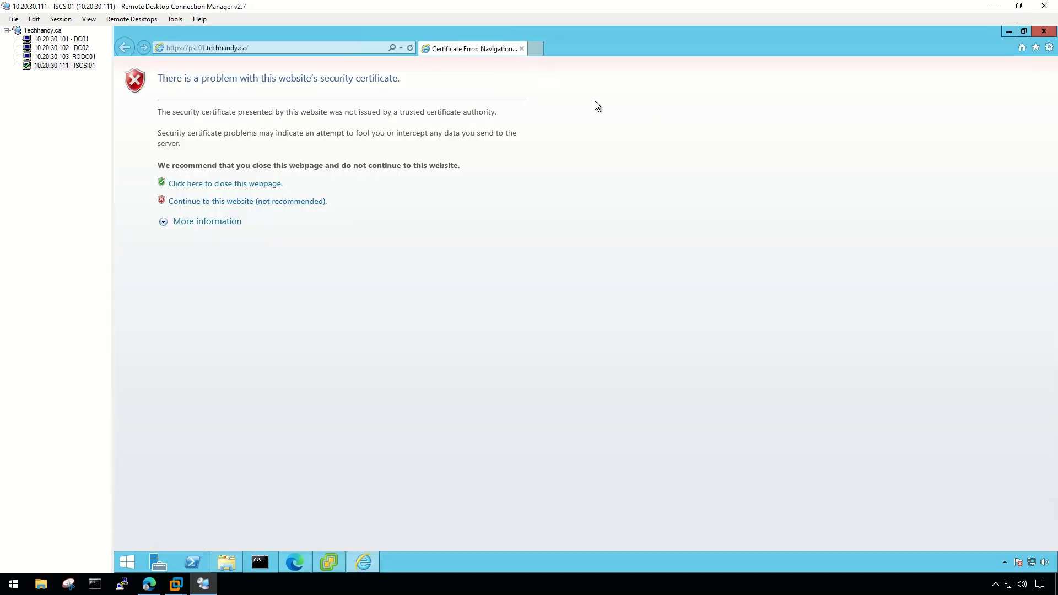
click(278, 202)
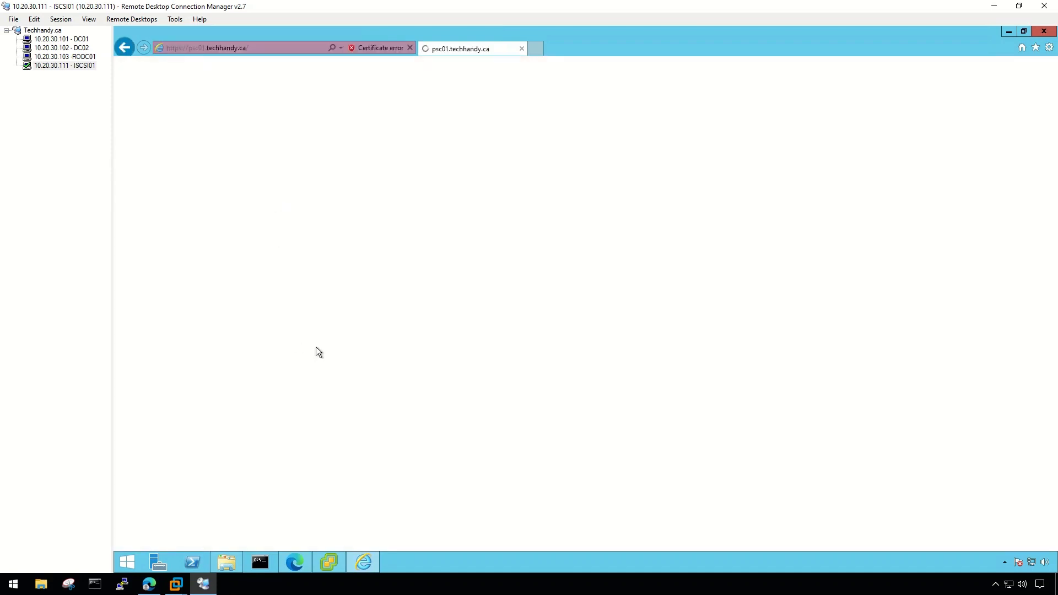
click(190, 144)
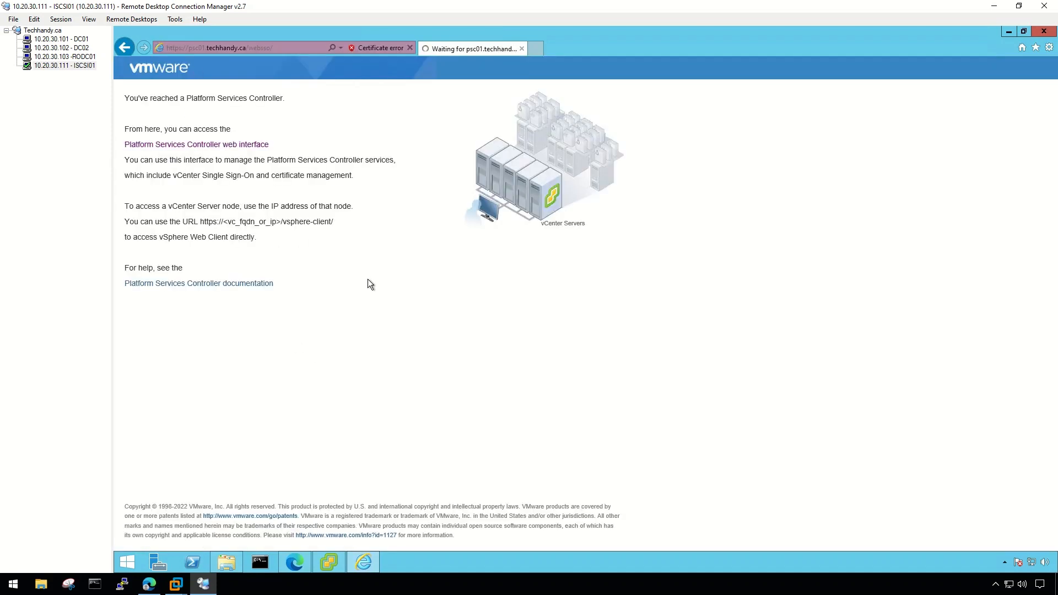
click(281, 256)
text(administrator@vsphere.local)
key(Tab)
text(••••••••)
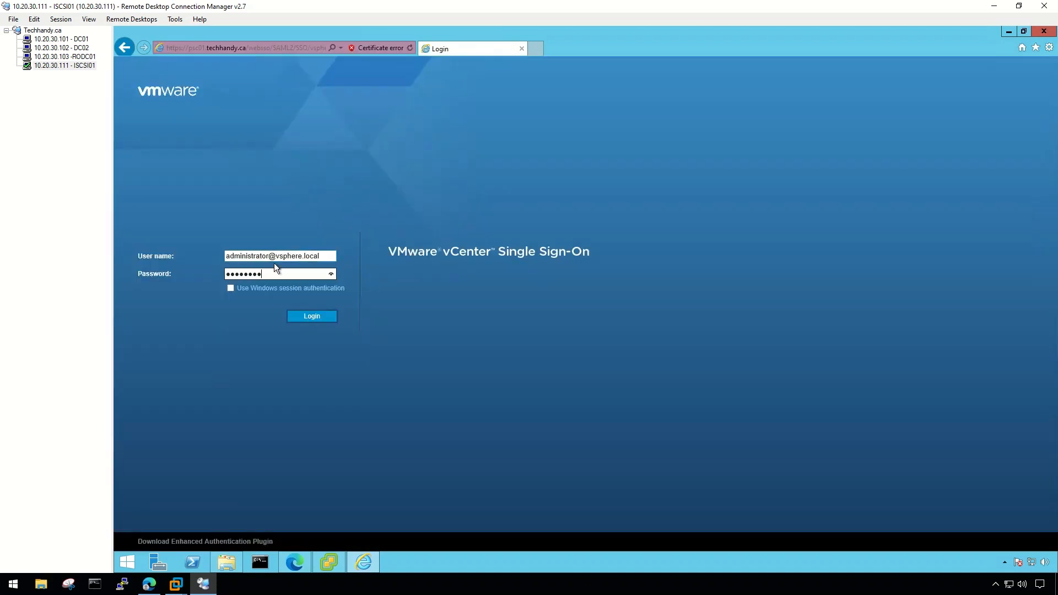
click(312, 315)
Browse the Users and Groups, Certificate Store and Certificate Management sections.
click(176, 132)
click(182, 173)
click(165, 200)
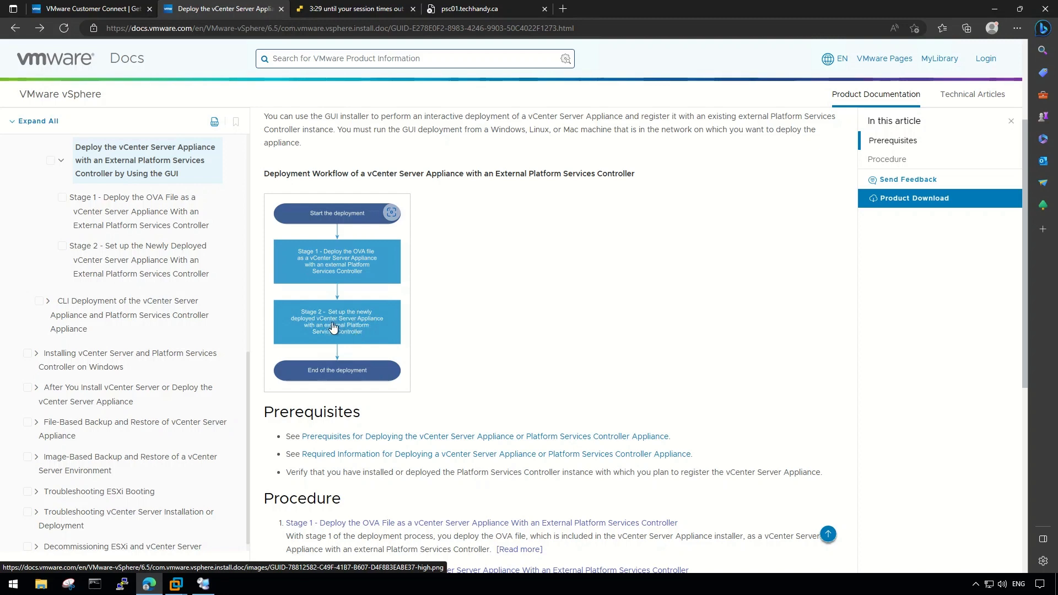
Launch the vCenter Server Appliance installer from the remote session and begin a new Install.
click(203, 585)
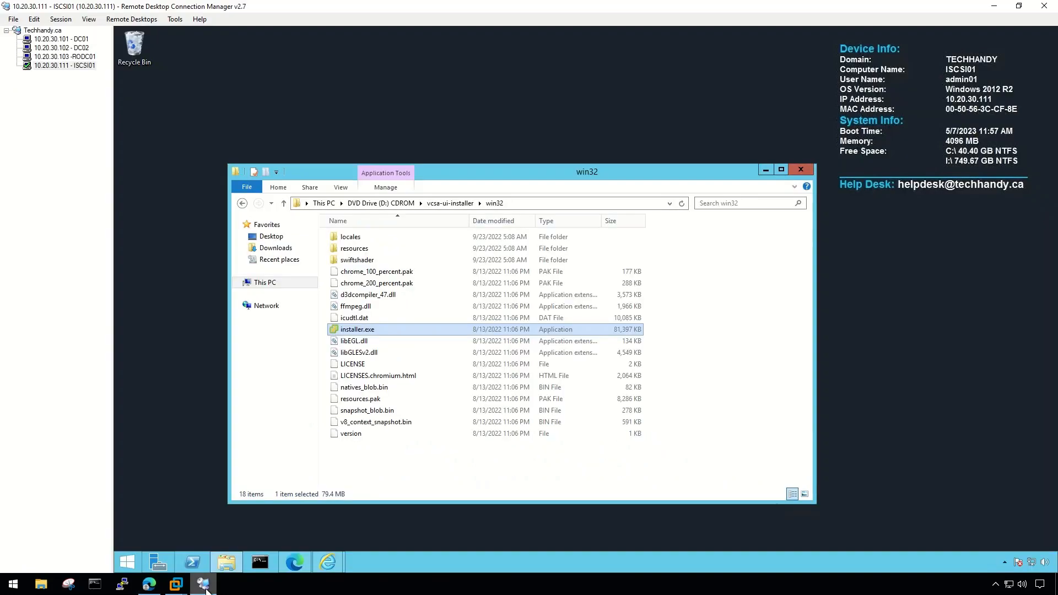
double_click(428, 328)
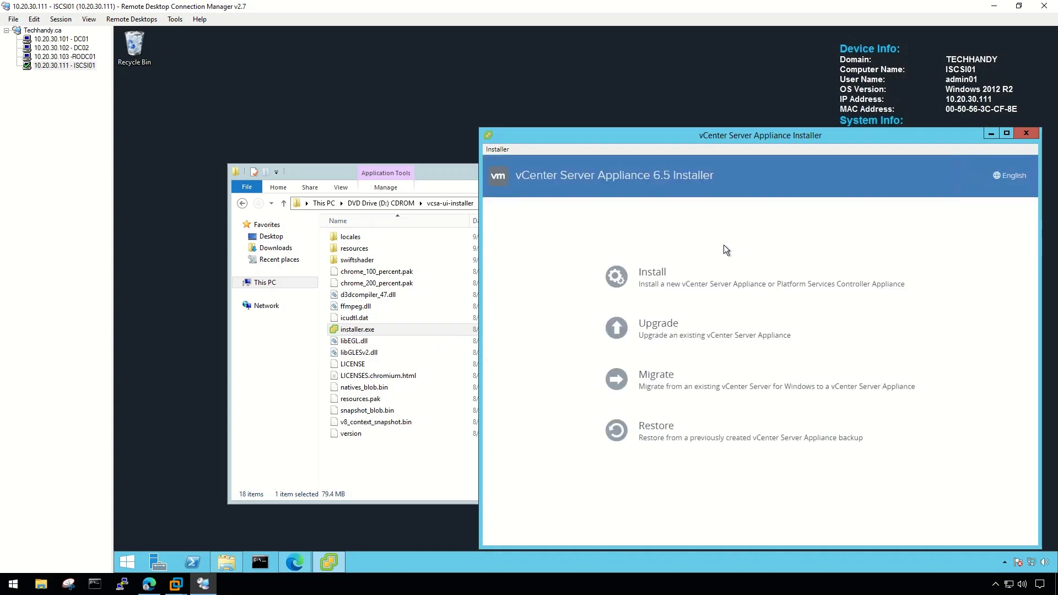
click(656, 272)
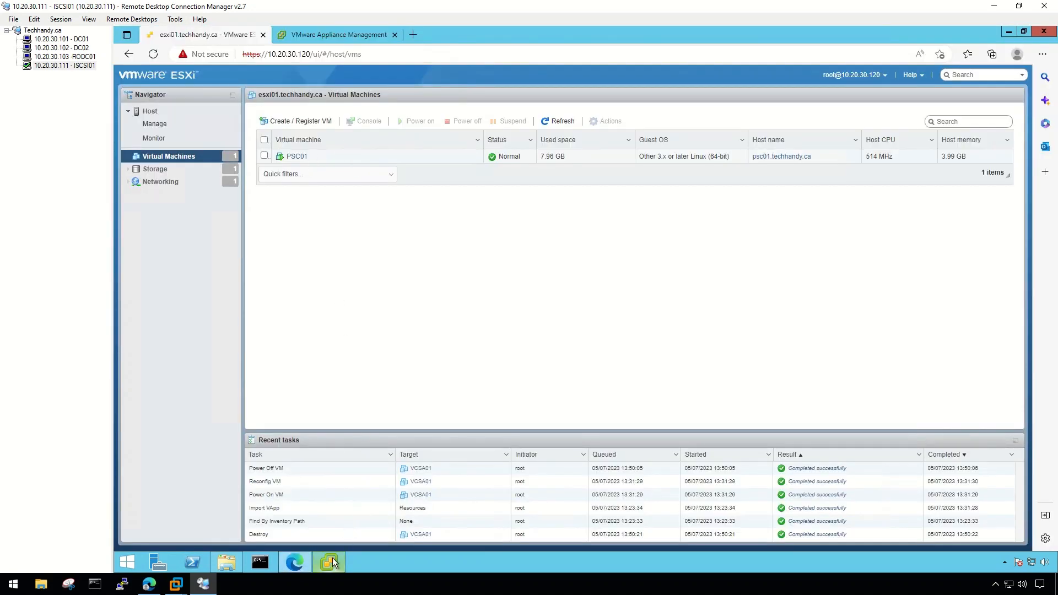
click(332, 559)
Accept the license agreement and choose vCenter Server with an external Platform Services Controller.
click(880, 494)
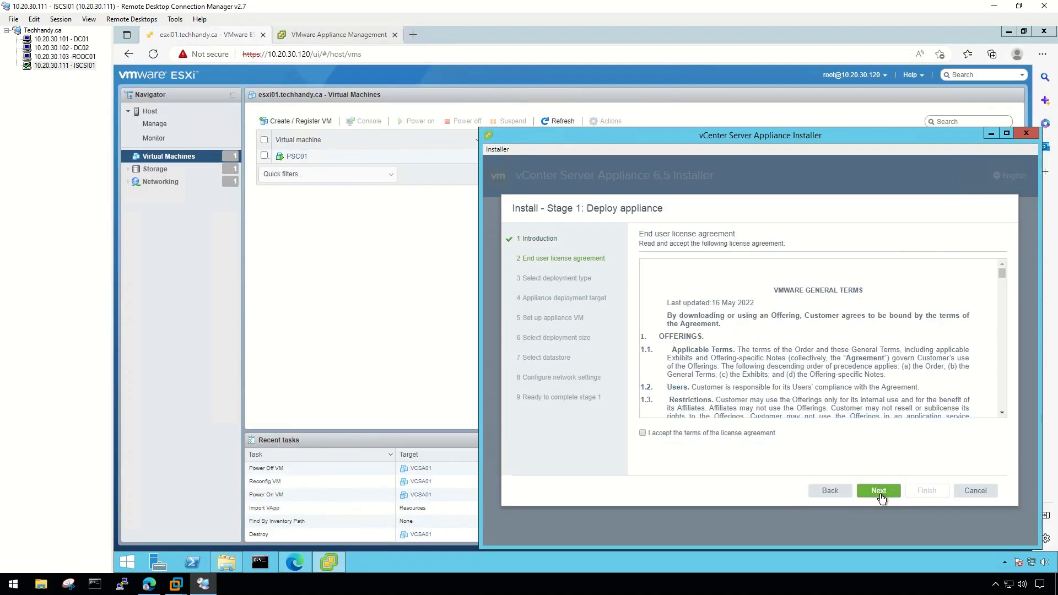
click(731, 433)
click(876, 491)
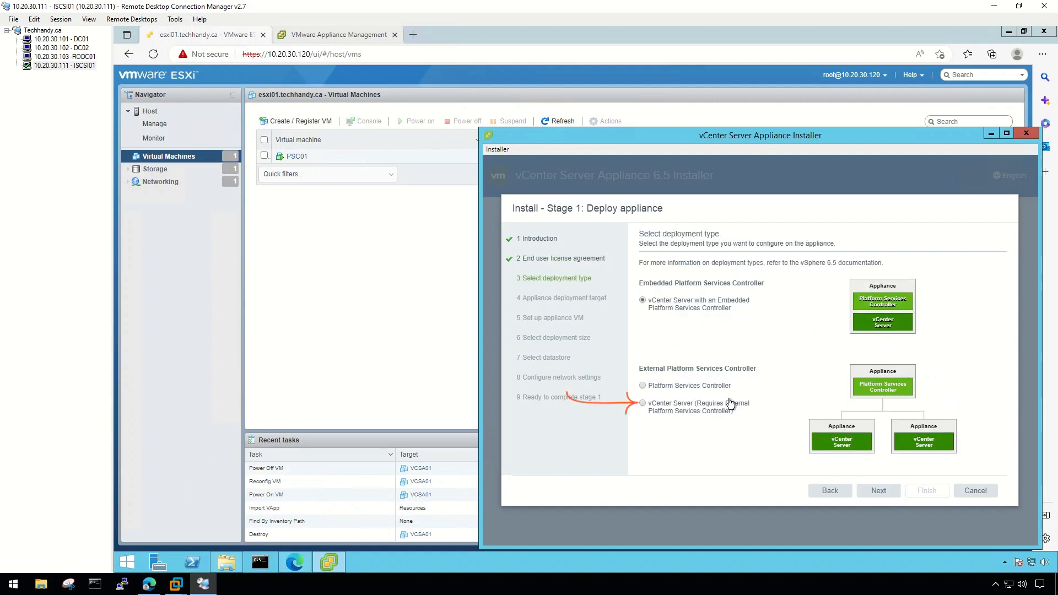
click(641, 403)
click(877, 490)
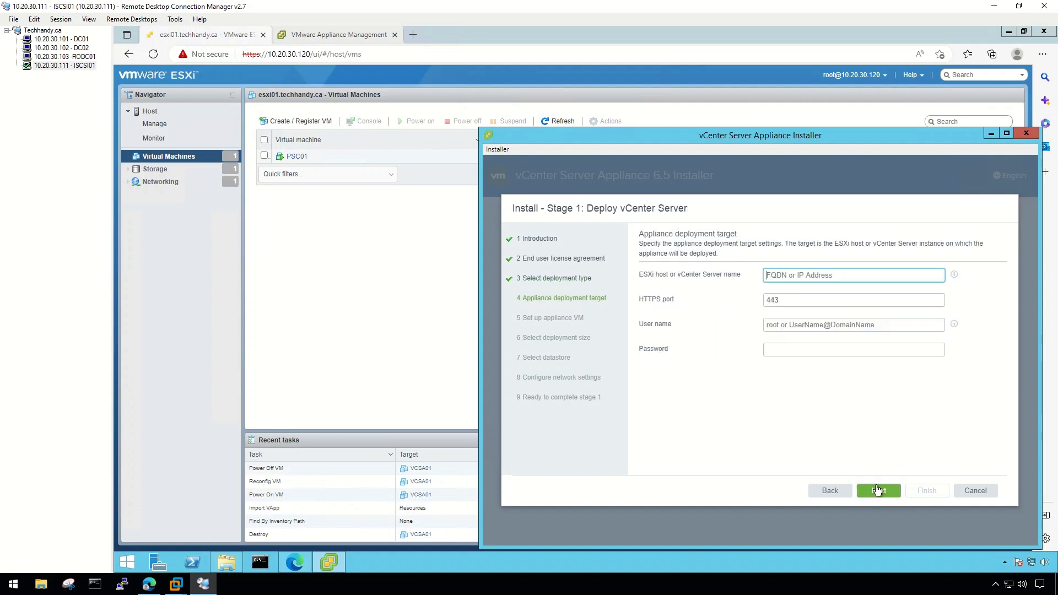
Connect to ESXi host 10.20.30.120 as root with its password and trust its certificate.
click(769, 275)
text(10.20.30.120)
key(Tab)
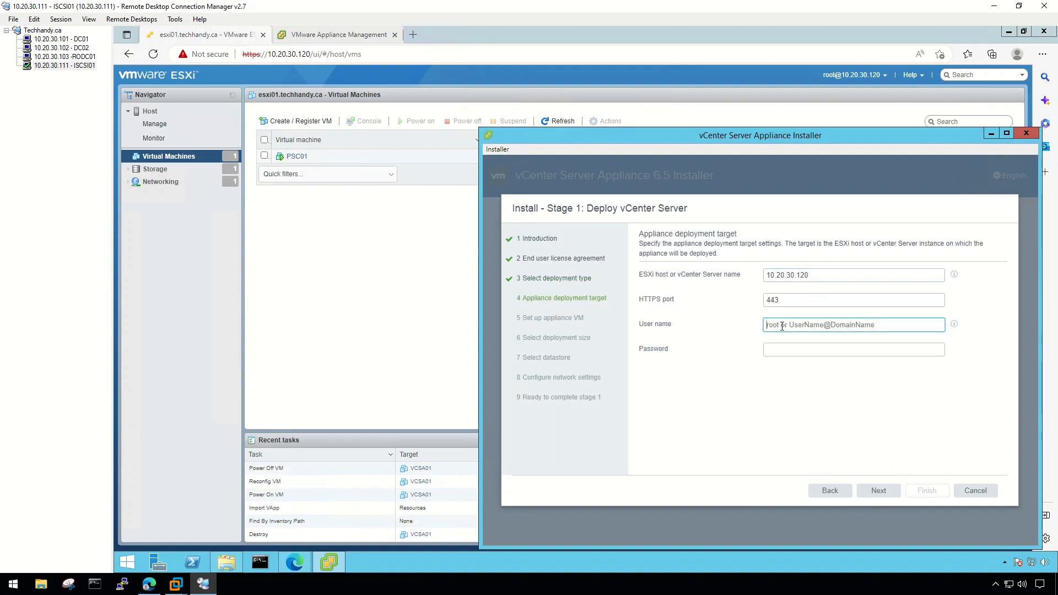
text(root)
click(789, 351)
text(•••••)
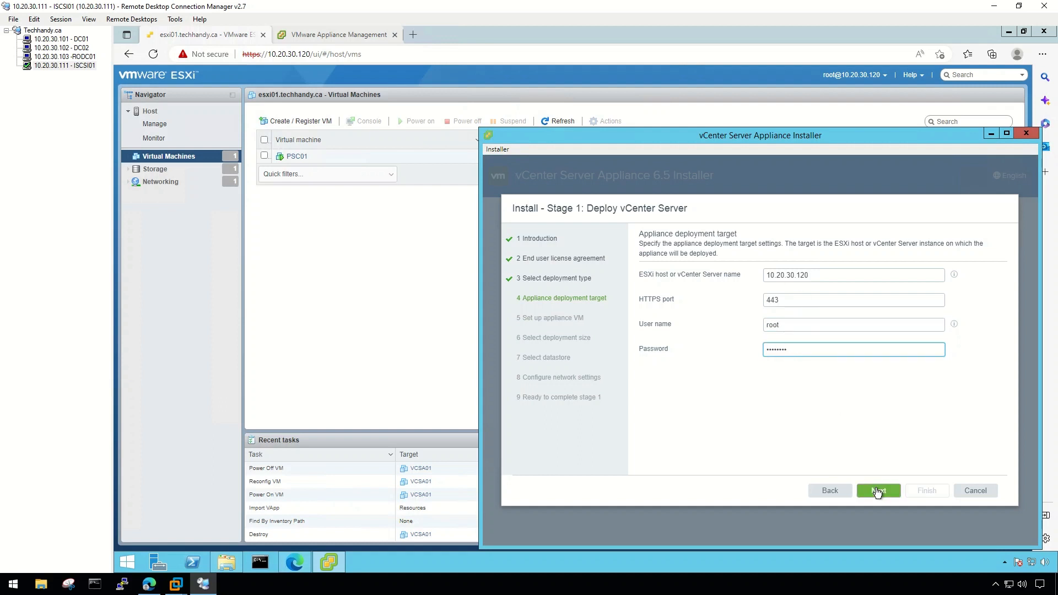
click(877, 490)
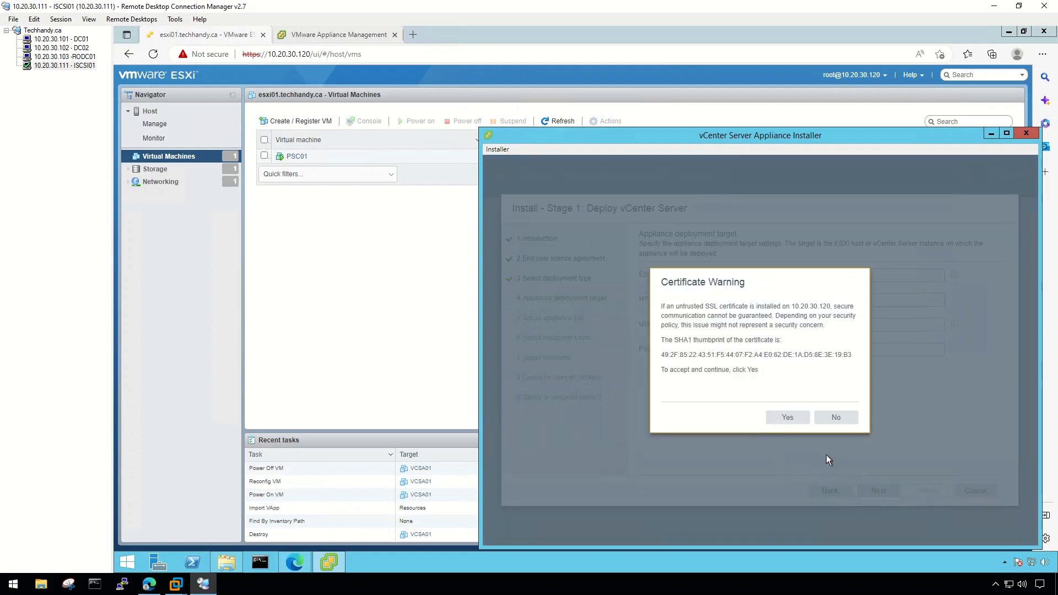
click(799, 421)
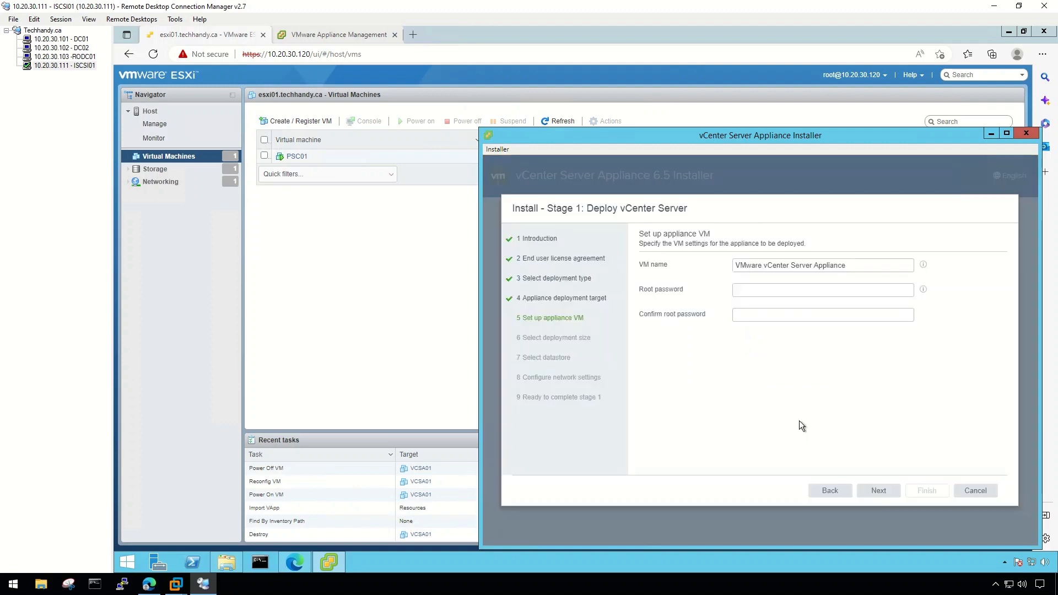
Name the appliance VM VCSA01 and set and confirm its root password.
drag(851, 265, 729, 256)
text(VCSA01)
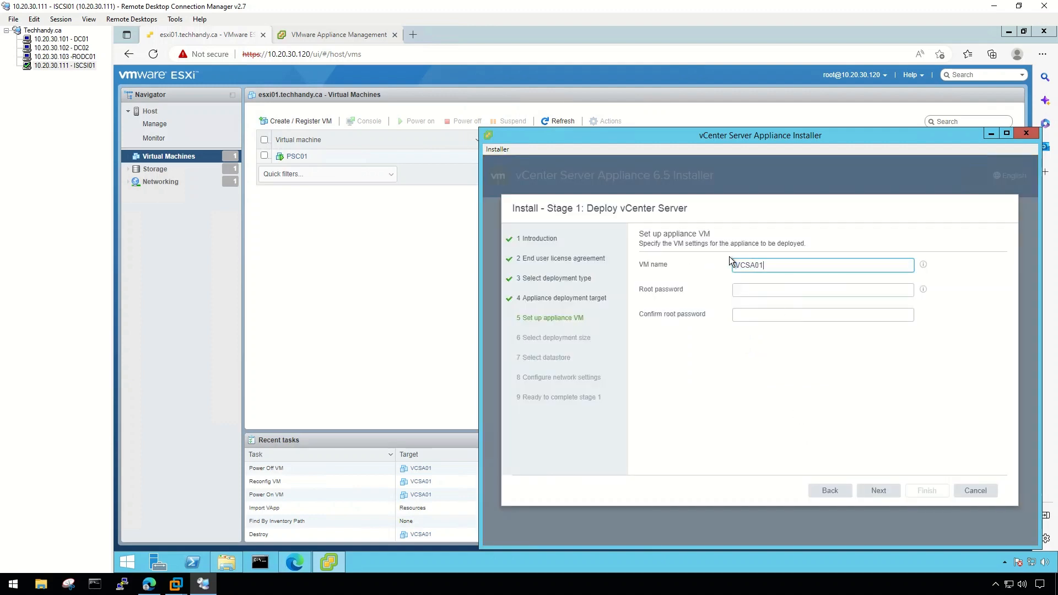
click(751, 289)
text(••••••••)
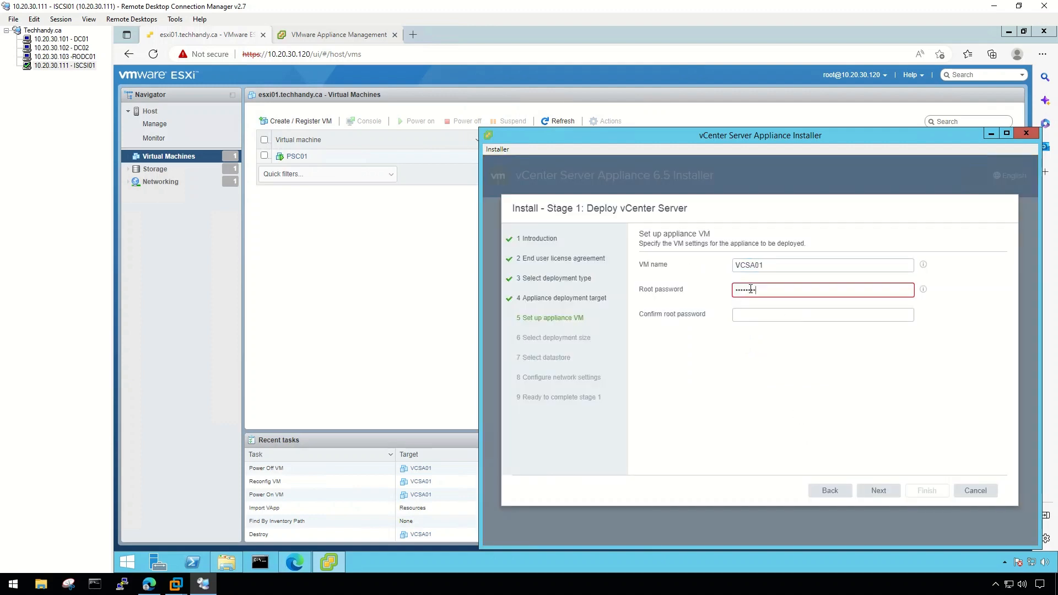
click(752, 315)
text(••••••••)
click(878, 491)
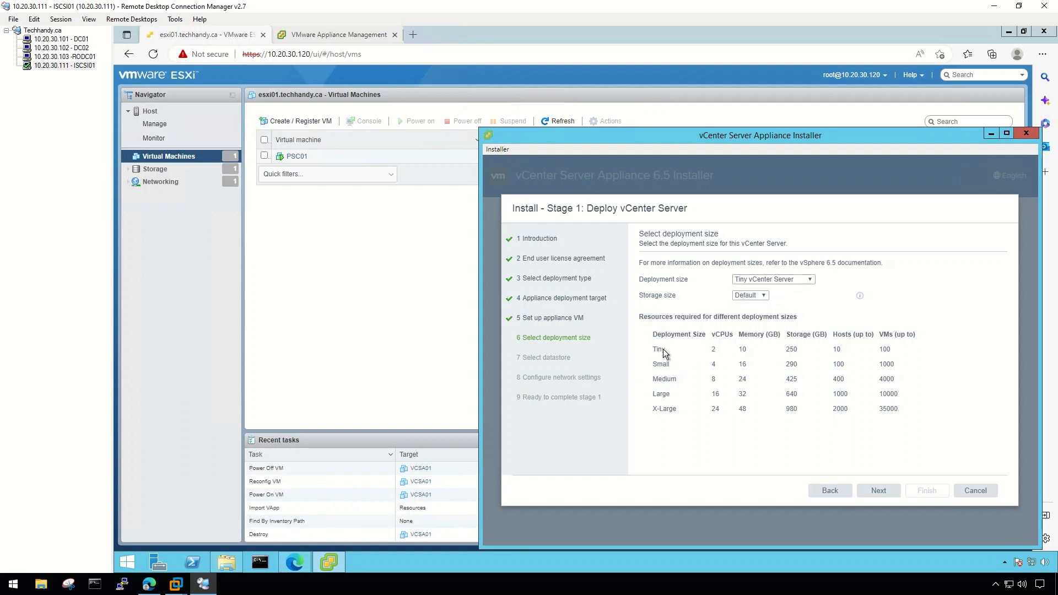
Keep the Tiny deployment size and the datastore1 storage location.
drag(653, 349, 793, 358)
click(898, 355)
click(885, 489)
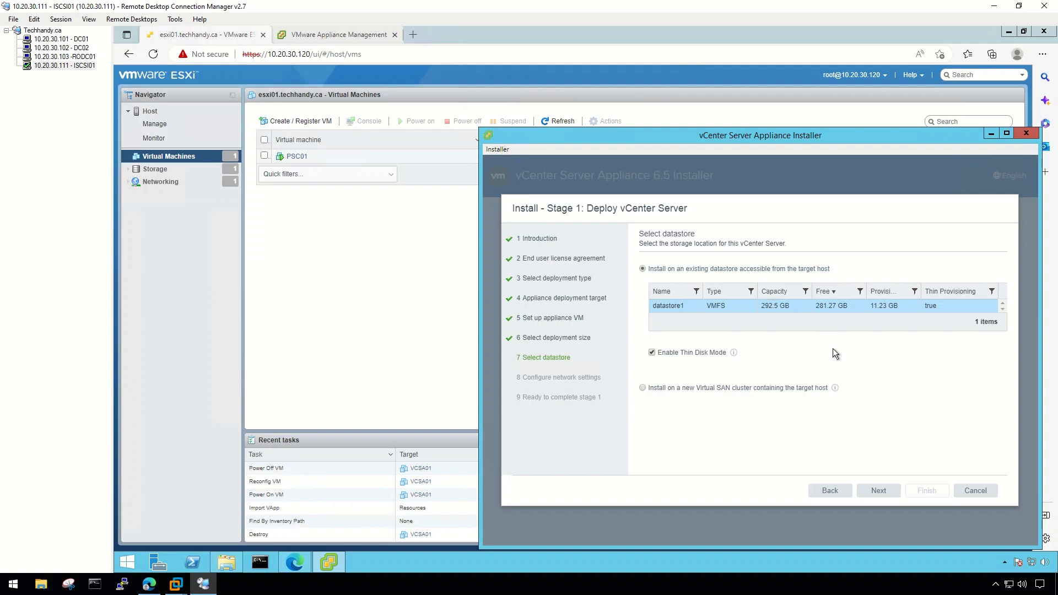
click(879, 491)
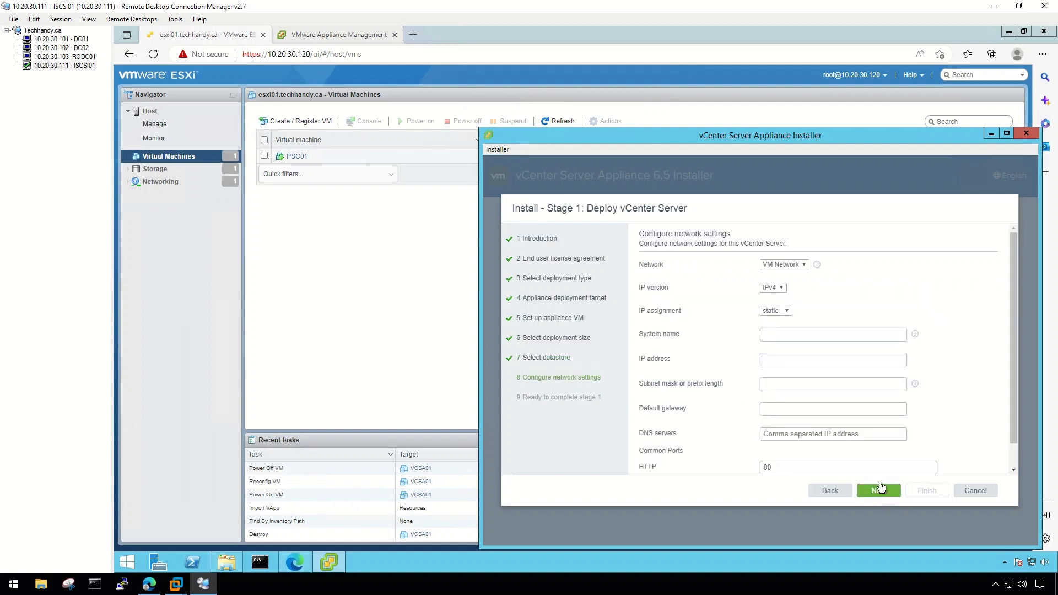
Enter system name vcsa01.techhandy.ca and check the VCSA01 DNS record on the domain controller.
click(782, 334)
text(vc)
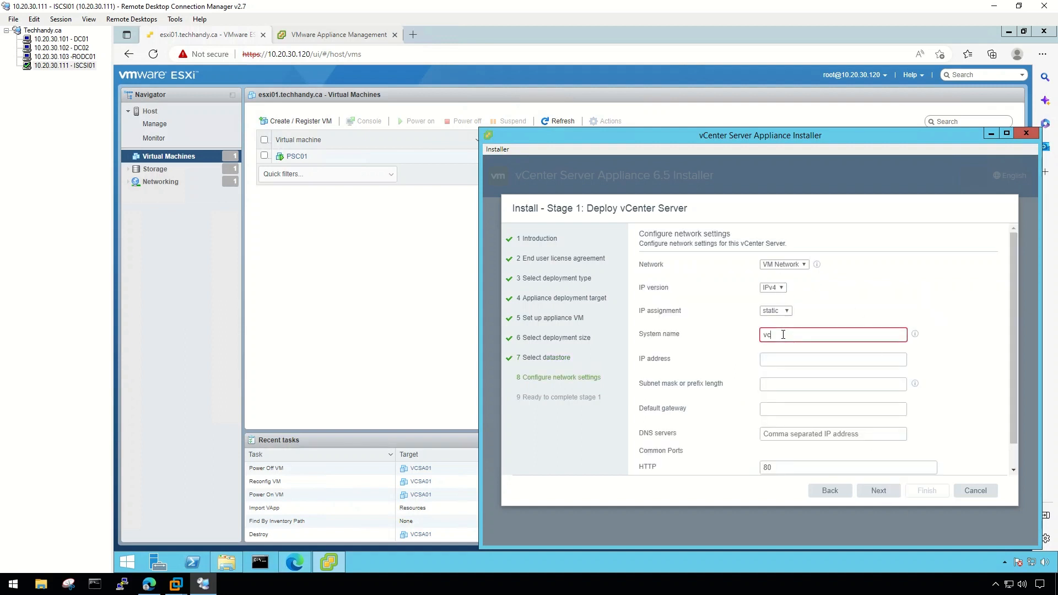
text(sa01.techhandy.ca)
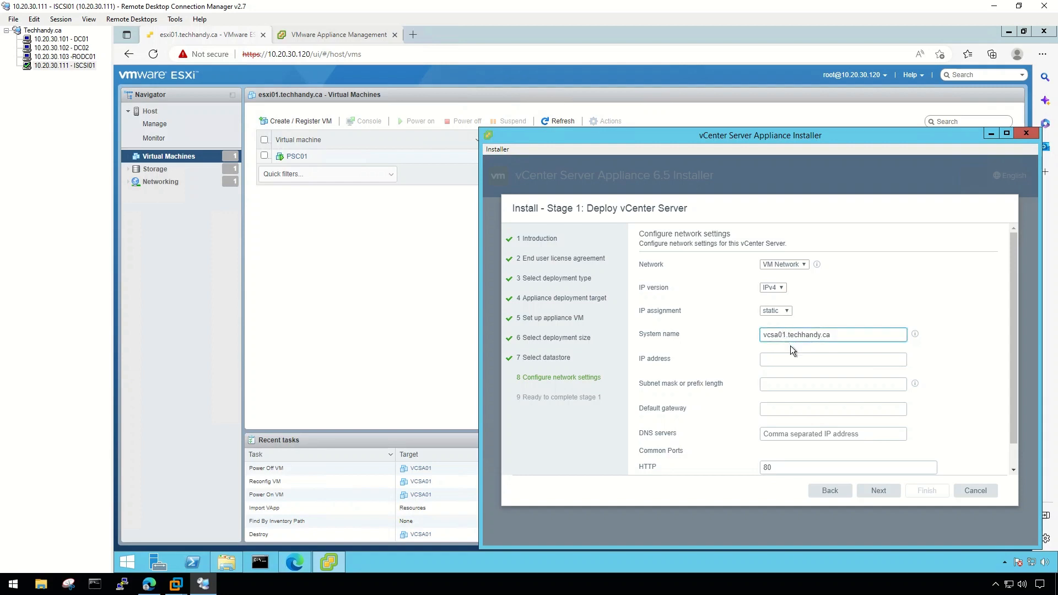
click(61, 39)
double_click(397, 426)
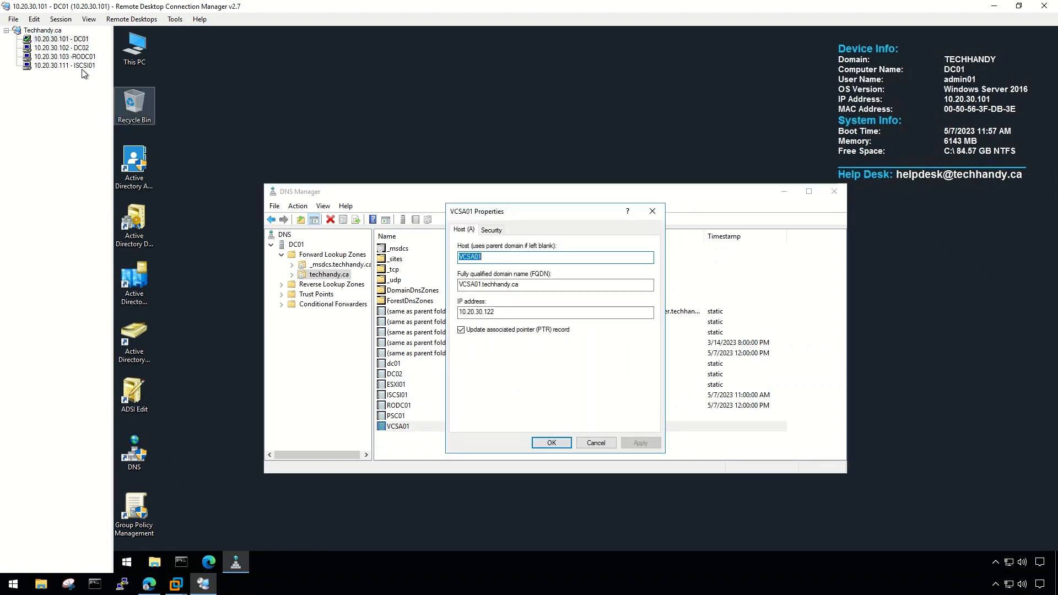
click(65, 65)
Enter IP 10.20.30.122, subnet 255.255.255.0, gateway 10.20.30.1 and DNS 10.20.30.101,10.20.30.102.
click(782, 361)
text(10.)
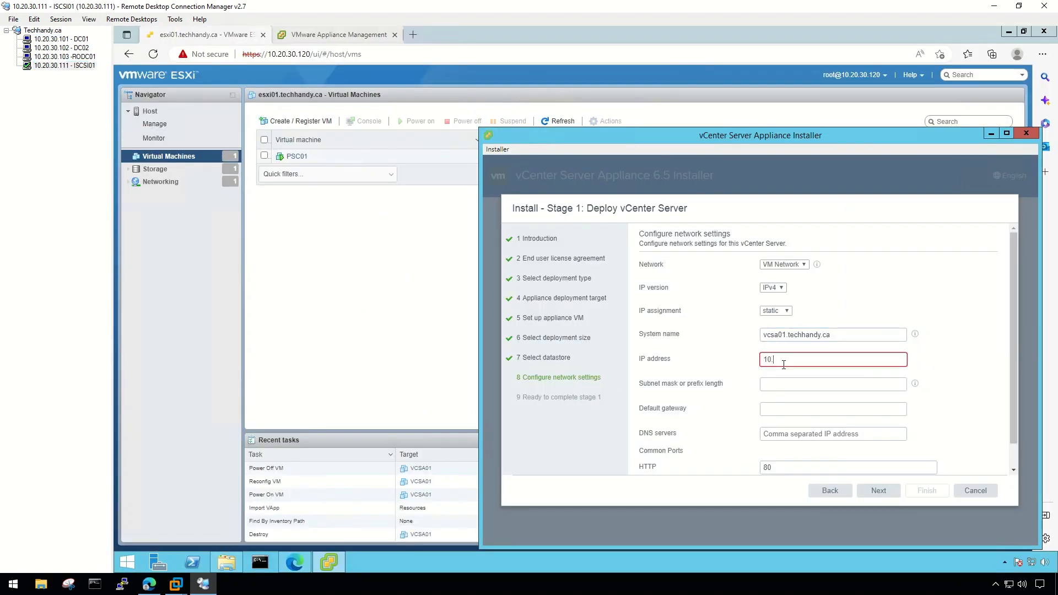
text(20.30.122)
click(789, 386)
text(255.255.255.0)
click(782, 361)
text(.)
click(799, 407)
text(10.20.30.1)
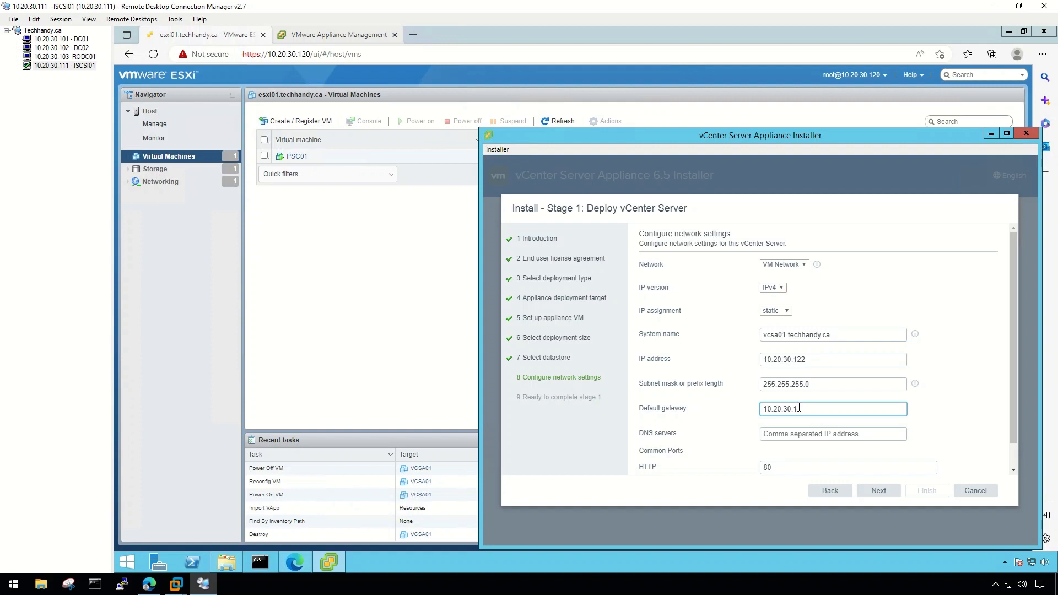
click(799, 436)
text(10.)
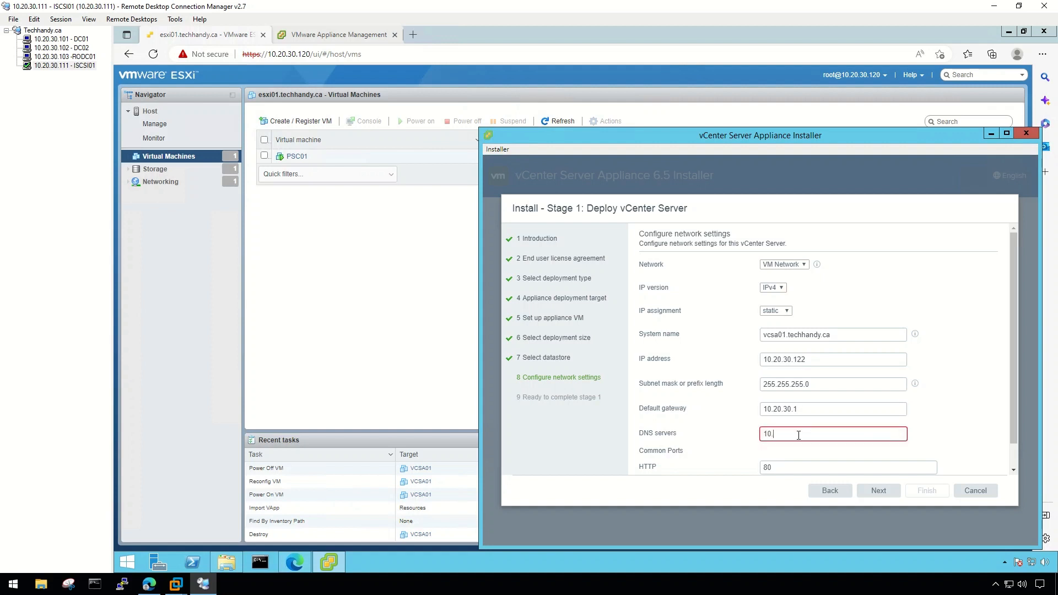
text(20.30.101)
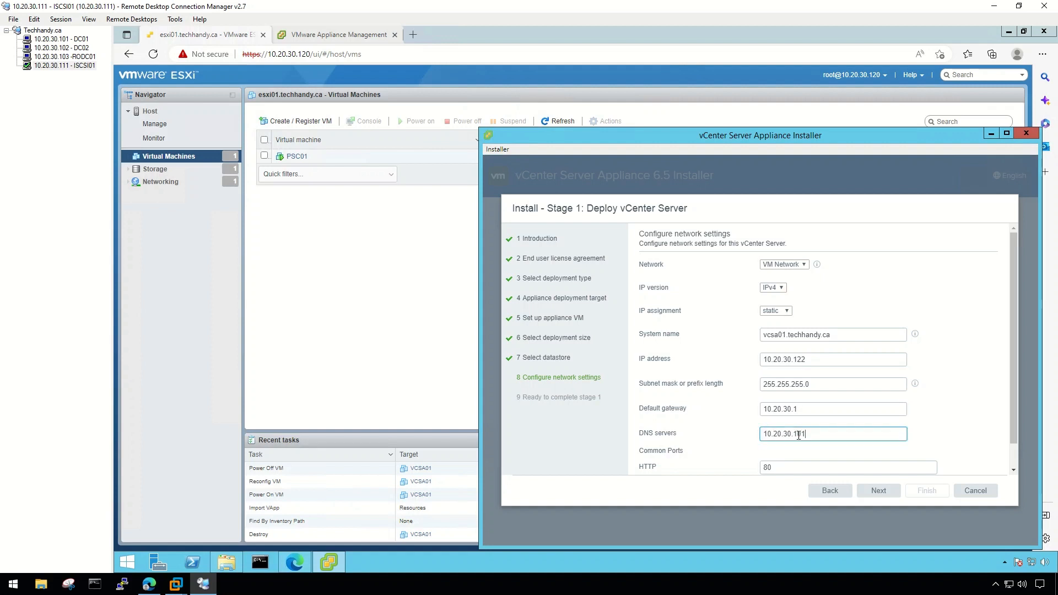
text(,10.20.30.102)
scroll(803, 473, down, 1)
click(879, 490)
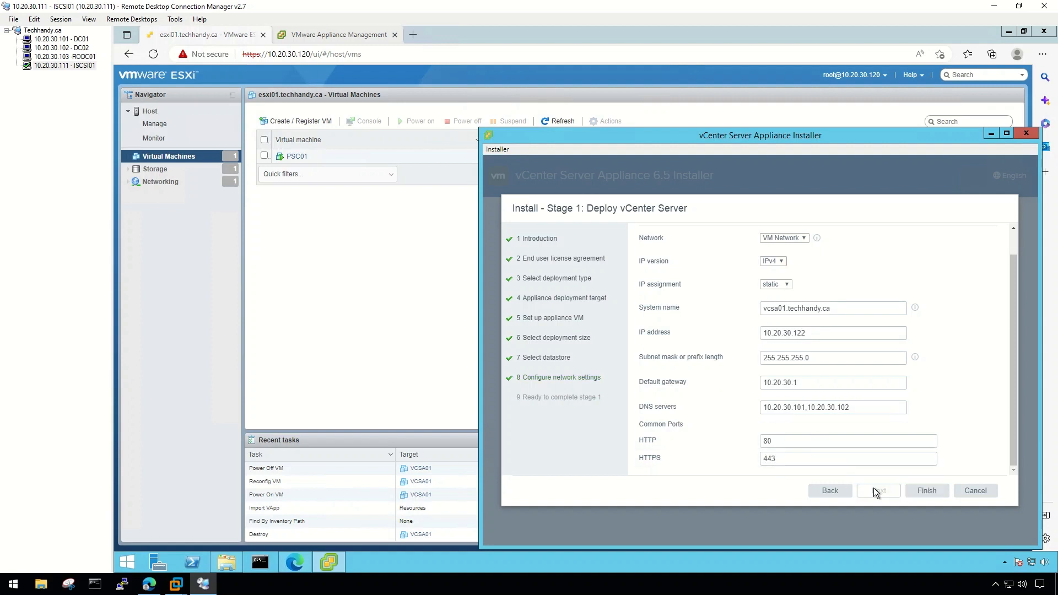
Finish the wizard to deploy VCSA01, watching the VM appear on the ESXi host until 100%.
click(926, 490)
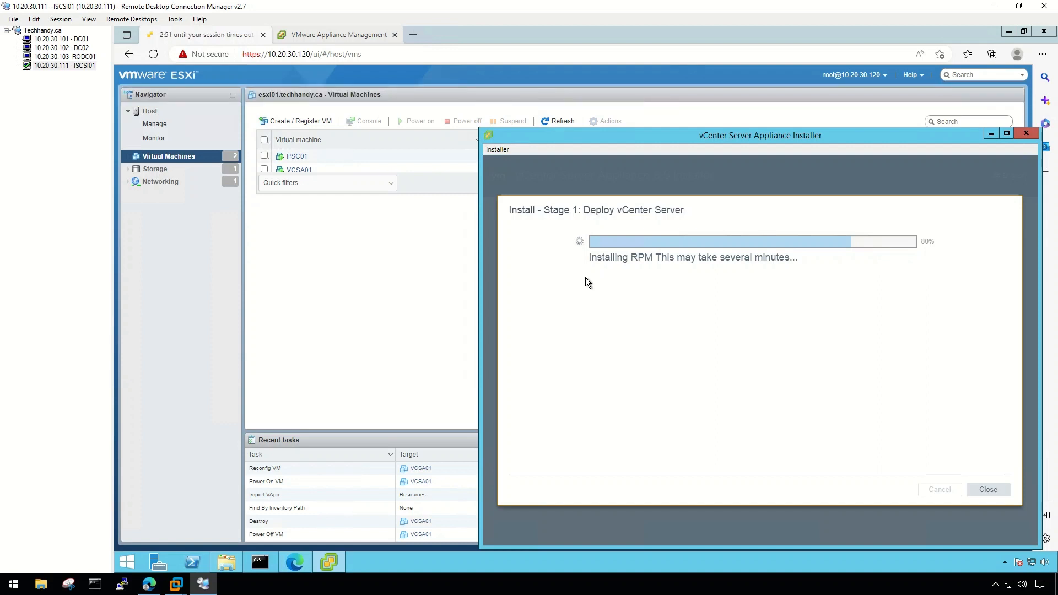
click(352, 274)
key(alt+Tab)
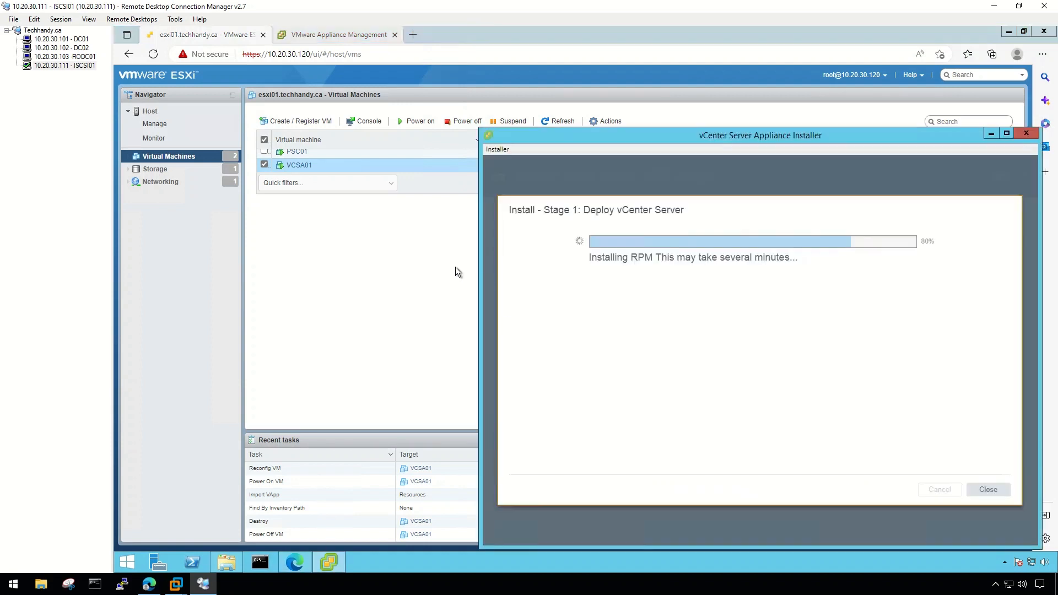
drag(840, 133, 617, 193)
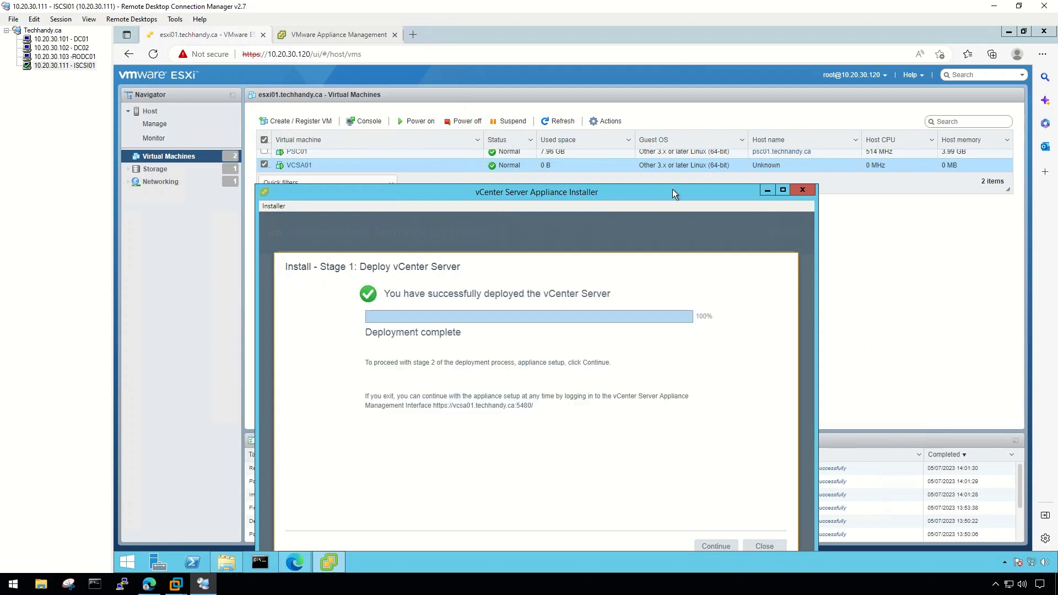
Continue from Stage 1 into Stage 2 and pass its Introduction page.
drag(672, 190, 783, 108)
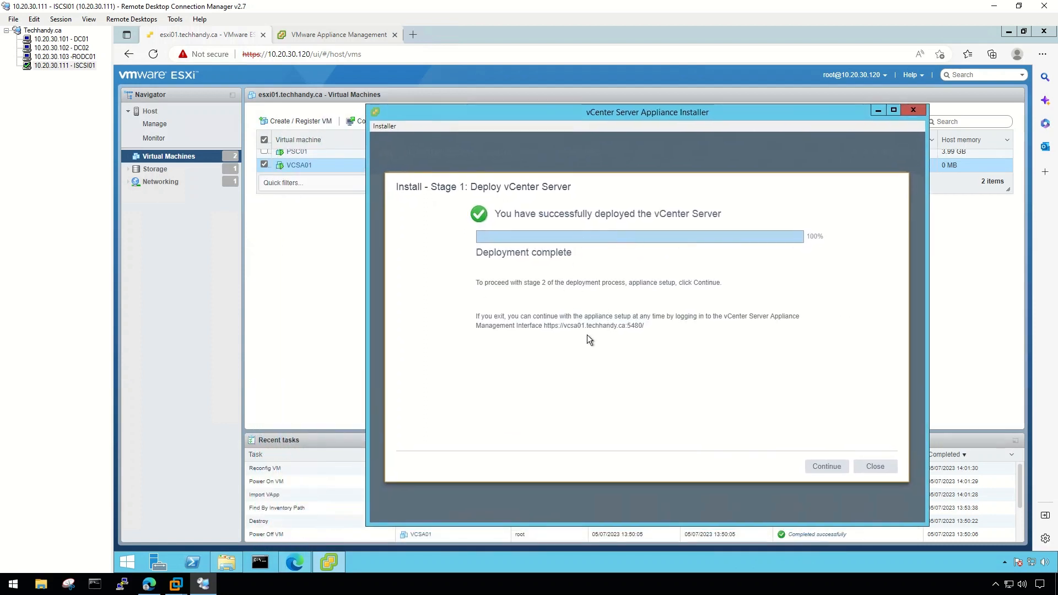
click(825, 466)
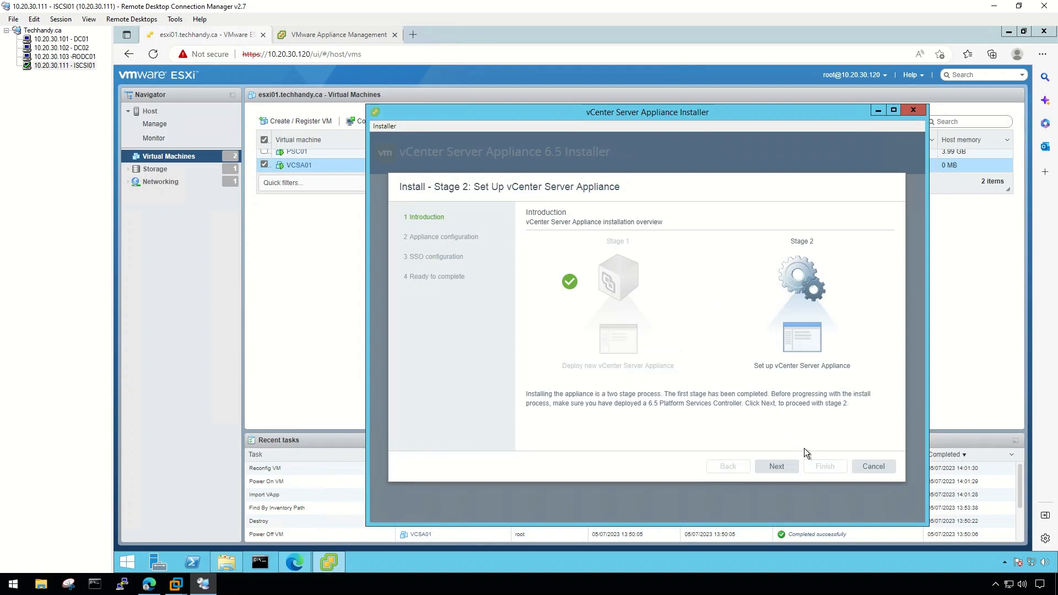
click(785, 466)
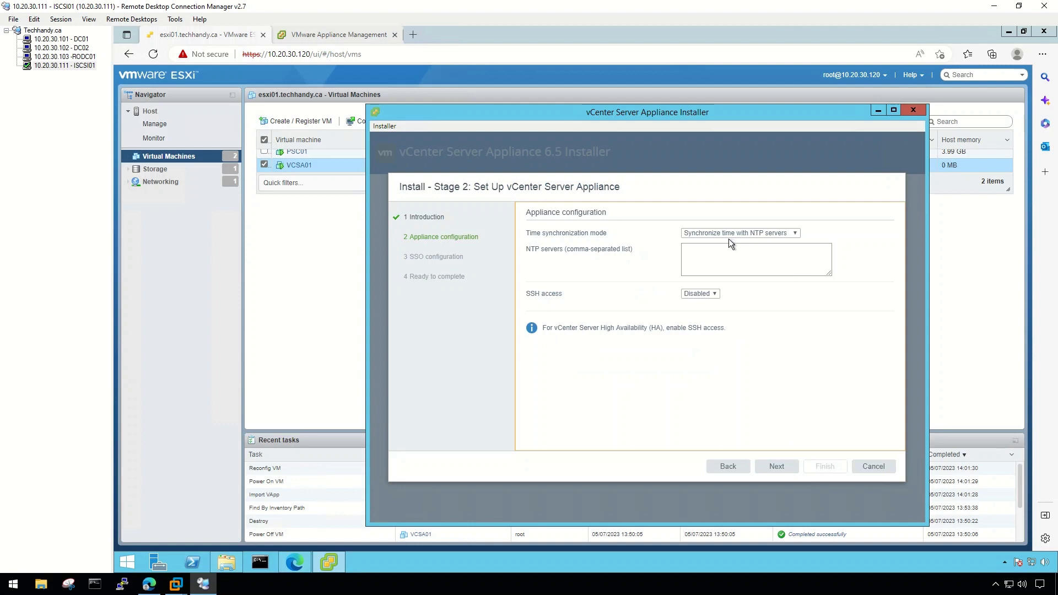
Set time synchronization to the ESXi host and SSH access to Enabled.
click(707, 233)
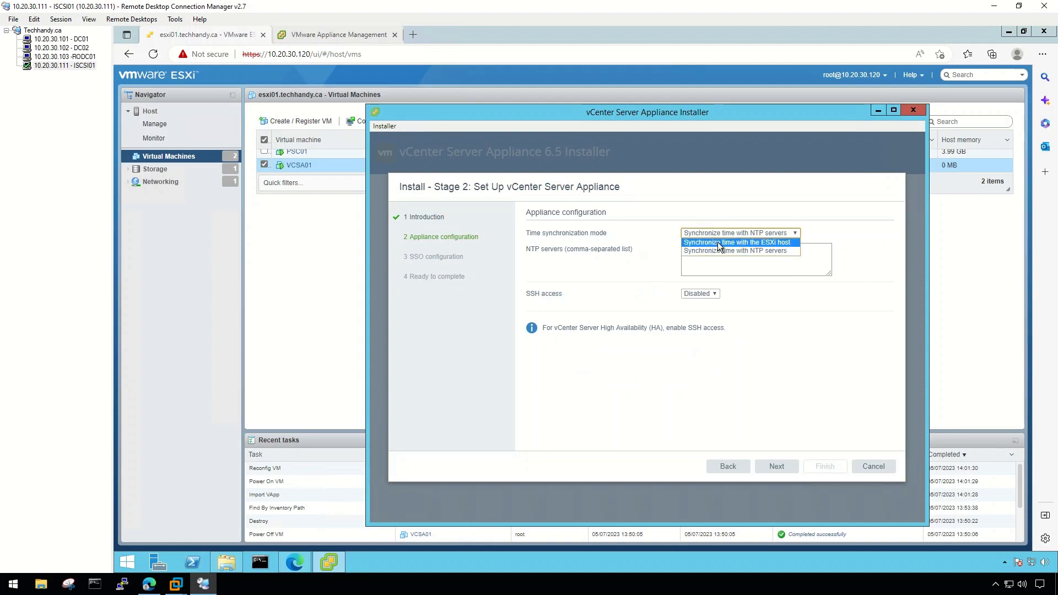
click(718, 244)
click(716, 256)
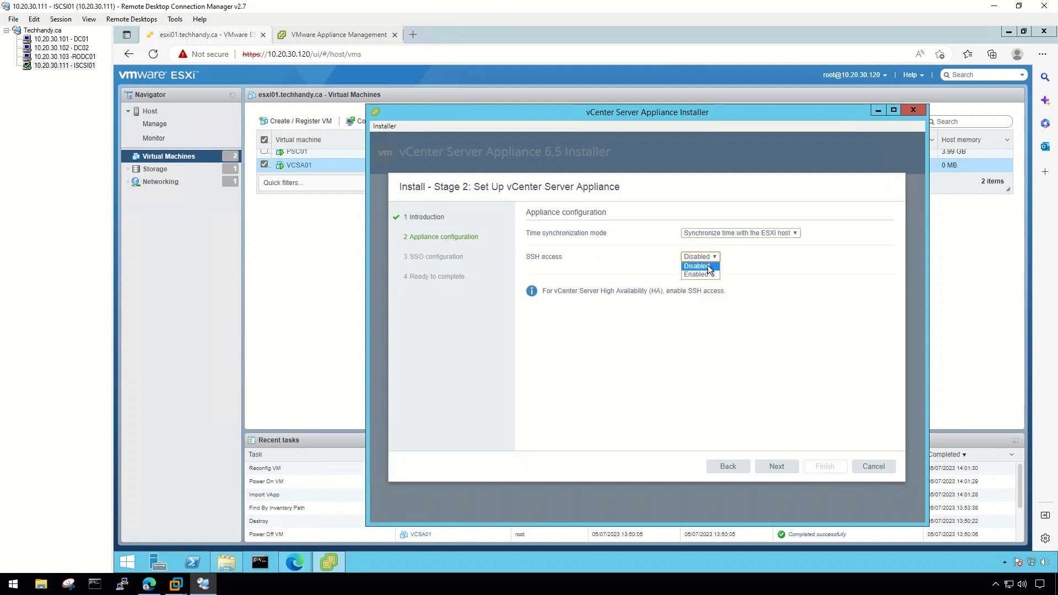
click(706, 273)
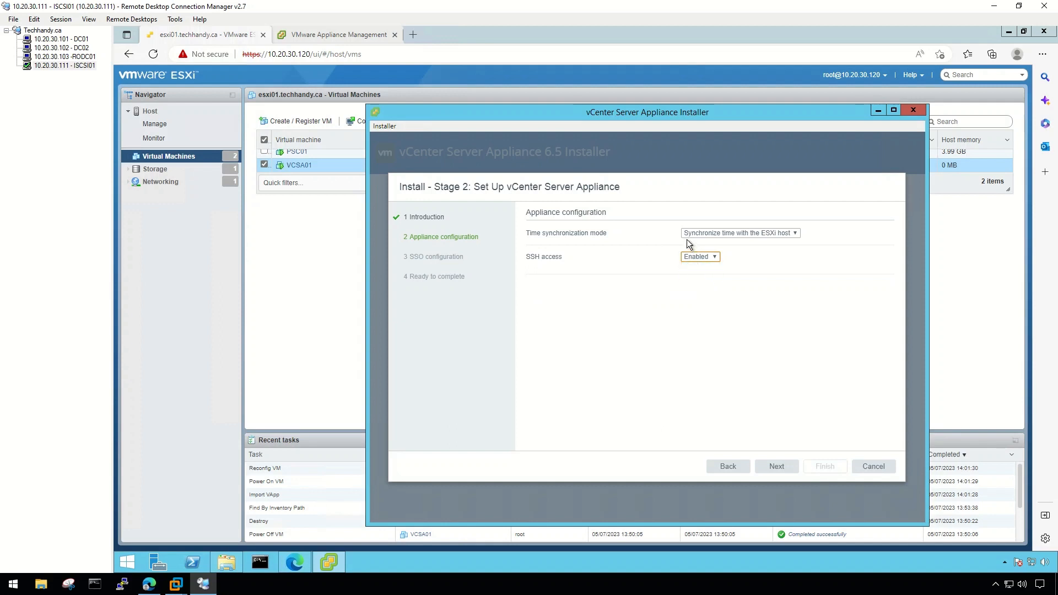
click(777, 466)
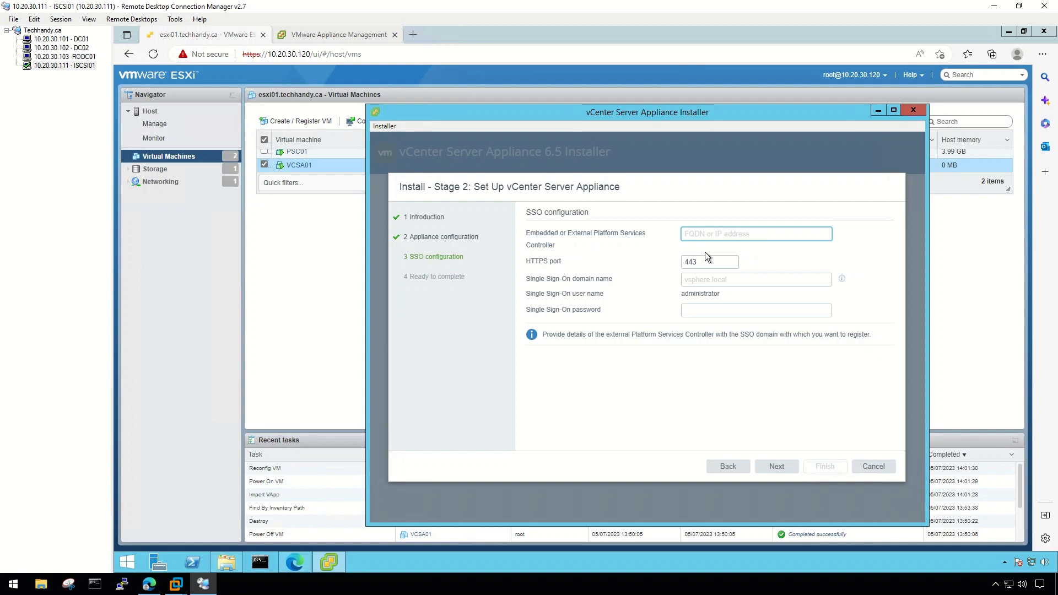
Point to external PSC psc01.techhandy.ca, SSO domain vsphere.local, with the SSO password.
text(psc)
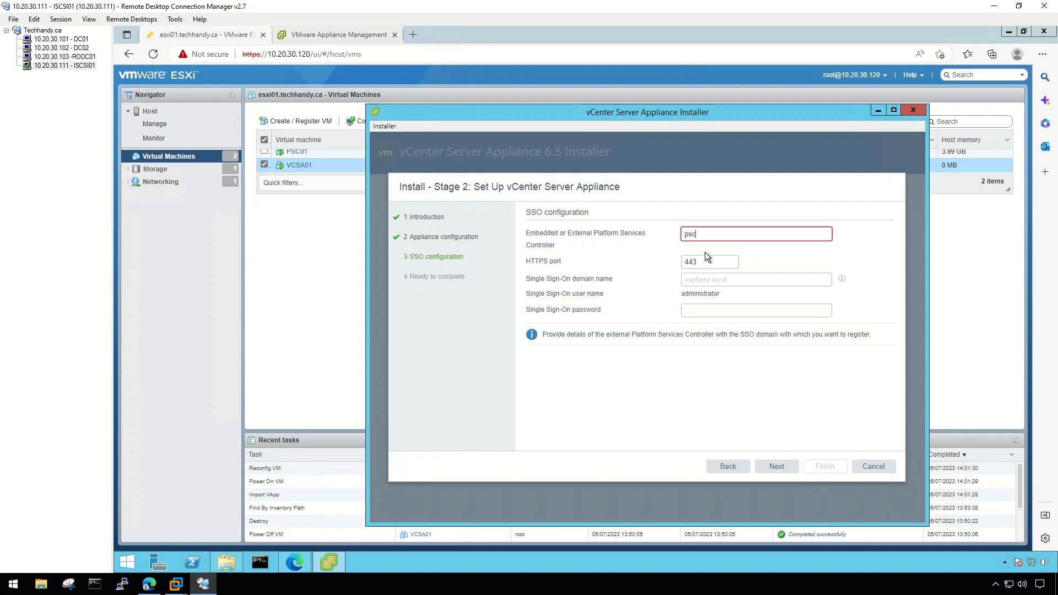
text(01.techhandy.ca)
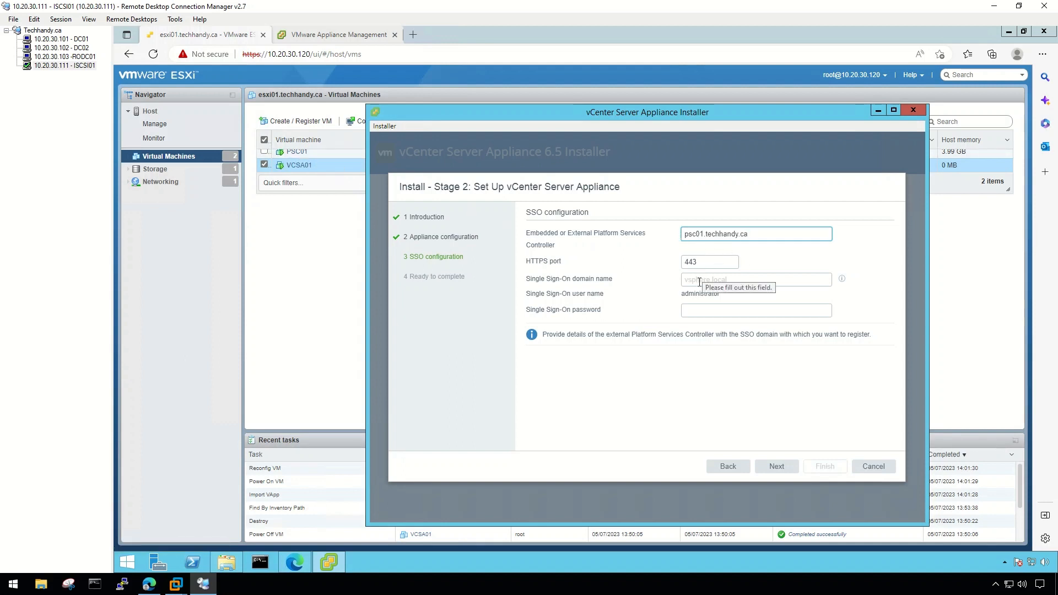
click(717, 280)
text(vsphere.local)
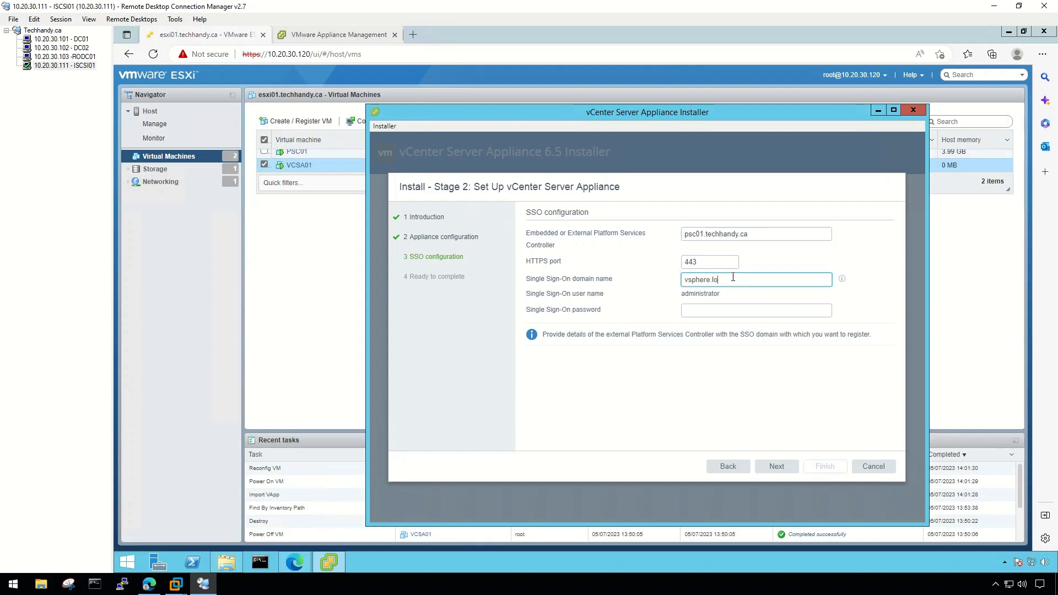
click(723, 313)
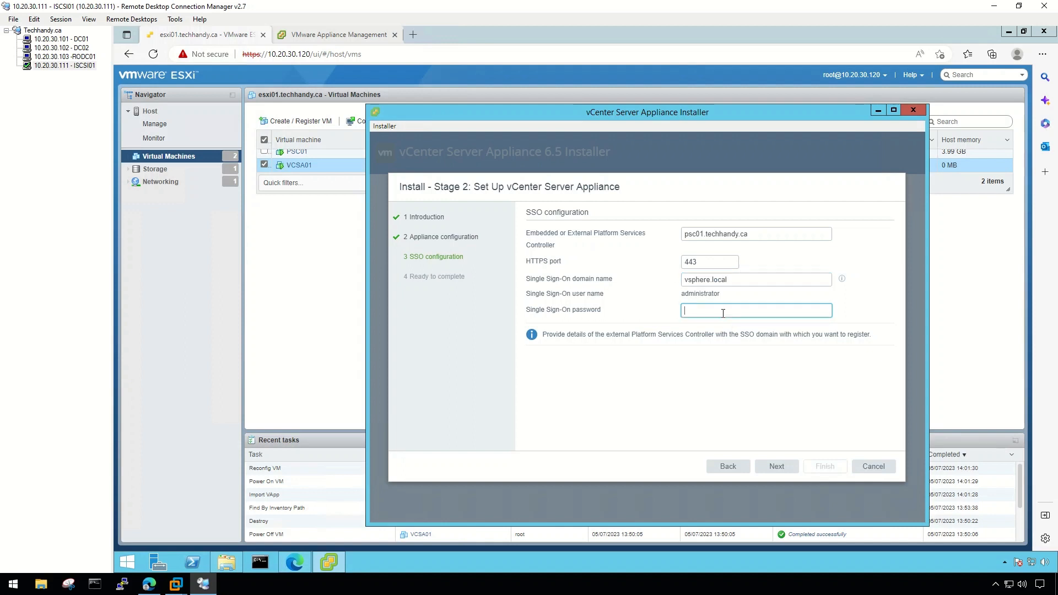
text(P@ssw0rd)
click(778, 466)
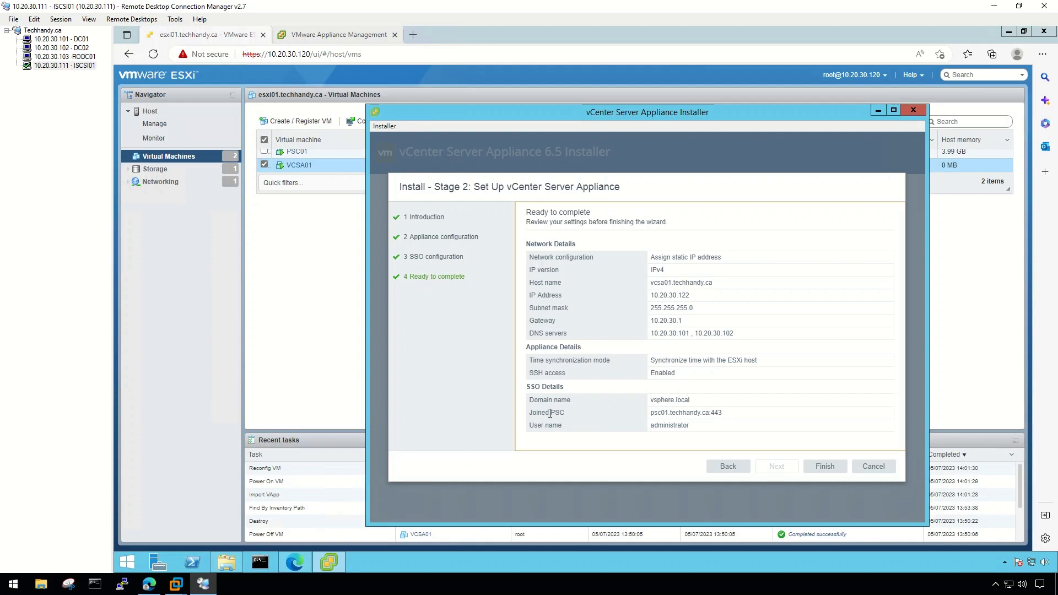
Finish Stage 2 and acknowledge the warning so the VCSA01 setup runs to completion.
click(817, 467)
click(617, 346)
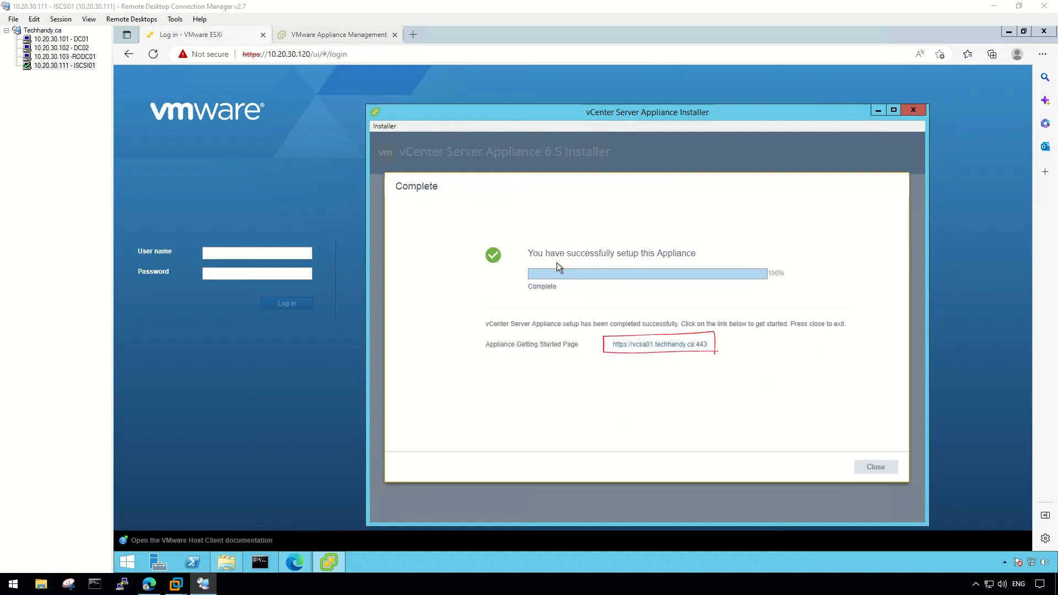
Copy the vcsa01 getting-started address from Internet Explorer and load it in a new Edge tab.
click(658, 346)
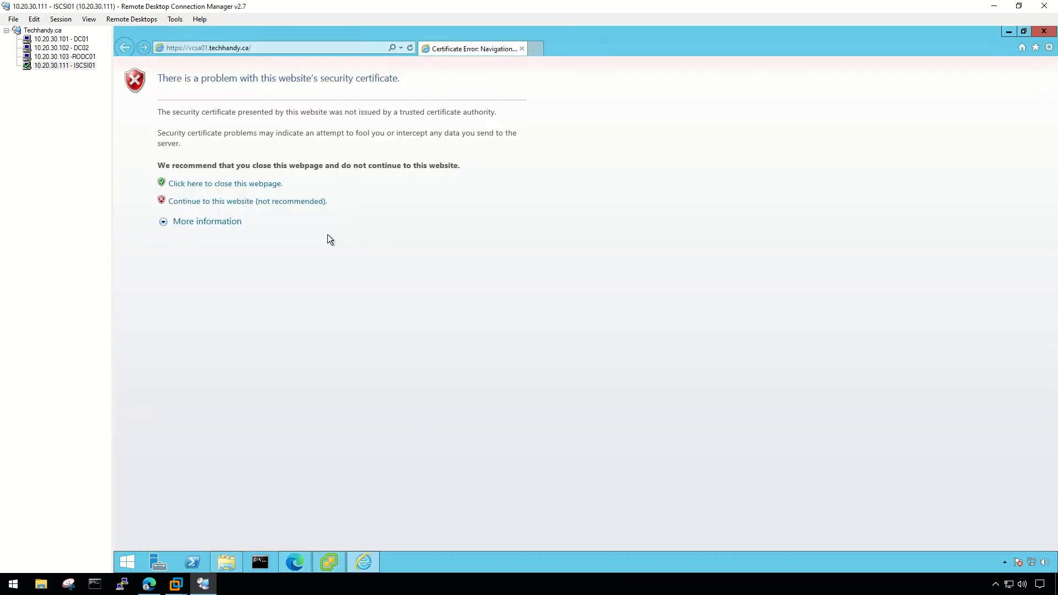
click(265, 48)
right_click(264, 48)
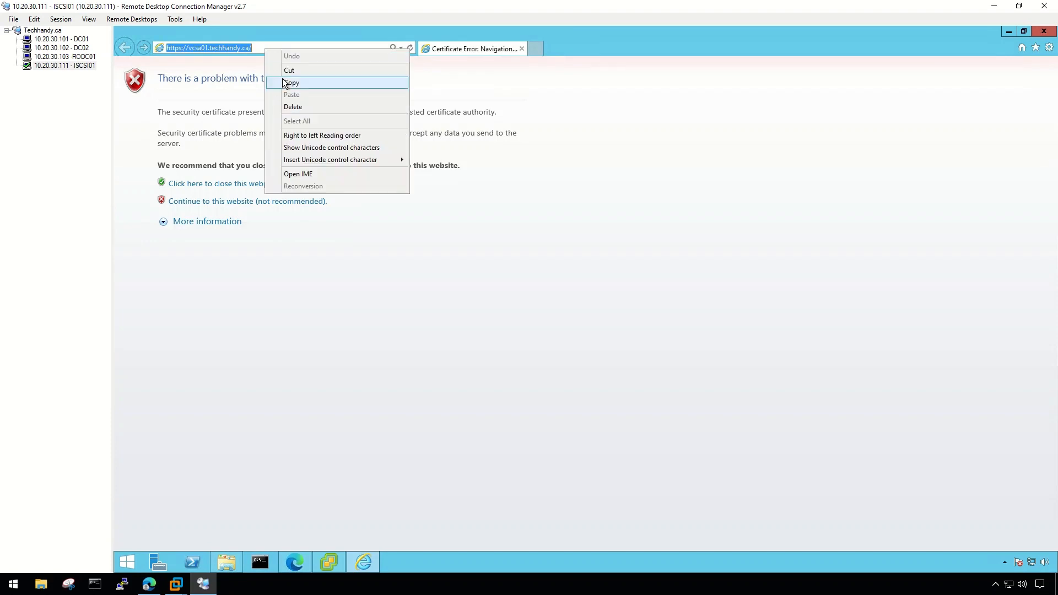
click(287, 82)
click(294, 562)
click(409, 35)
right_click(402, 54)
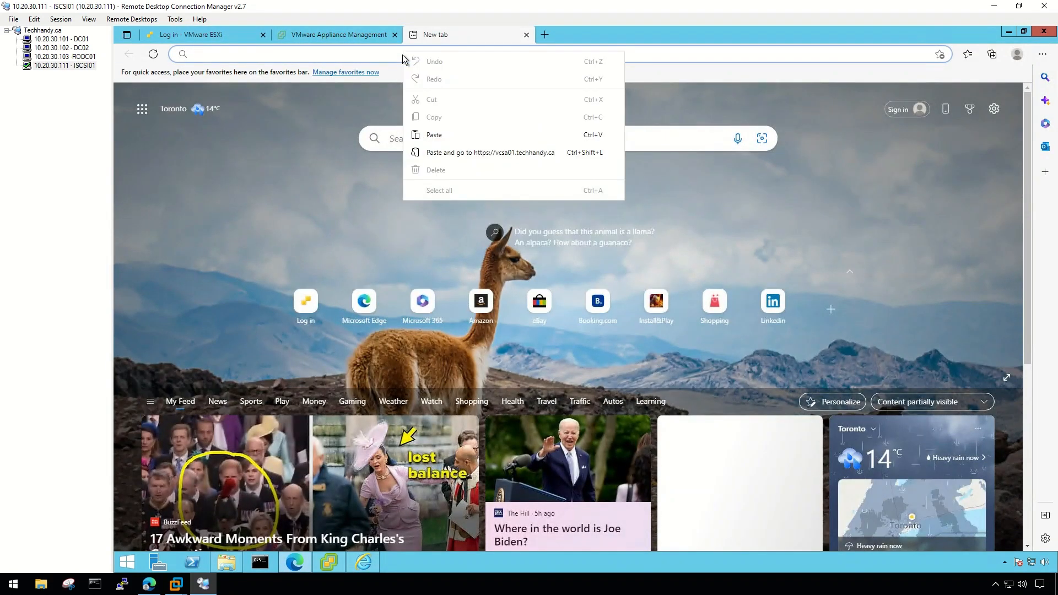
click(435, 87)
key(Return)
Bypass the vcsa01 certificate warning and launch the vSphere Client (HTML5).
click(440, 304)
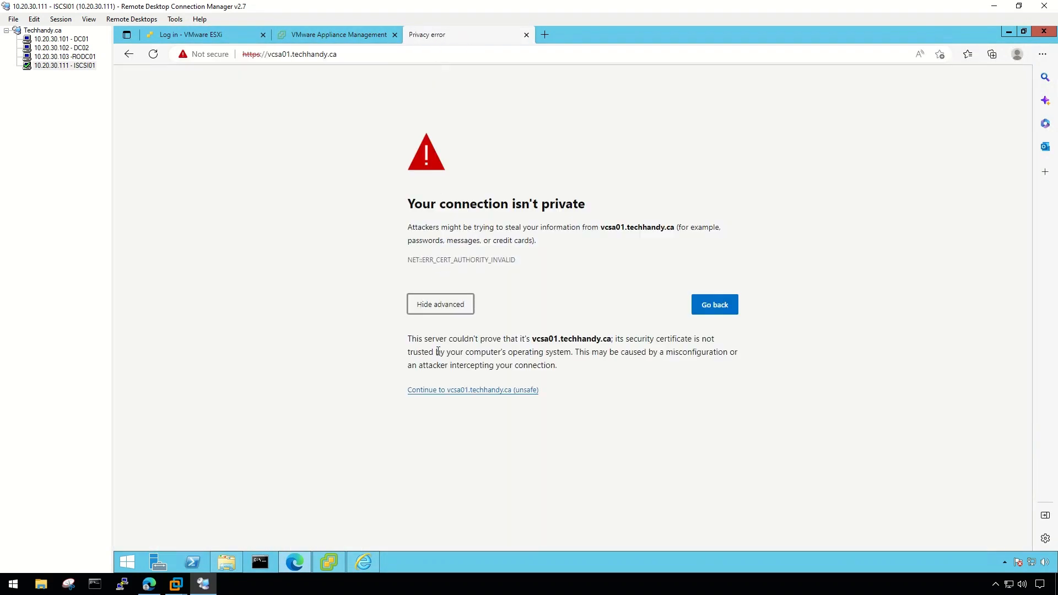
click(467, 391)
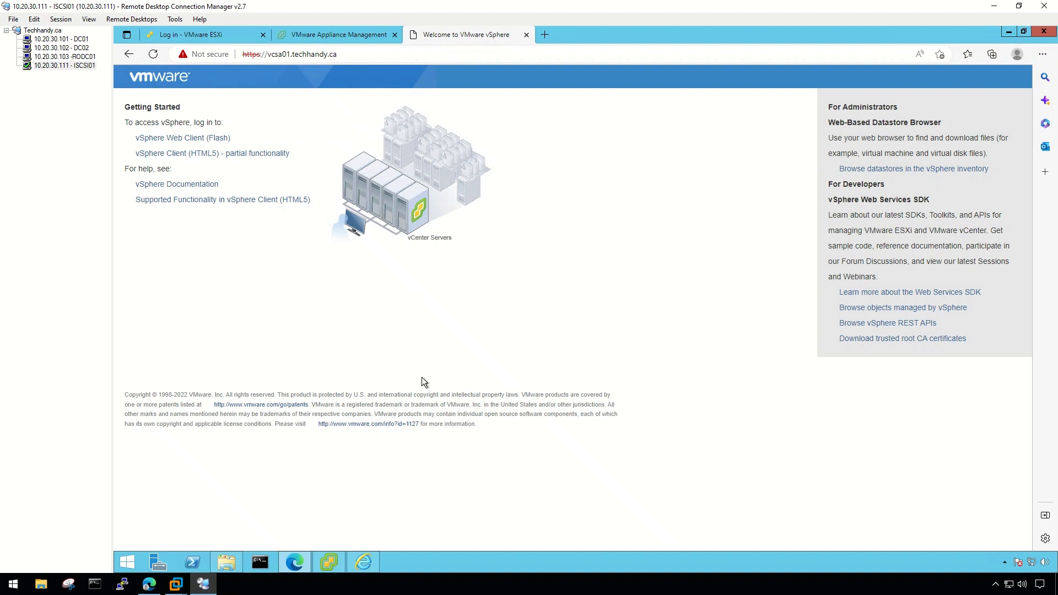
click(236, 153)
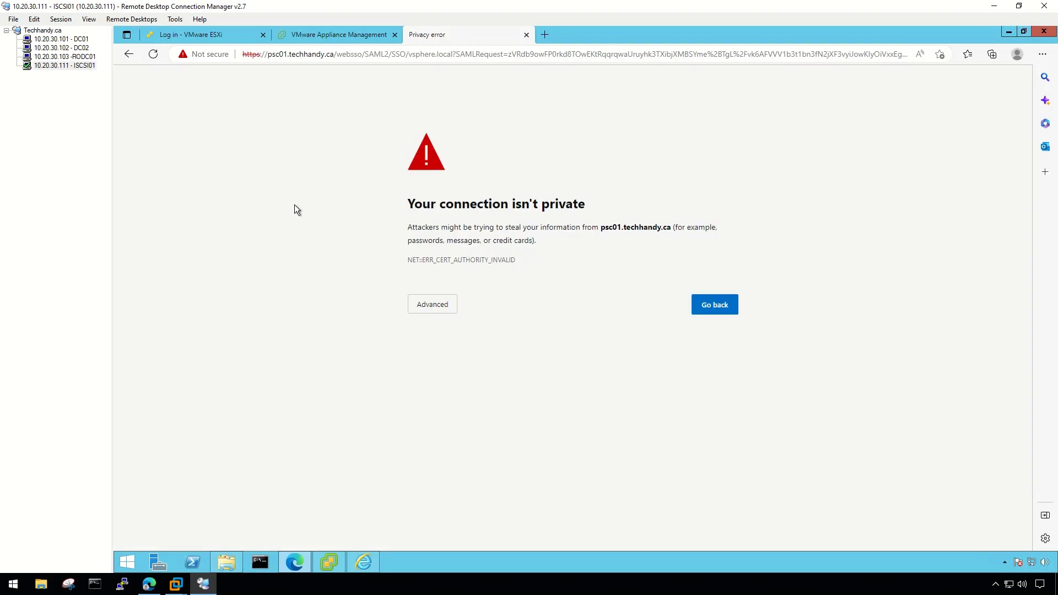
Bypass the psc01 certificate warning and log in as the vsphere.local SSO administrator.
click(432, 304)
click(474, 391)
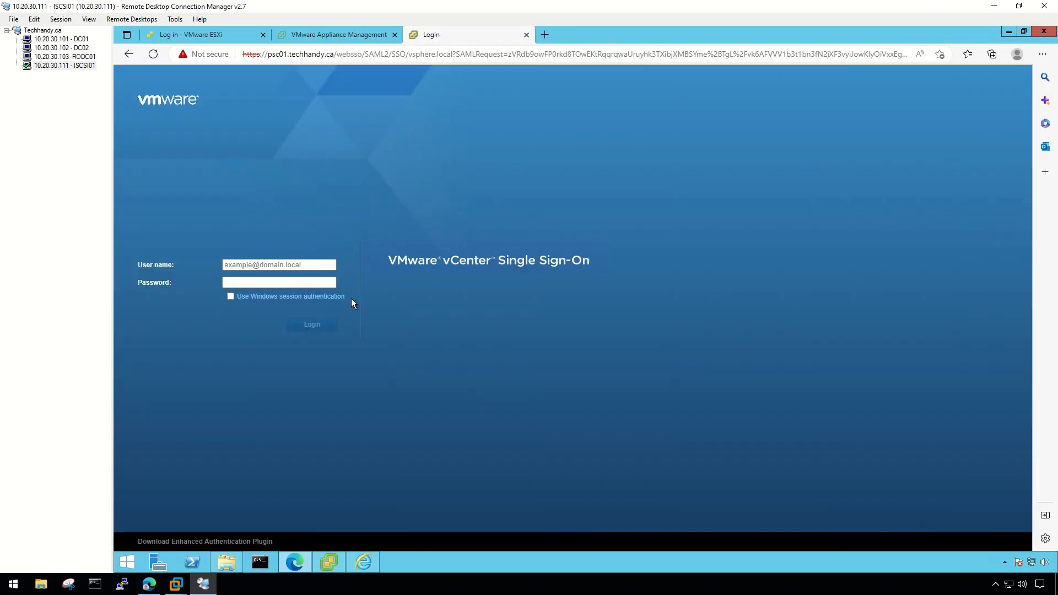
click(293, 265)
text(administ)
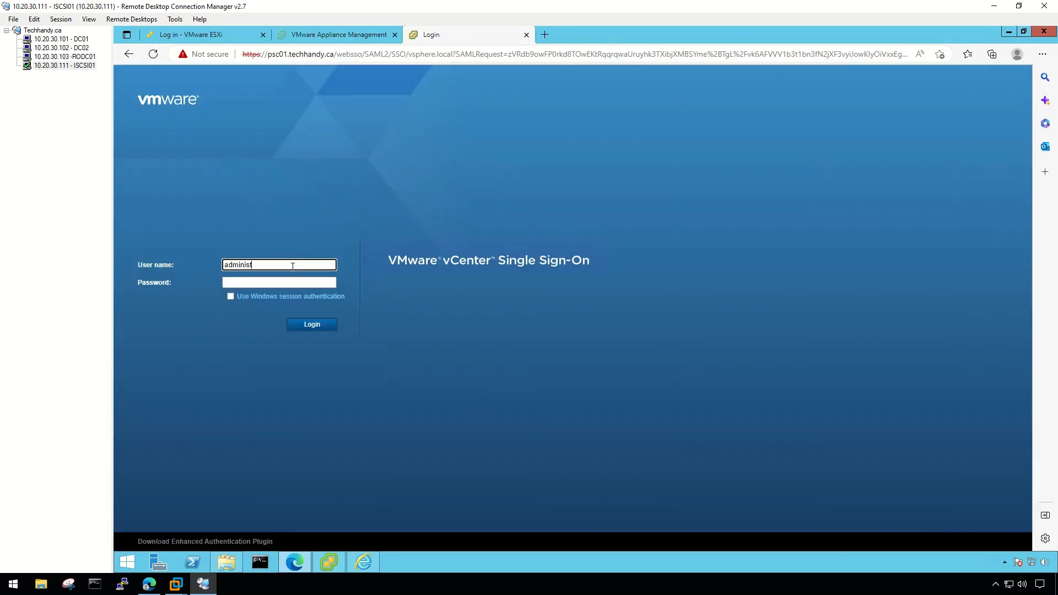
text(rator@vsphere.local)
key(Tab)
text(********)
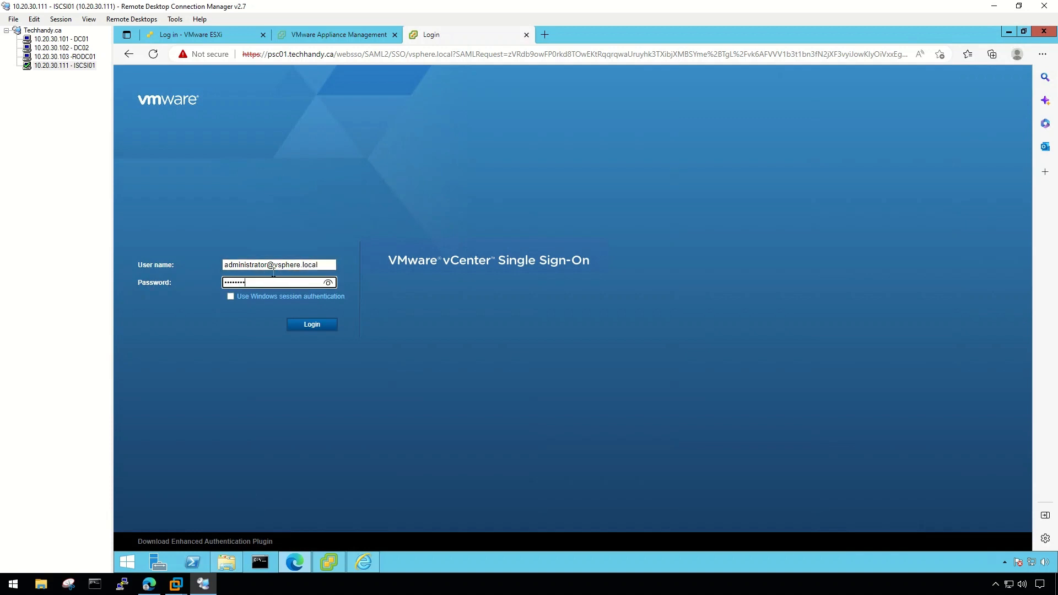
click(301, 326)
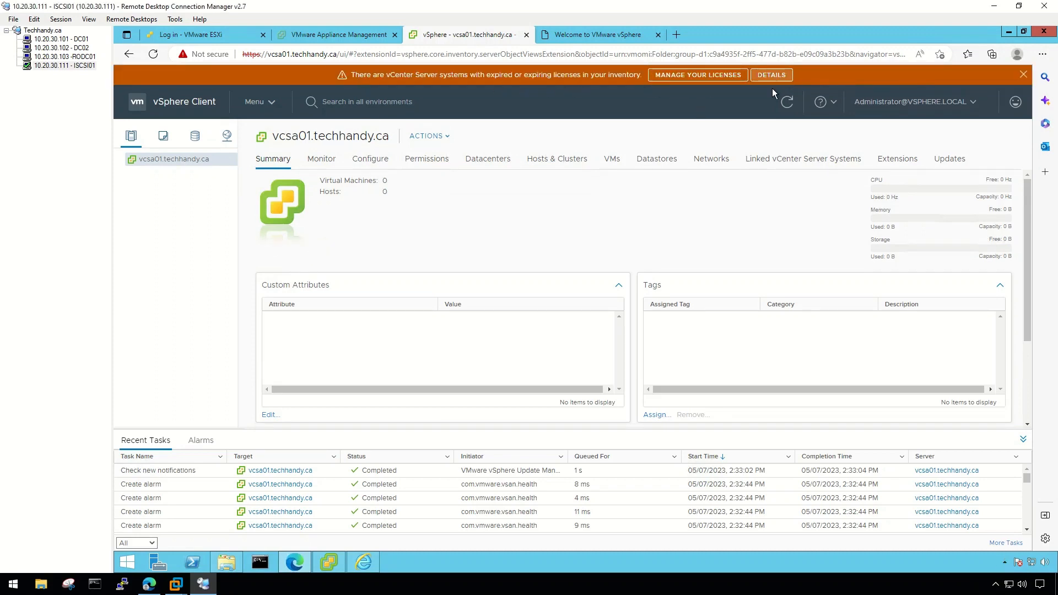
Dismiss the expiring-license notice, then view vcsa01.techhandy.ca's Networking, Monitor and Configure pages.
click(771, 76)
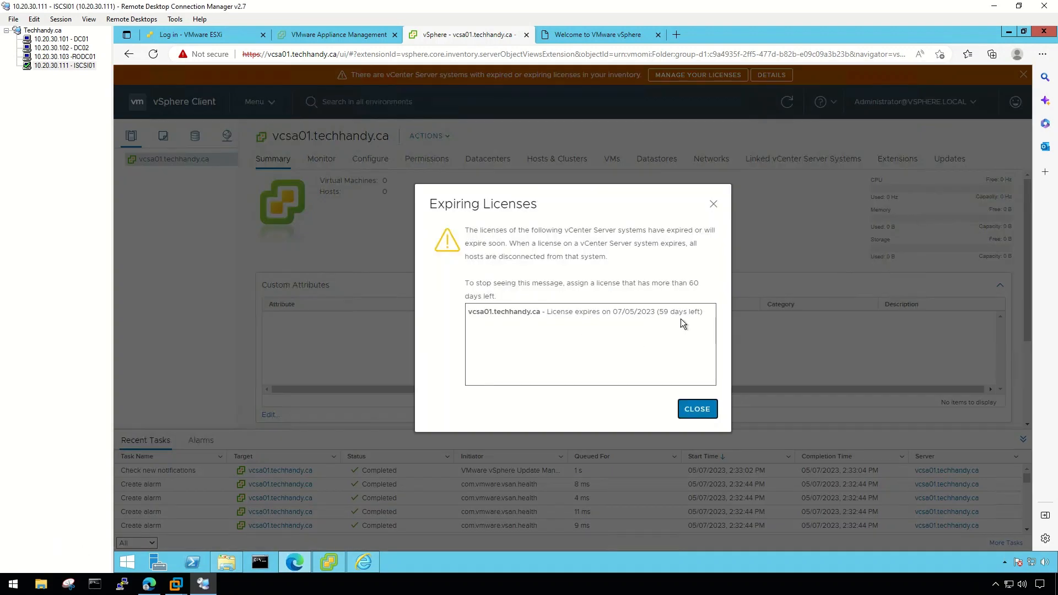
click(694, 408)
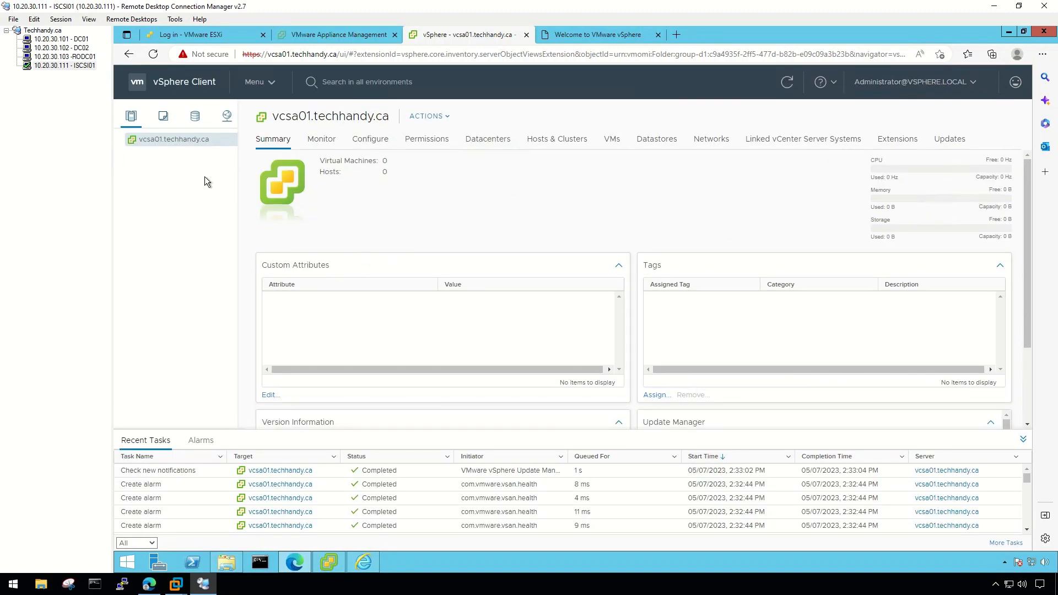
click(226, 116)
click(964, 87)
click(321, 138)
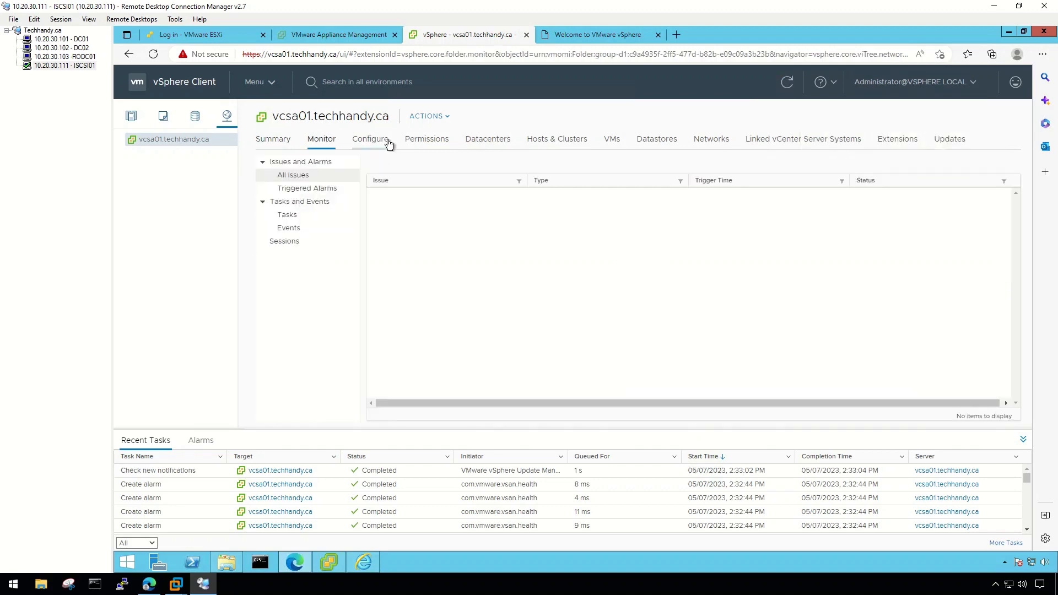
click(370, 139)
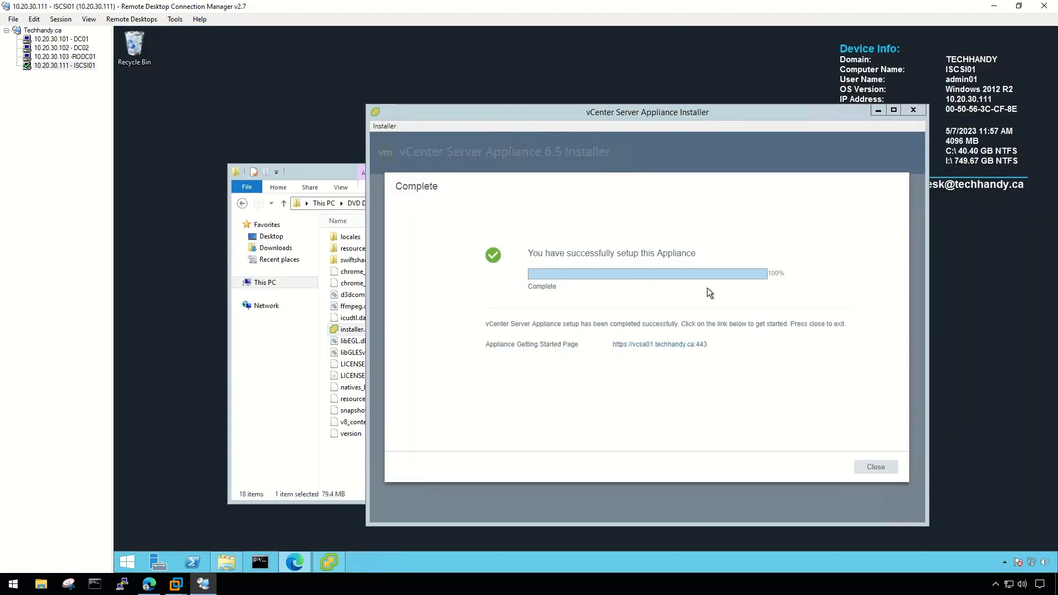
Close the finished installer and File Explorer; minimize Remote Desktop Manager, Edge and VMware Workstation.
click(875, 468)
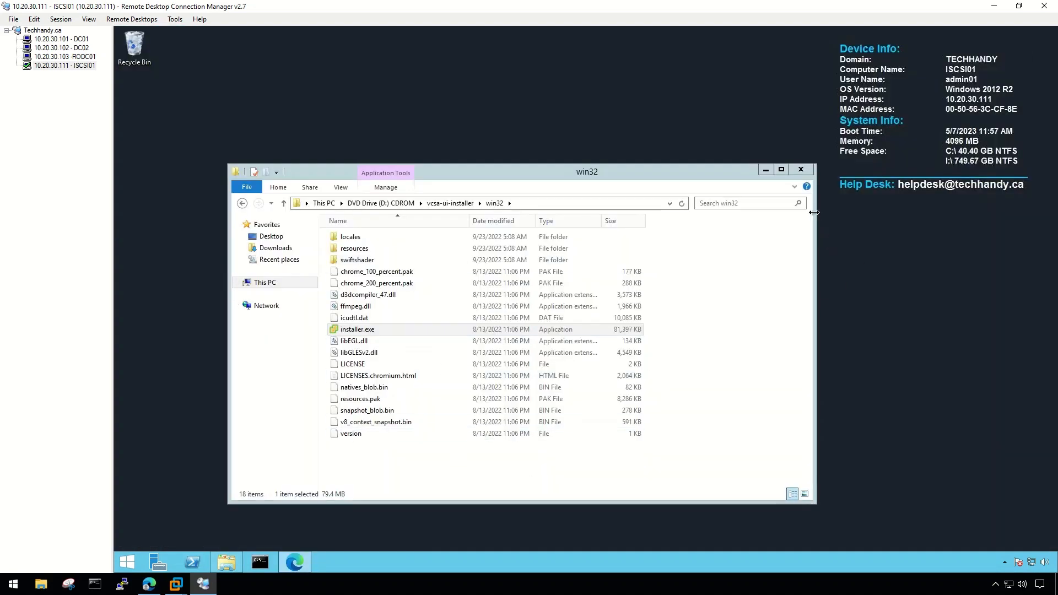
click(801, 170)
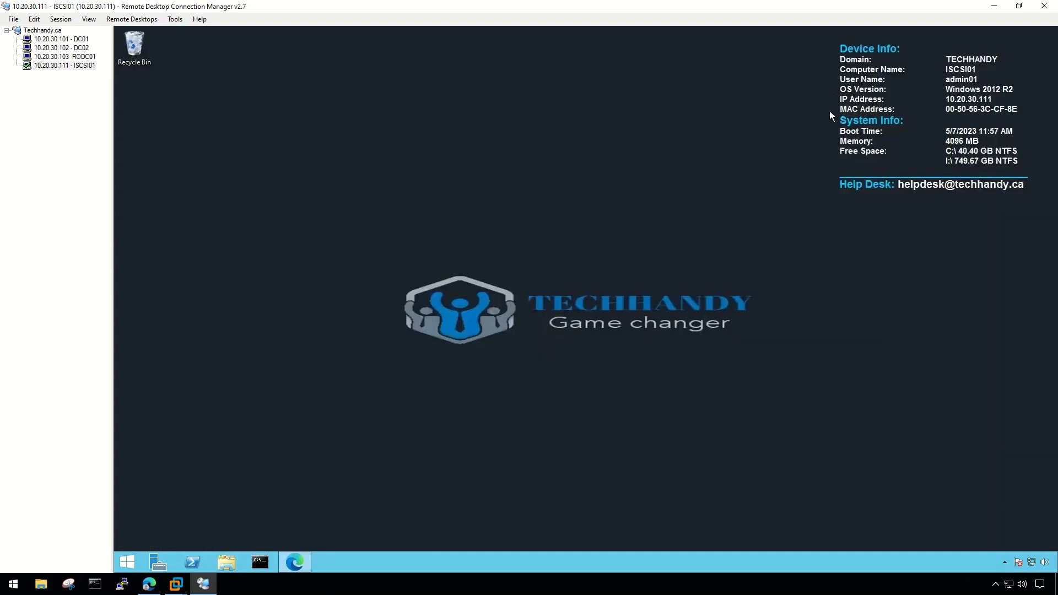
click(994, 6)
click(993, 6)
click(987, 10)
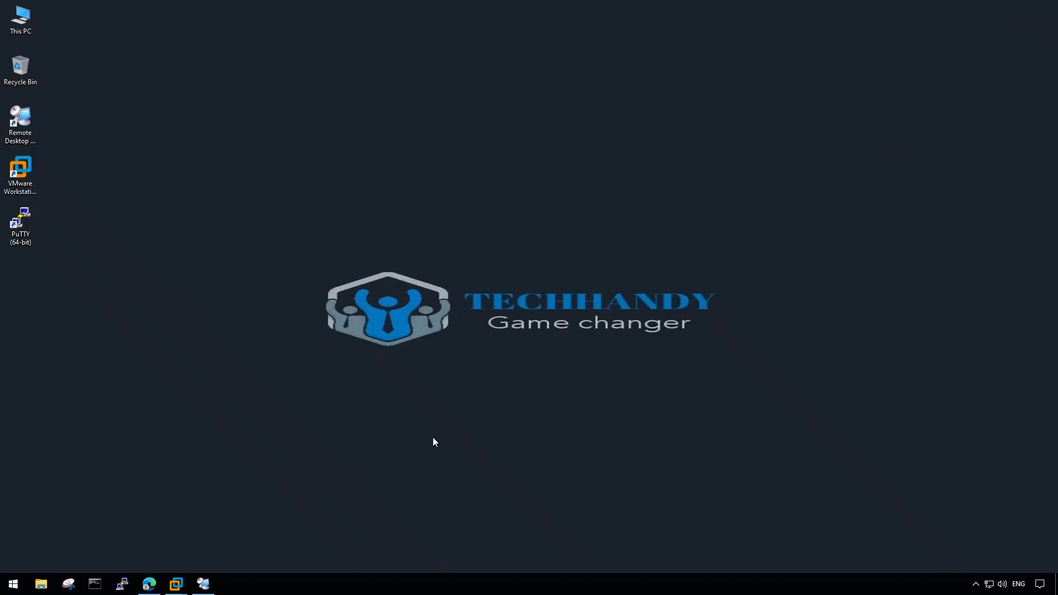